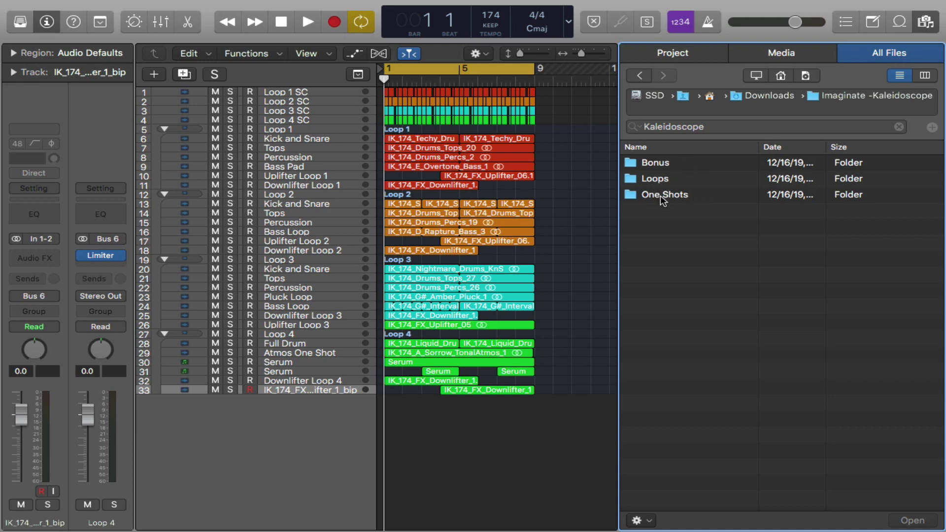
left_click_drag(556, 126, 383, 461)
left_click(547, 235)
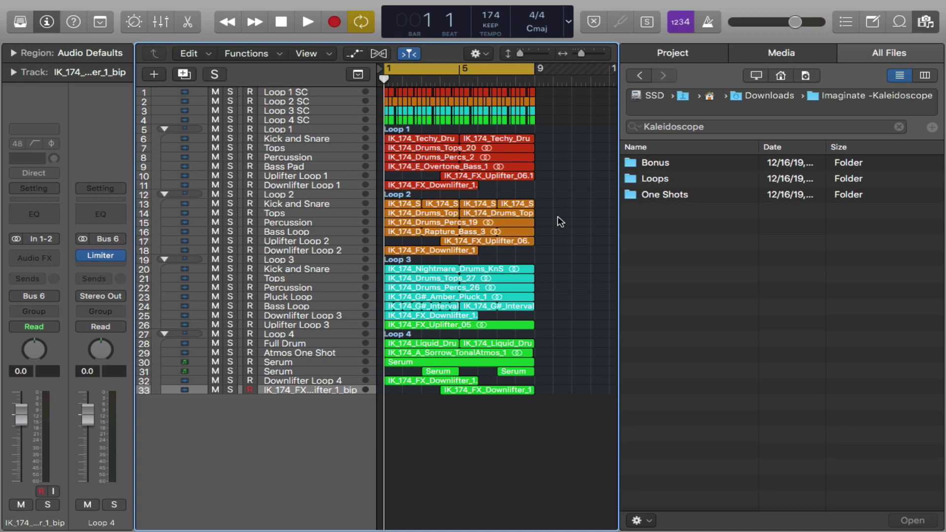
left_click(748, 291)
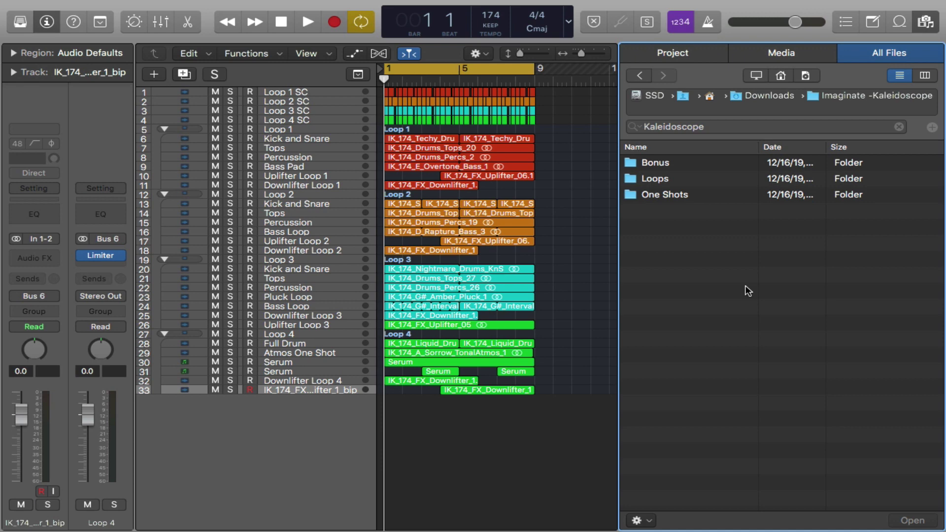
Open the Atonal folder within One Shots > Atmos and audition atonal atmosphere samples, including 10 and 3, stopping the preview at the end.
double_click(681, 198)
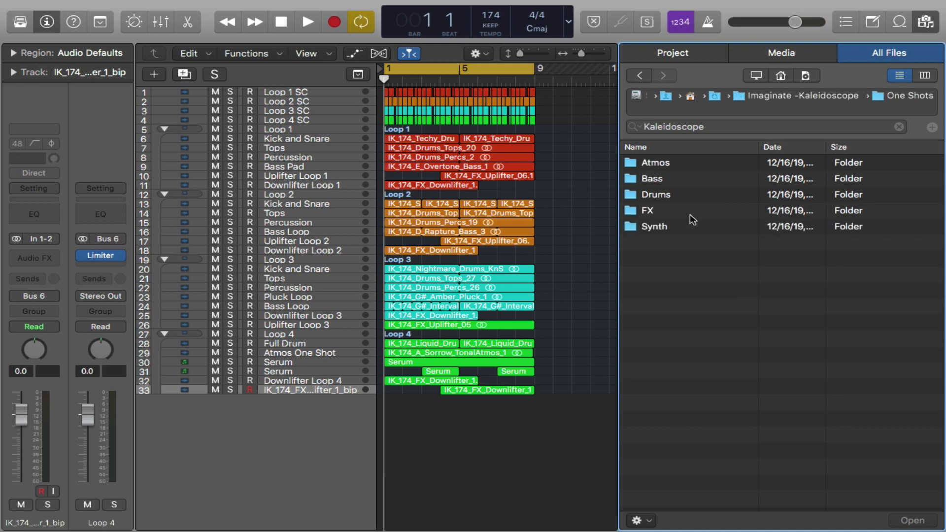
double_click(655, 160)
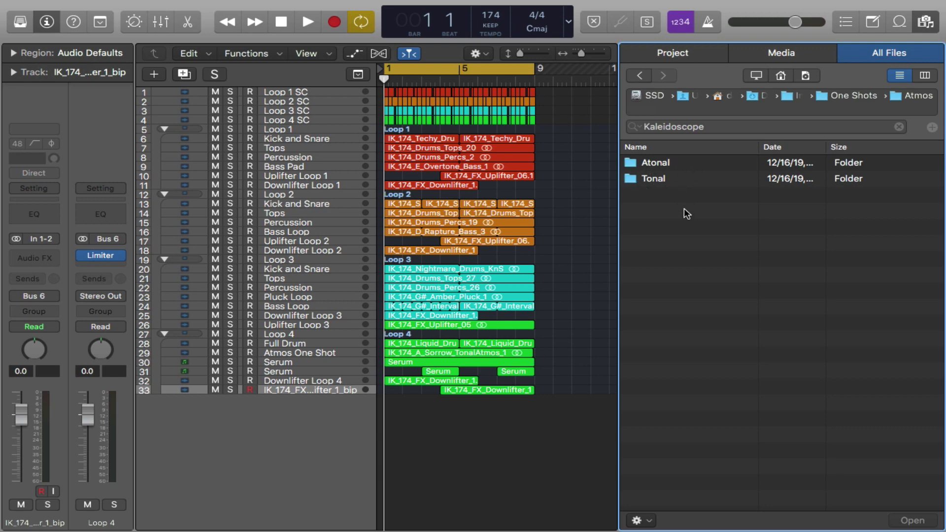
double_click(653, 163)
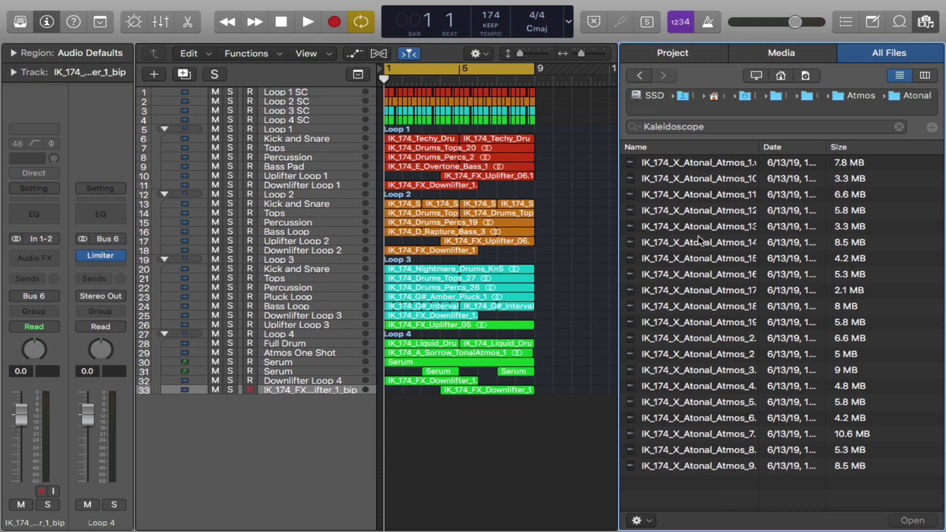
left_click(664, 177)
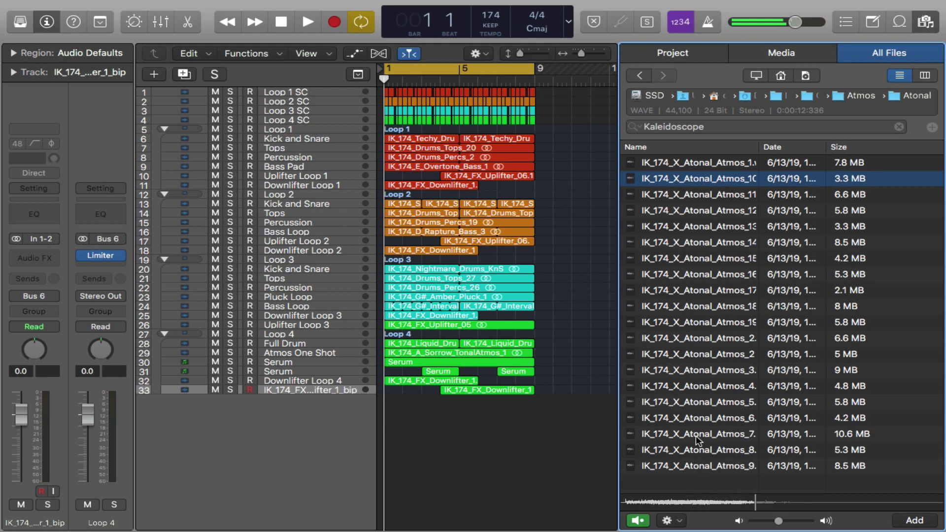
left_click(655, 370)
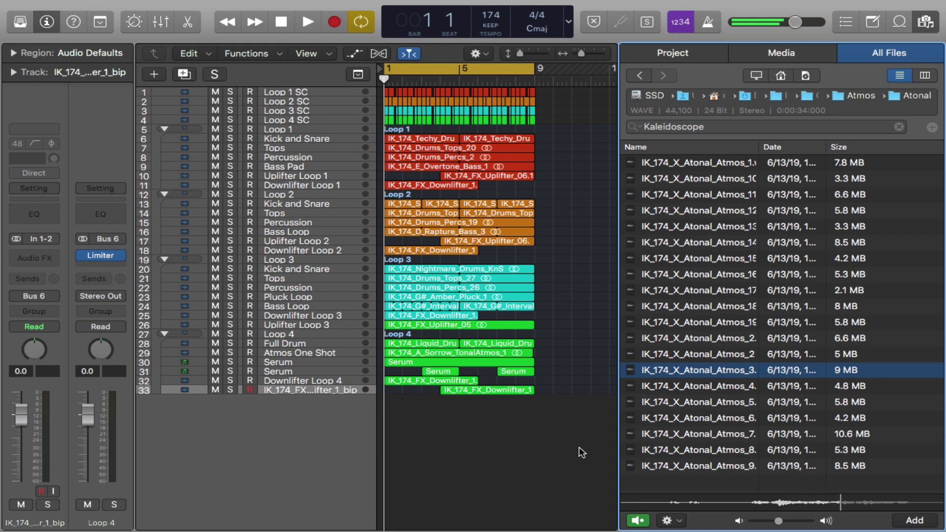
left_click(637, 518)
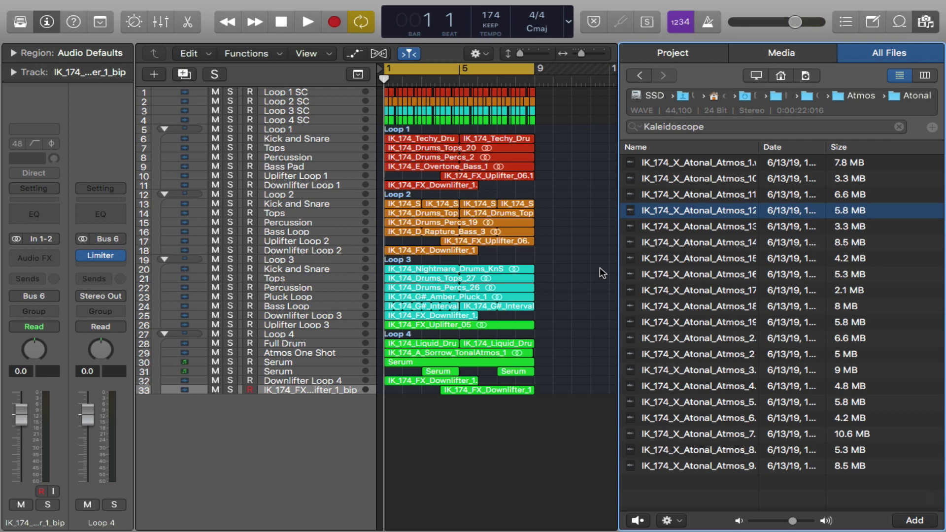
Open the Tonal folder of Atmos and audition the A_Shimmer, Bb_Recollect and F_Vague samples, stopping the preview at the end.
left_click(861, 95)
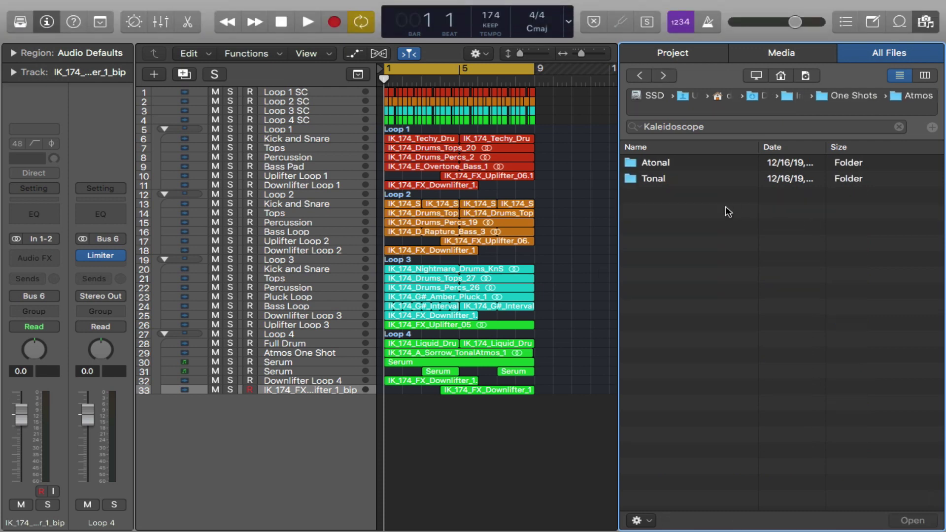
double_click(670, 179)
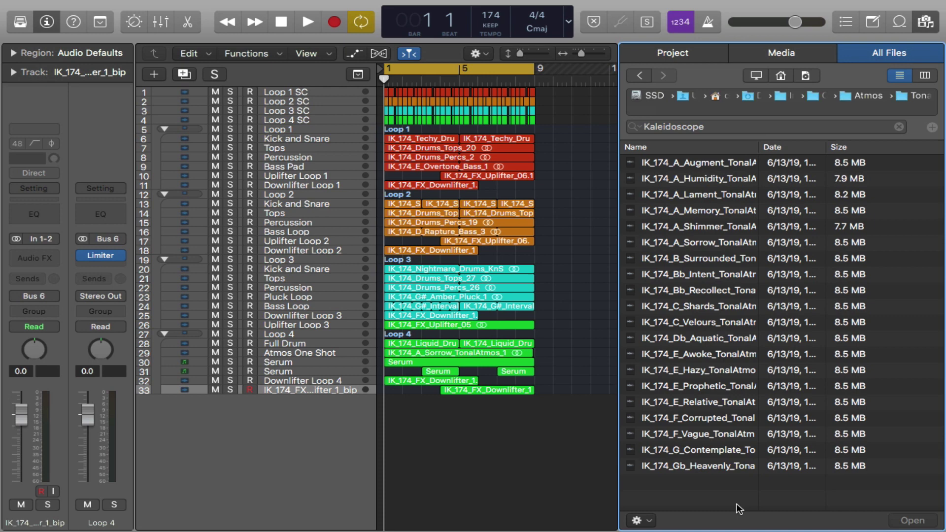
left_click(691, 220)
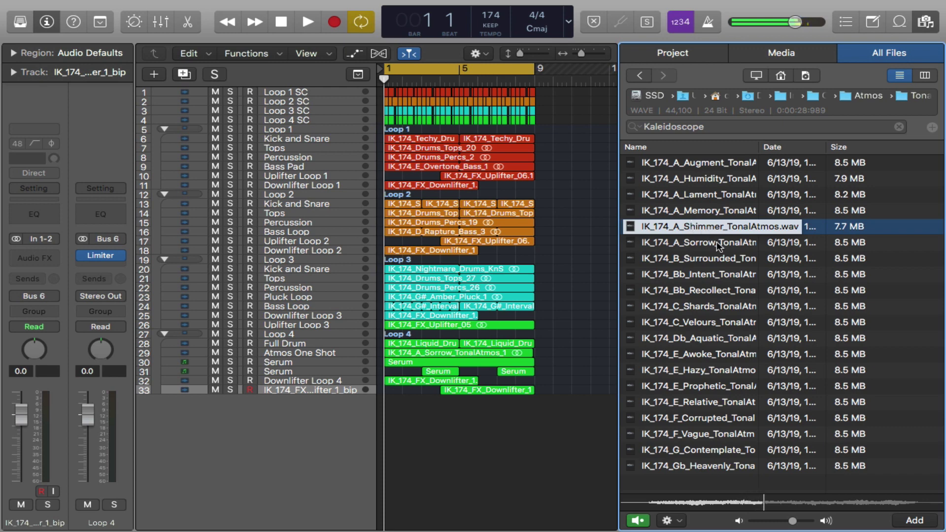
left_click(718, 285)
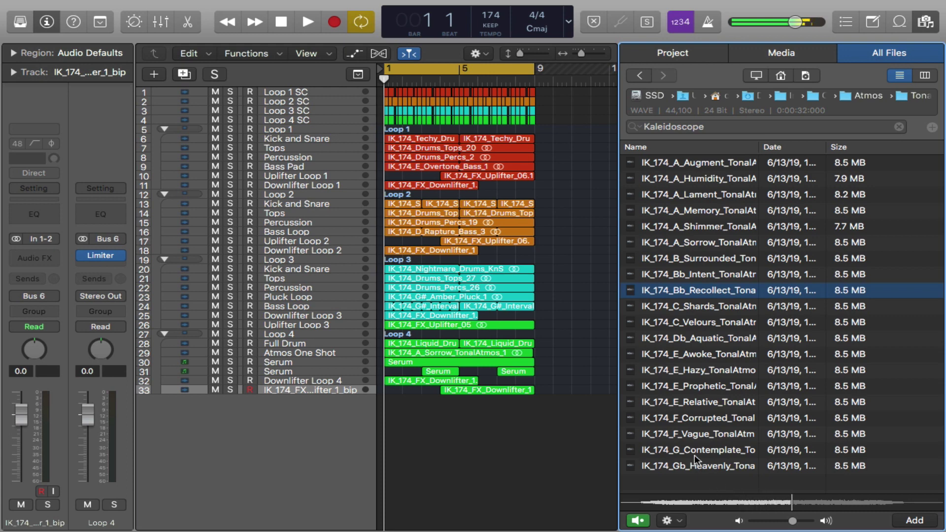
left_click(680, 436)
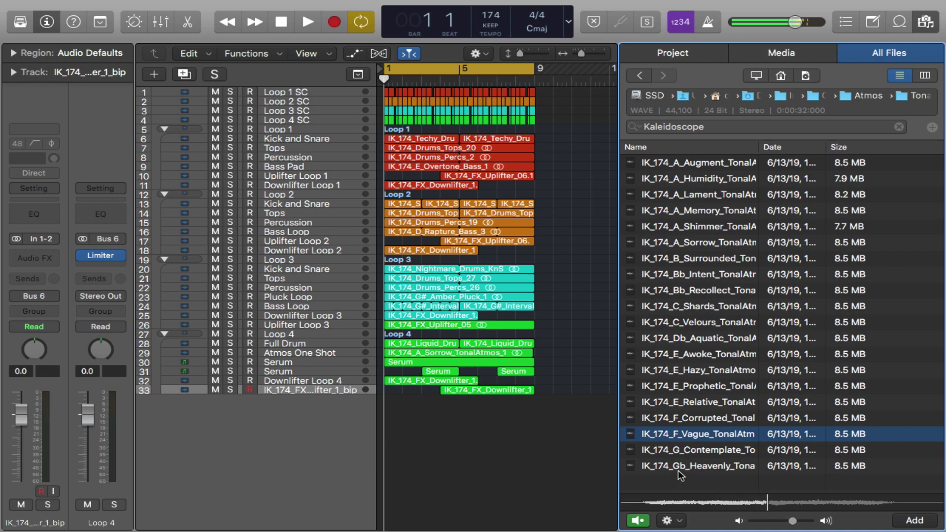
left_click(640, 520)
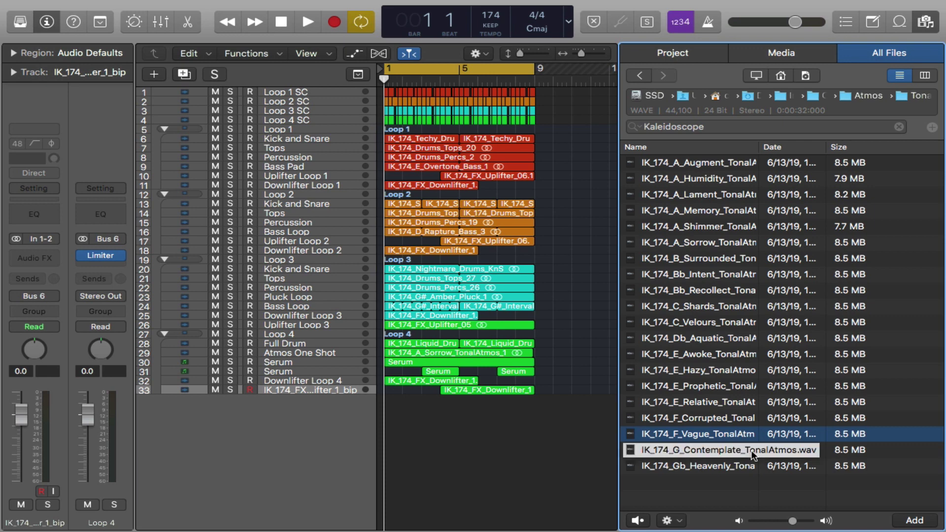
Return to the One Shots folder and look through the samples in its Bass folder.
left_click(847, 101)
left_click(847, 98)
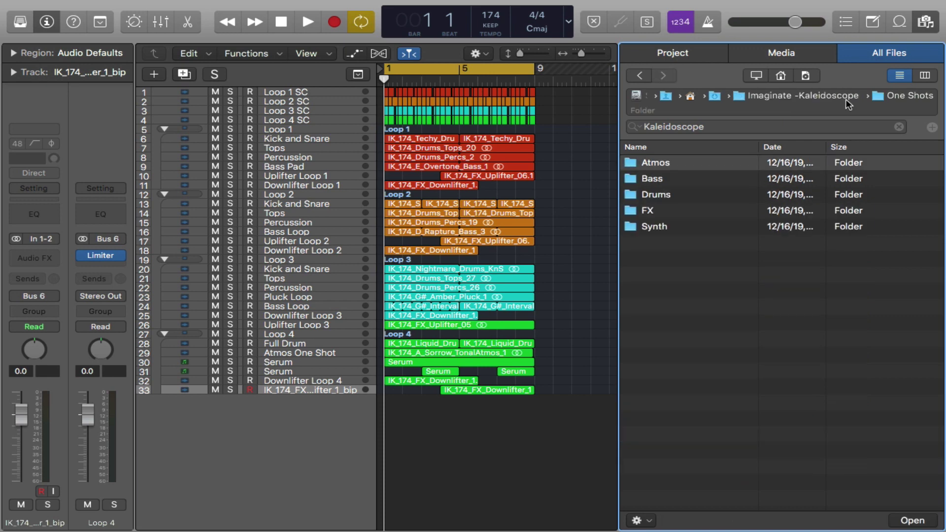
double_click(688, 174)
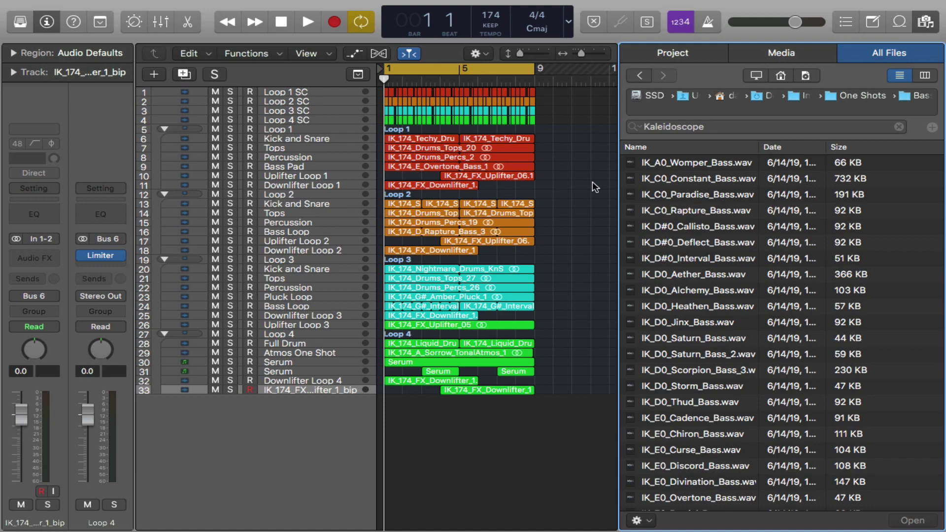
scroll(696, 288, "down", 3)
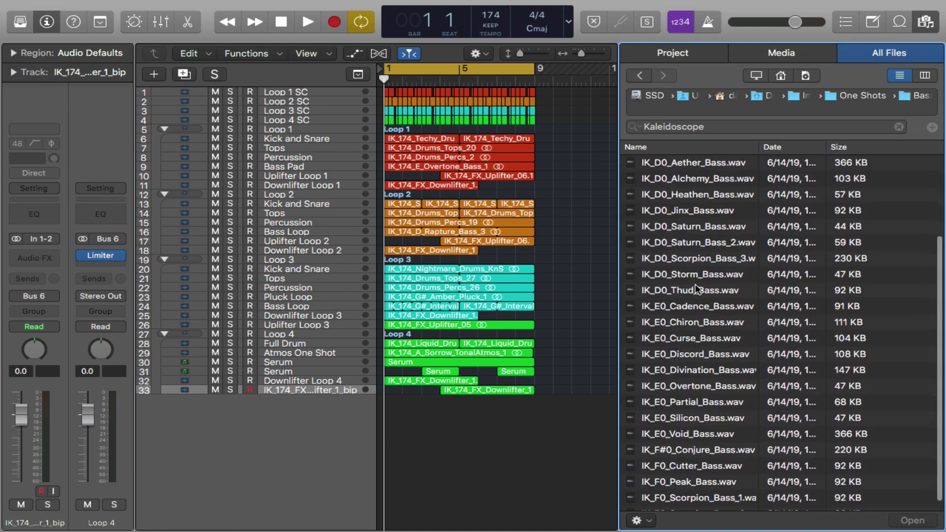
scroll(695, 289, "up", 3)
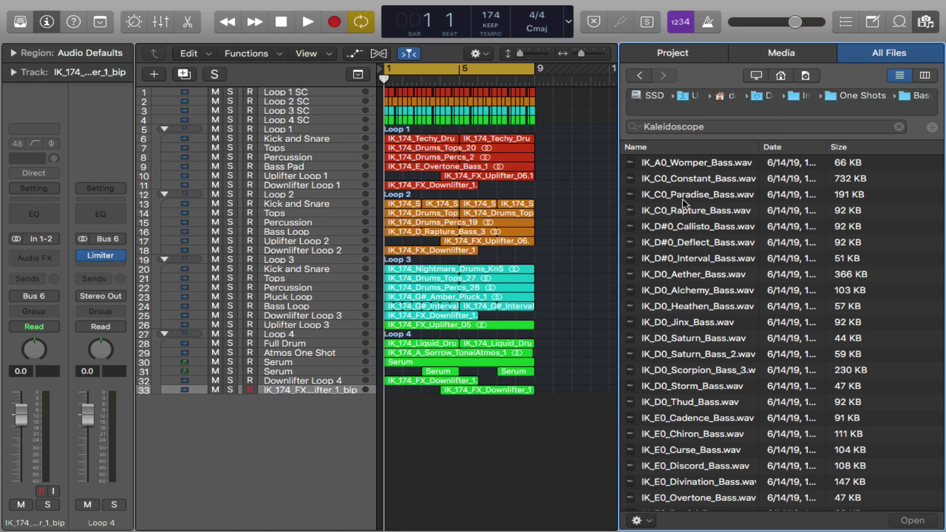
scroll(694, 260, "down", 1)
scroll(693, 255, "down", 3)
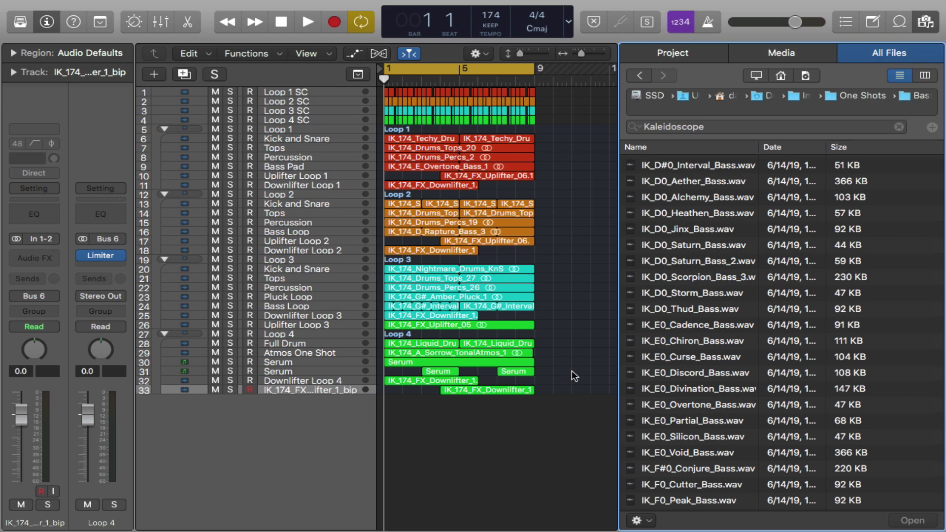
Audition bass one-shots, including D0_Saturn, E0_Divination, E0_Silicon, E0_Void, F#0_Conjure, F0_Cutter, F0_Peak and D#0_Callisto.
left_click(702, 243)
left_click(679, 389)
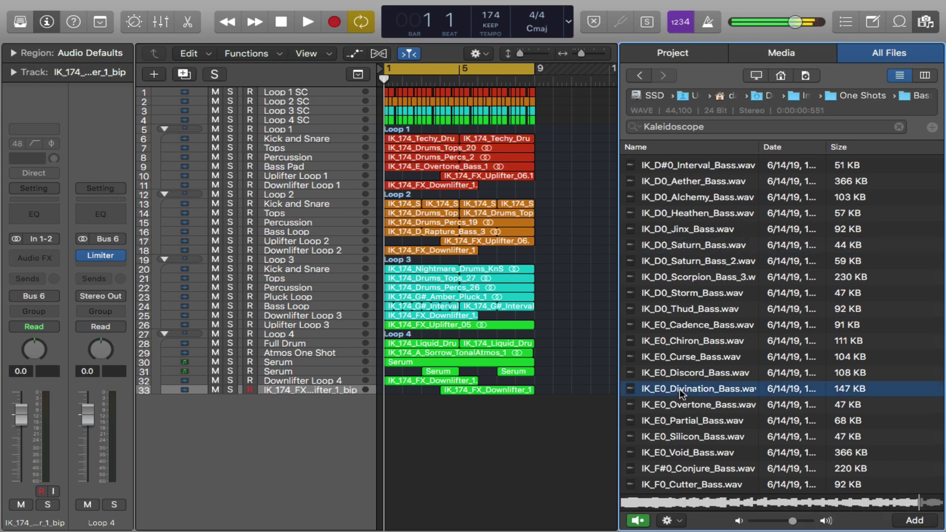
left_click(681, 436)
left_click(676, 451)
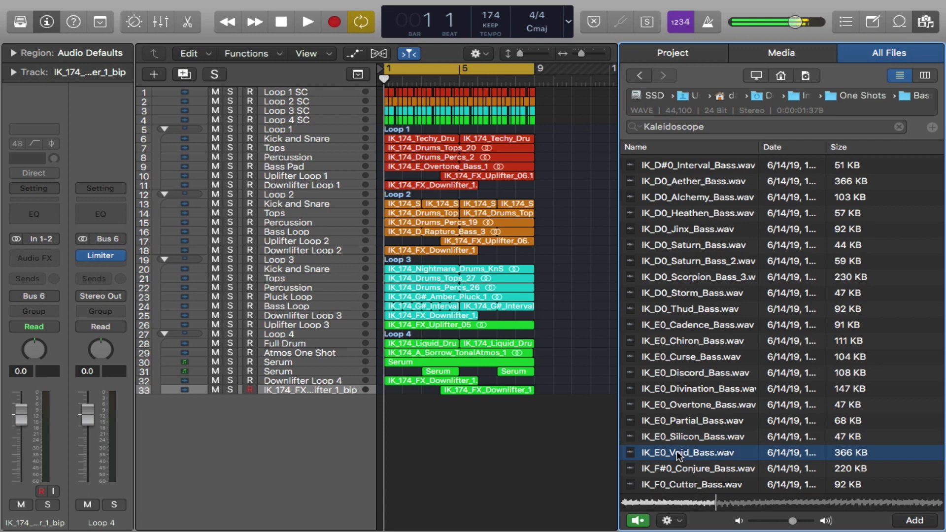
left_click(675, 467)
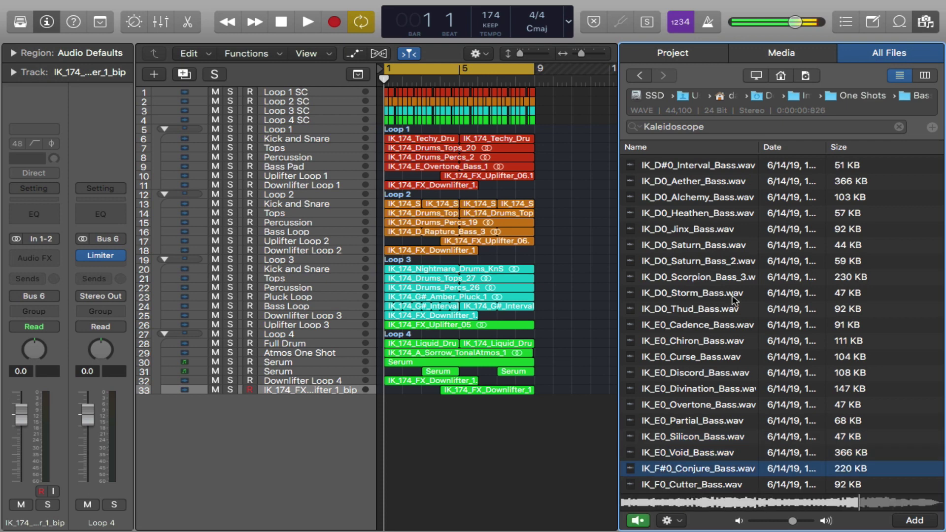
left_click(667, 485)
key("Down")
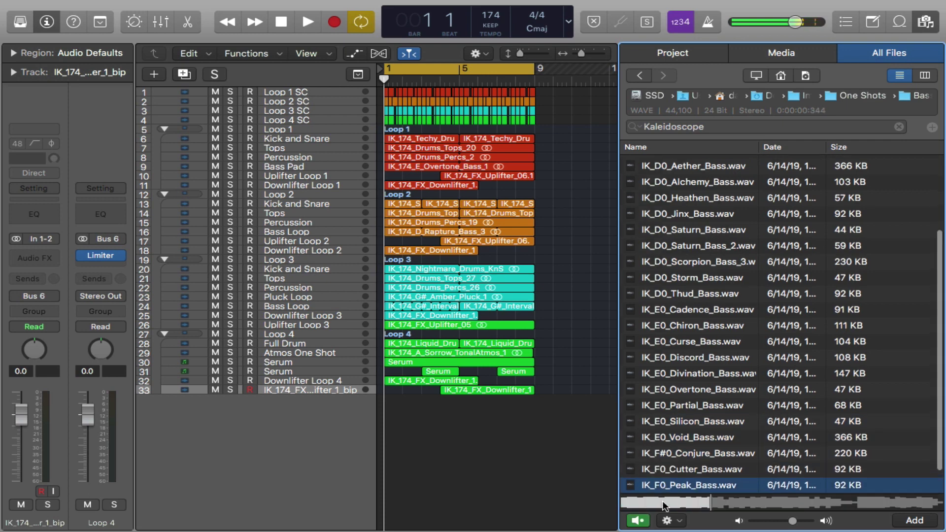
scroll(689, 213, "up", 5)
left_click(687, 211)
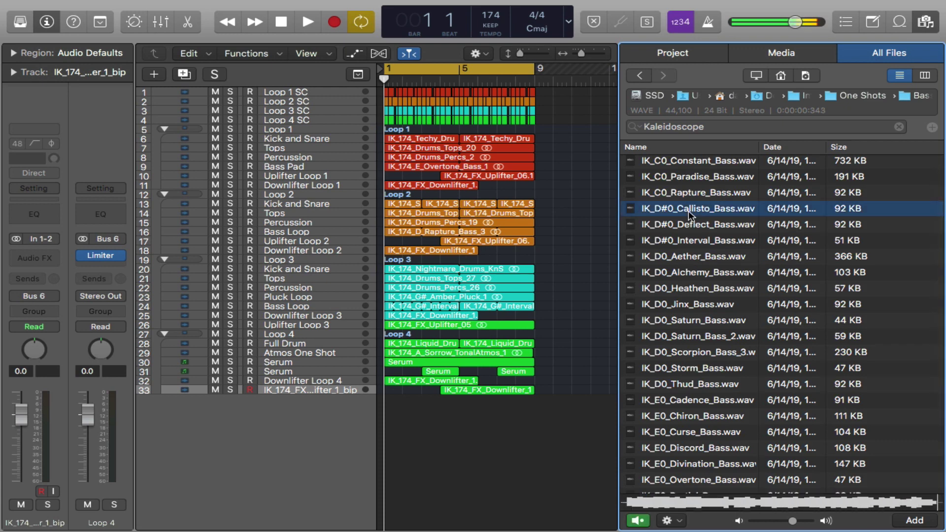
scroll(688, 211, "up", 1)
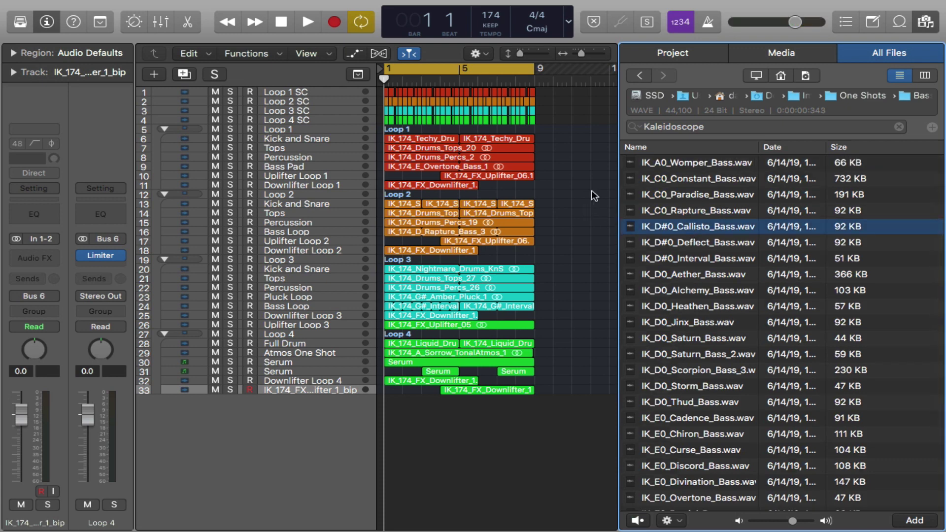
Open the Claps folder within One Shots > Drums and audition IK_Clap_12, IK_Clap_13 and IK_Clap_15.
left_click(866, 97)
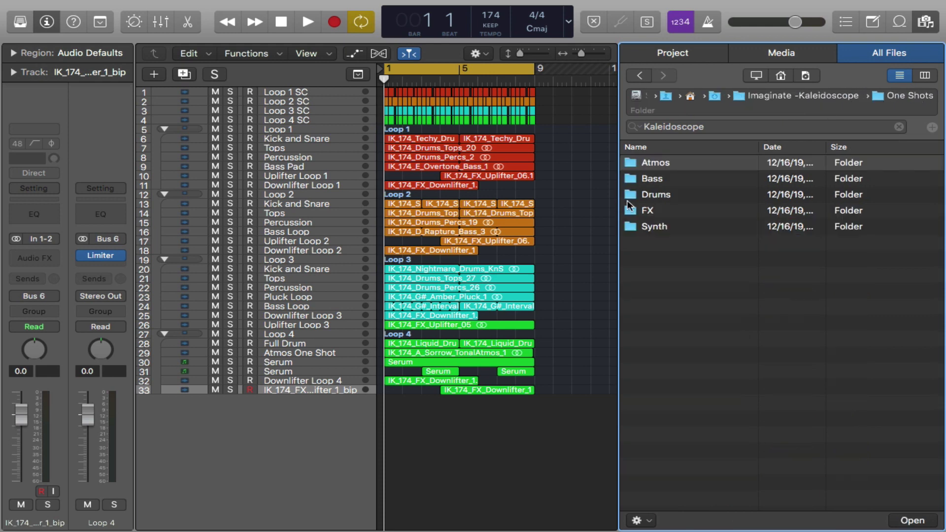
double_click(653, 196)
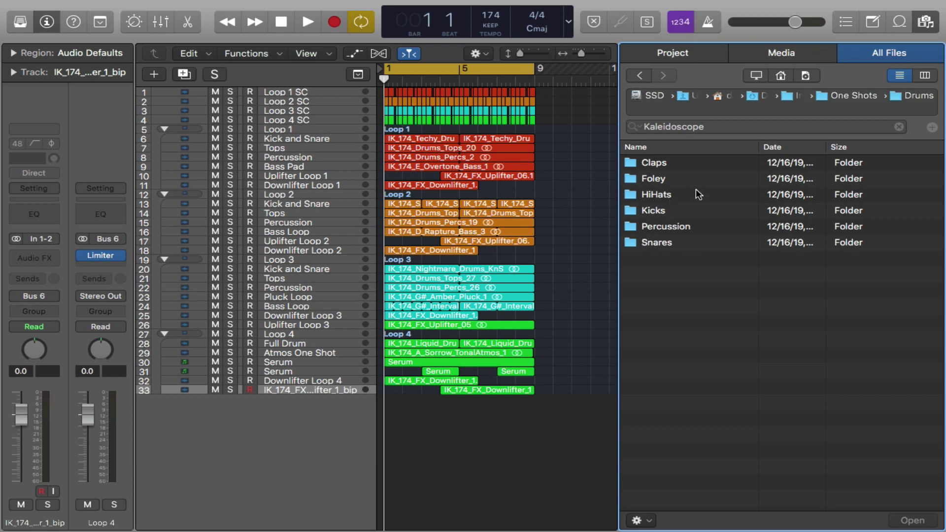
left_click(664, 162)
double_click(664, 163)
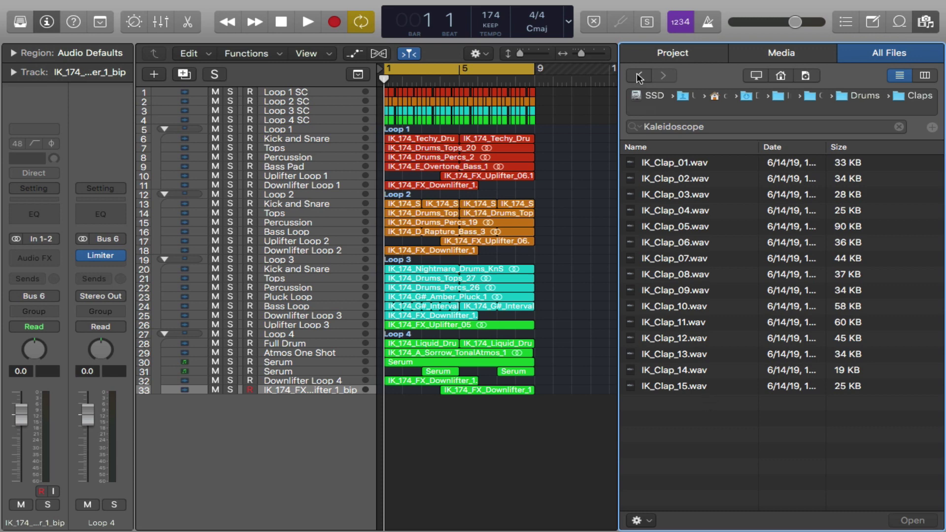
left_click(678, 339)
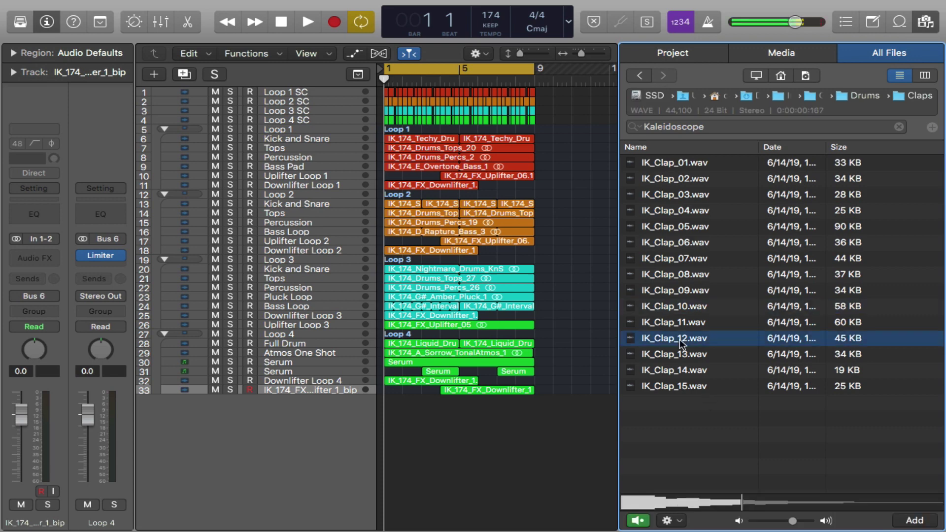
left_click(677, 353)
left_click(675, 385)
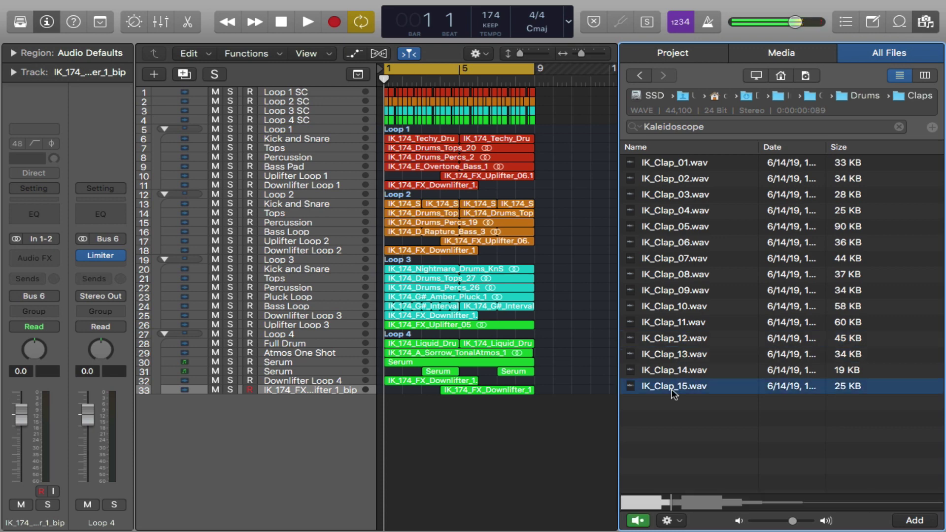
Open the Foley folder of Drums and audition IK_Foley_20, IK_Foley_24, IK_Foley_25 and IK_Foley_5.
left_click(864, 95)
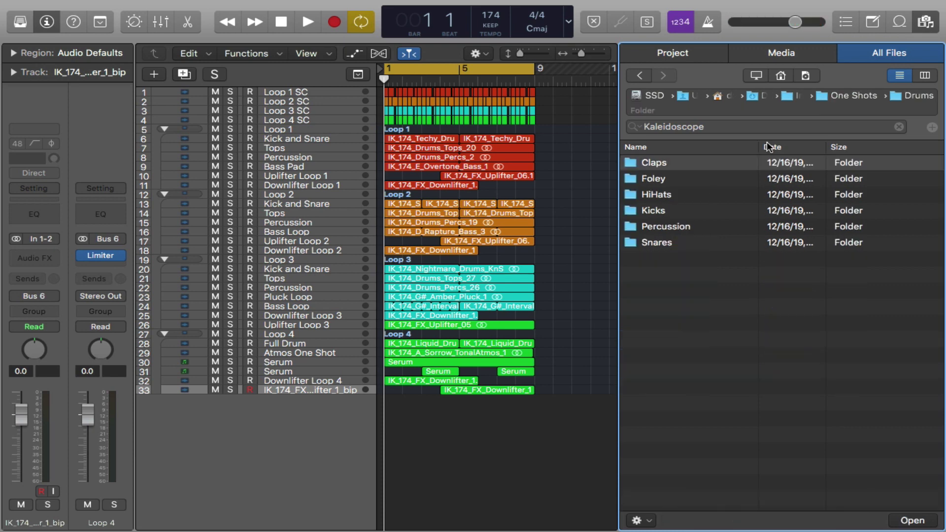
double_click(657, 187)
scroll(705, 212, "up", 5)
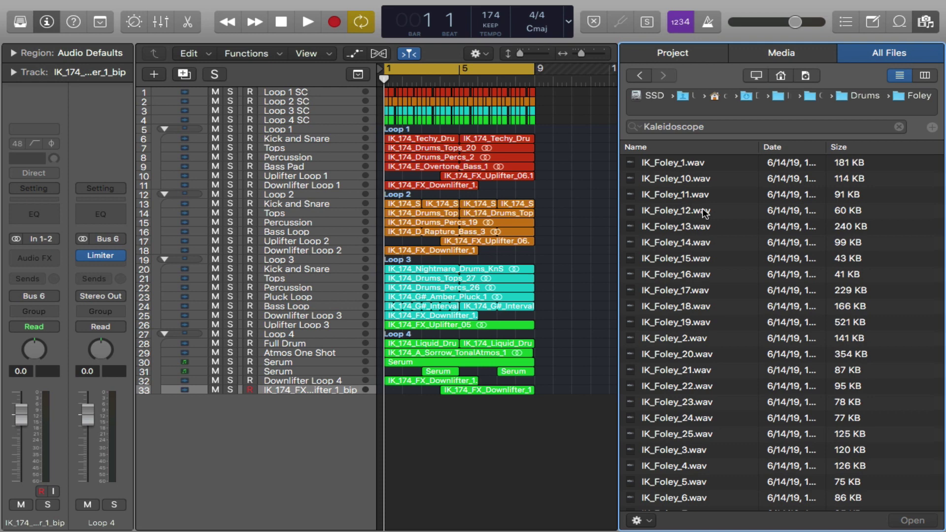
scroll(700, 296, "down", 1)
left_click(690, 345)
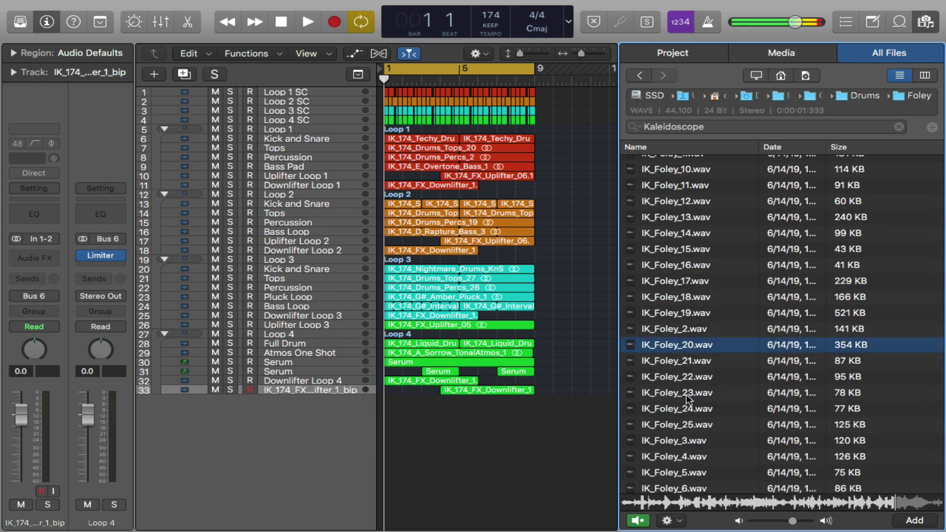
left_click(684, 408)
left_click(684, 425)
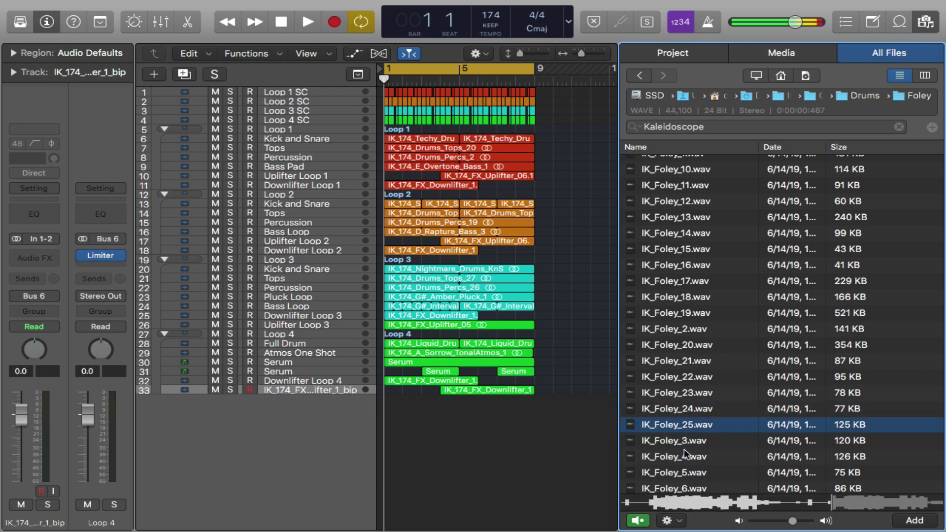
left_click(682, 472)
scroll(670, 405, "up", 1)
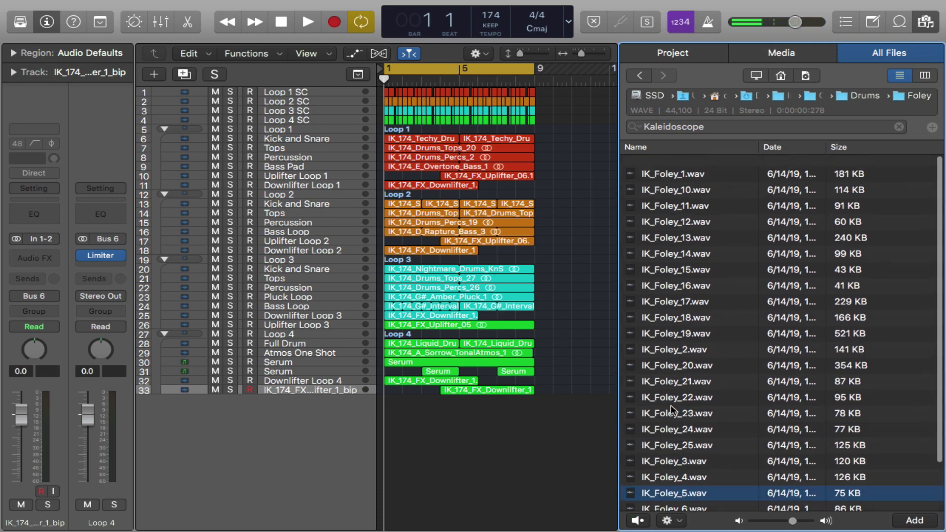
Open the HiHats folder of Drums and audition IK_HiHat_18, IK_HiHat_2, IK_HiHat_19, IK_HiHat_13, IK_HiHat_12, IK_HiHat_11 and IK_HiHat_1.
left_click(640, 75)
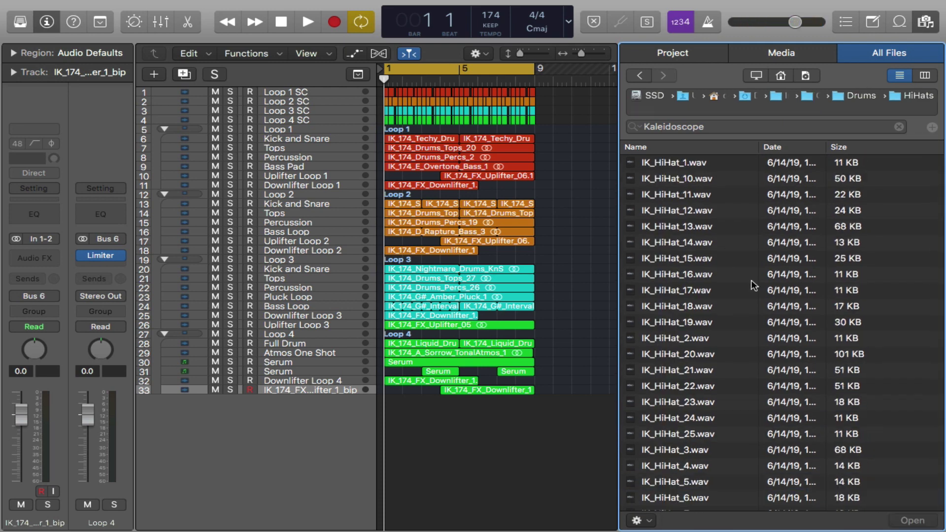
scroll(752, 286, "down", 3)
scroll(752, 285, "up", 3)
left_click(692, 306)
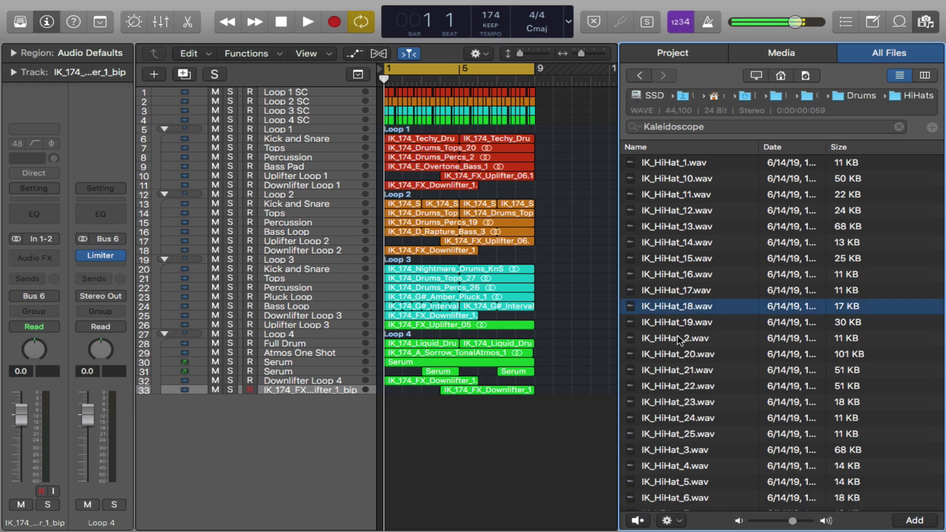
left_click(683, 338)
left_click(683, 325)
left_click(688, 226)
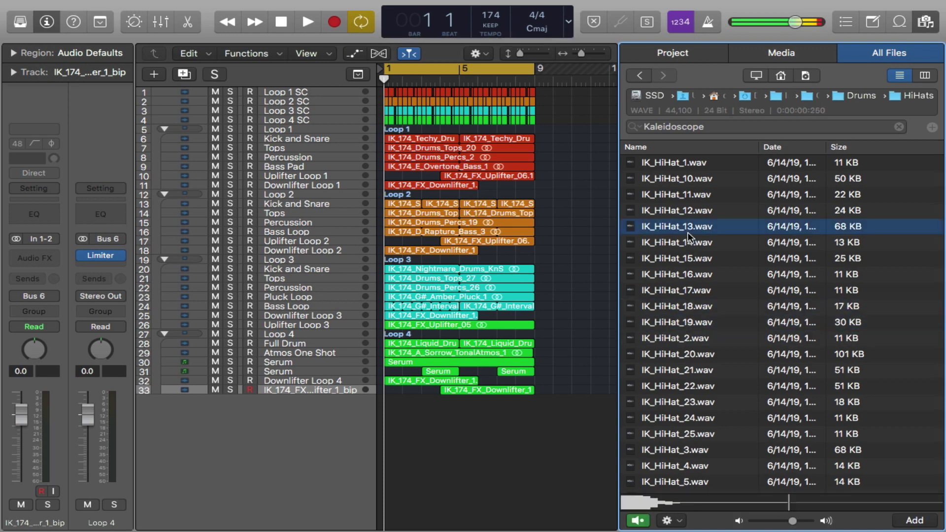
left_click(684, 211)
left_click(682, 194)
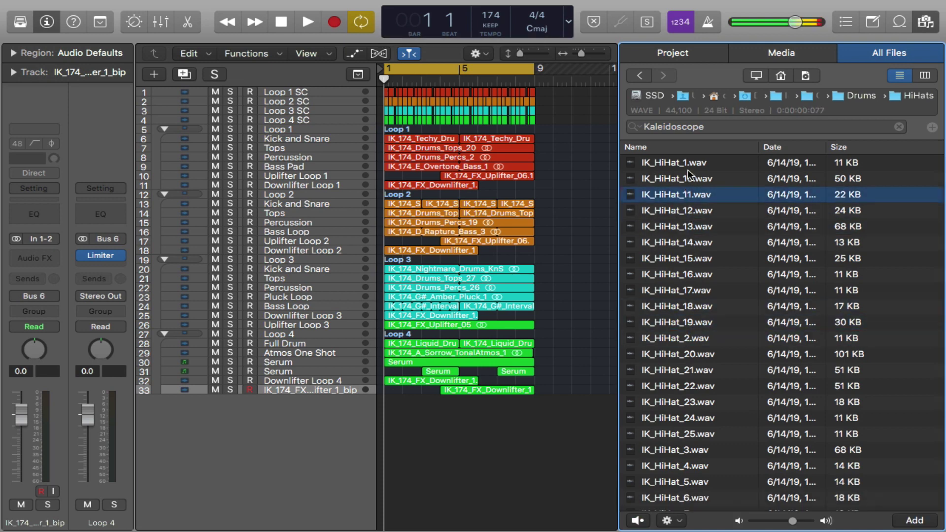
left_click(688, 162)
scroll(685, 308, "down", 2)
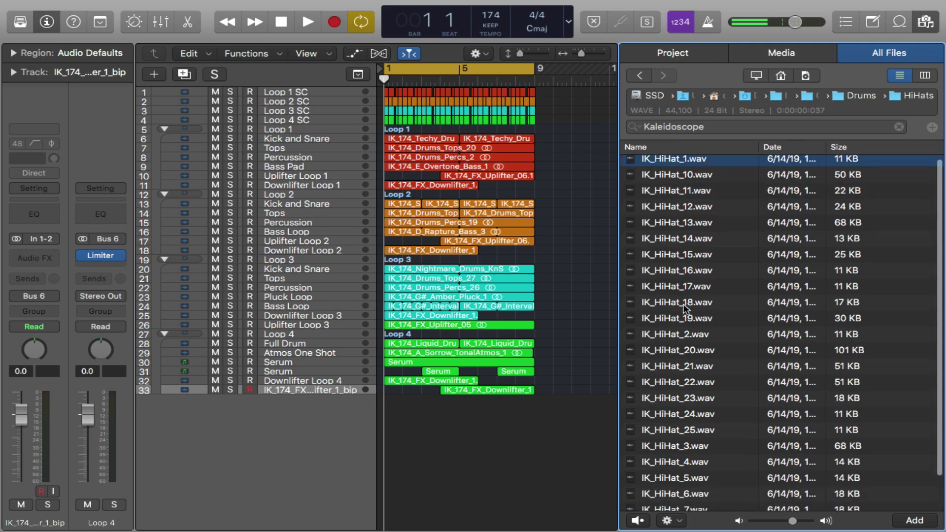
scroll(747, 294, "up", 2)
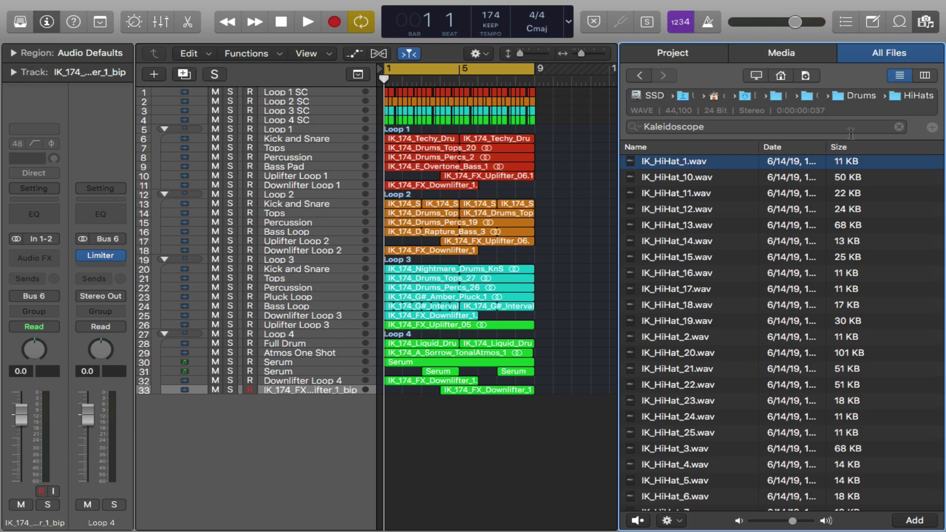
Open the Kicks folder of Drums and audition IK_Kick_3, IK_Kick_13, IK_Kick_11, IK_Kick_10 and IK_Kick_9.
left_click(859, 96)
double_click(657, 213)
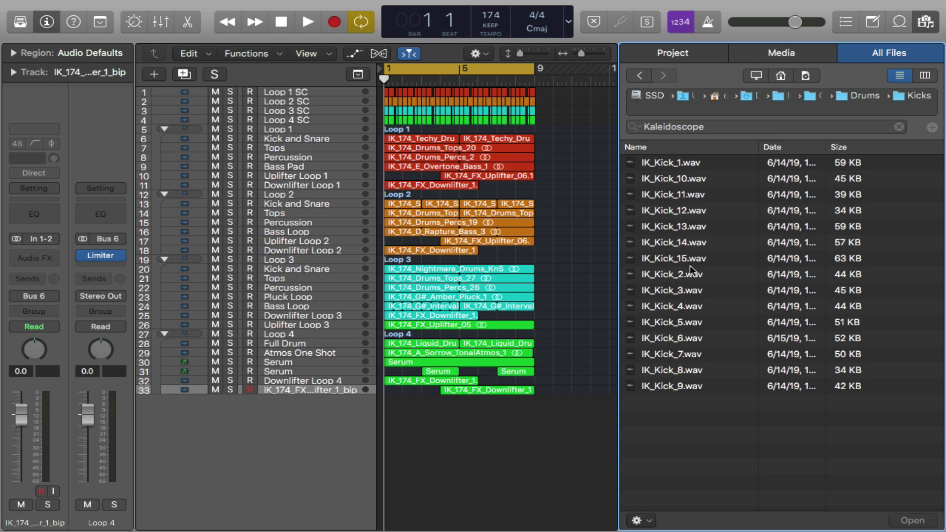
left_click(684, 288)
left_click(686, 223)
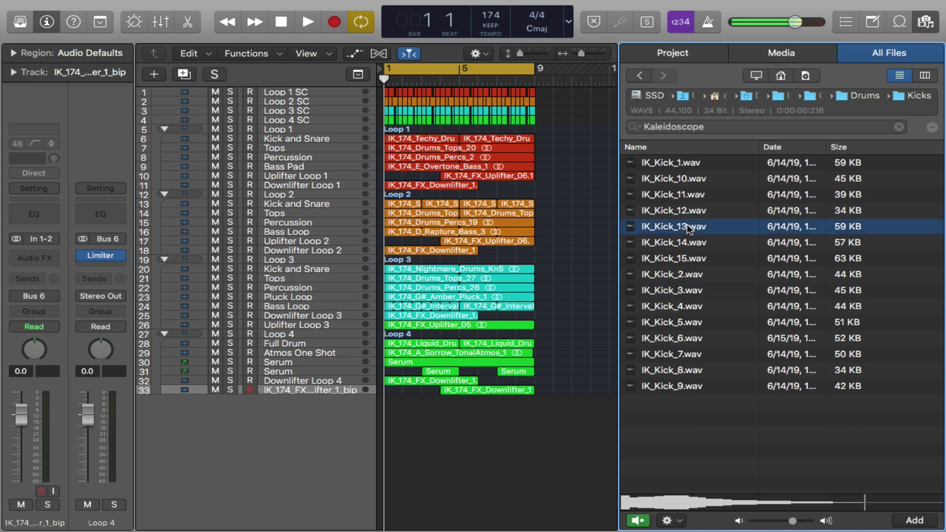
left_click(680, 194)
left_click(673, 177)
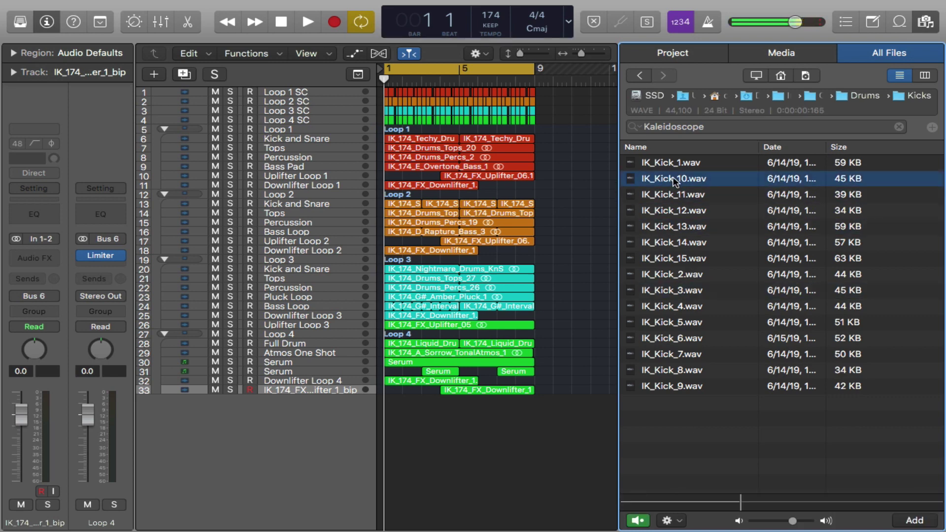
left_click(671, 385)
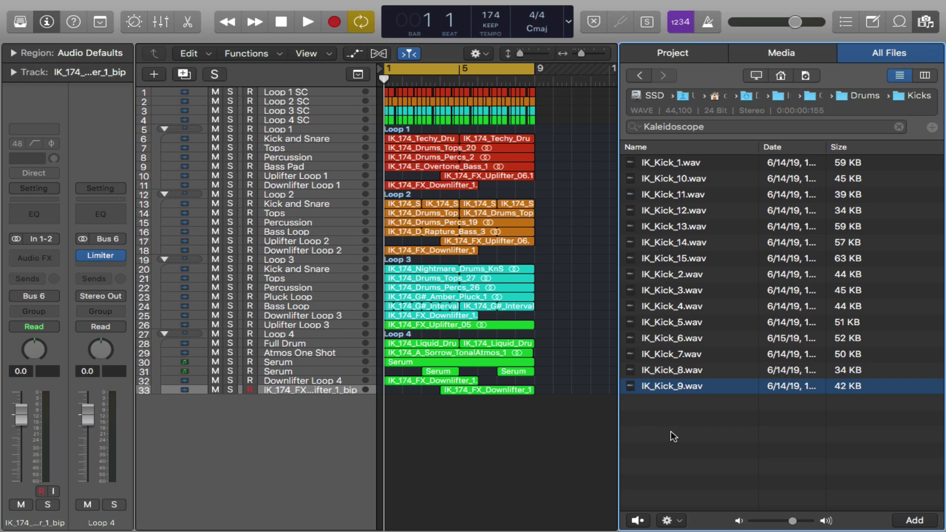
Open the Percussion folder of Drums and audition samples including IK_Percussion_25, IK_Percussion_4 and IK_Percussion_8.
key("super+Up")
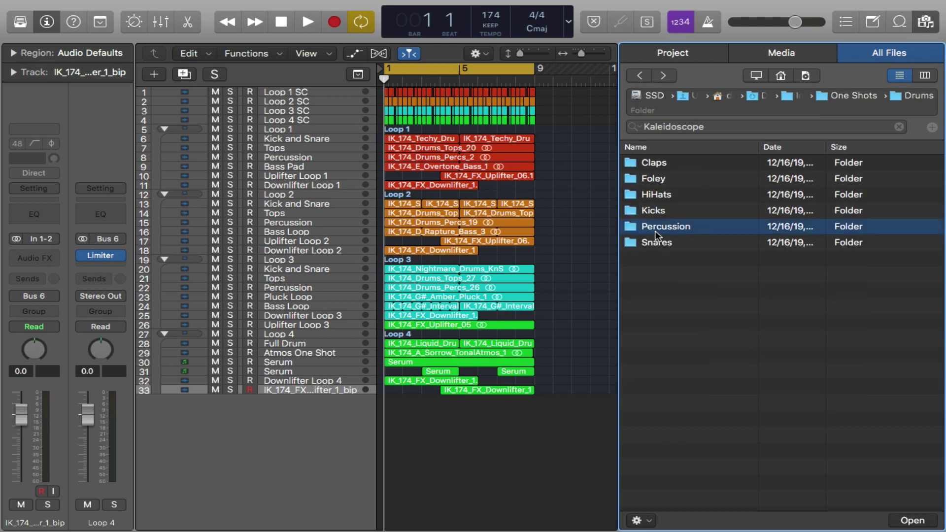
double_click(655, 231)
scroll(717, 299, "down", 3)
scroll(718, 299, "up", 1)
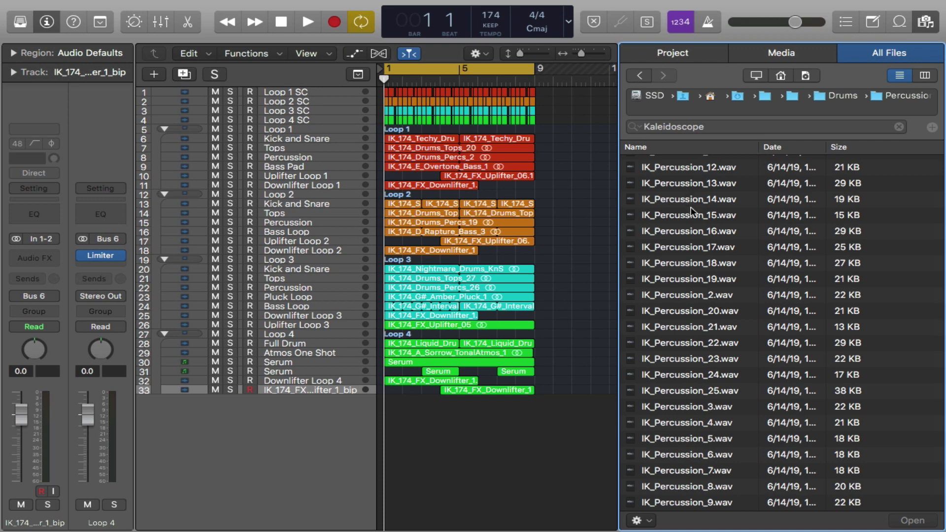
left_click(694, 391)
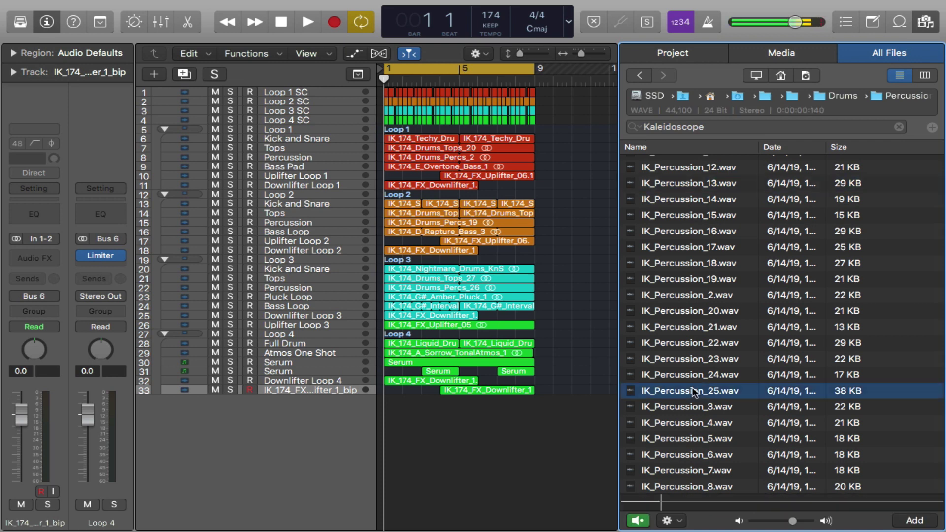
left_click(688, 422)
left_click(693, 483)
scroll(693, 482, "up", 3)
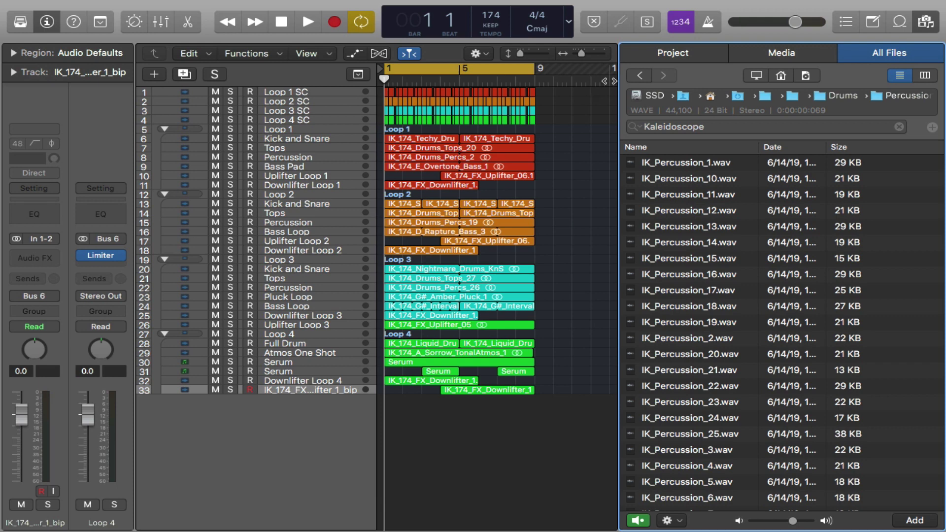
Open the Snares folder of Drums and audition samples including IK_Snare_15, IK_Snare_3 and IK_Snare_4.
left_click(638, 77)
double_click(657, 244)
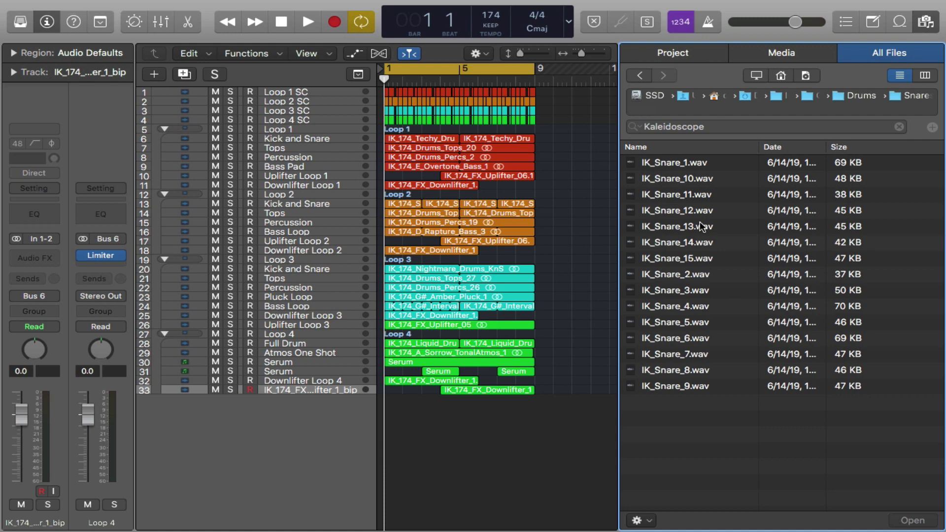
left_click(687, 259)
left_click(681, 291)
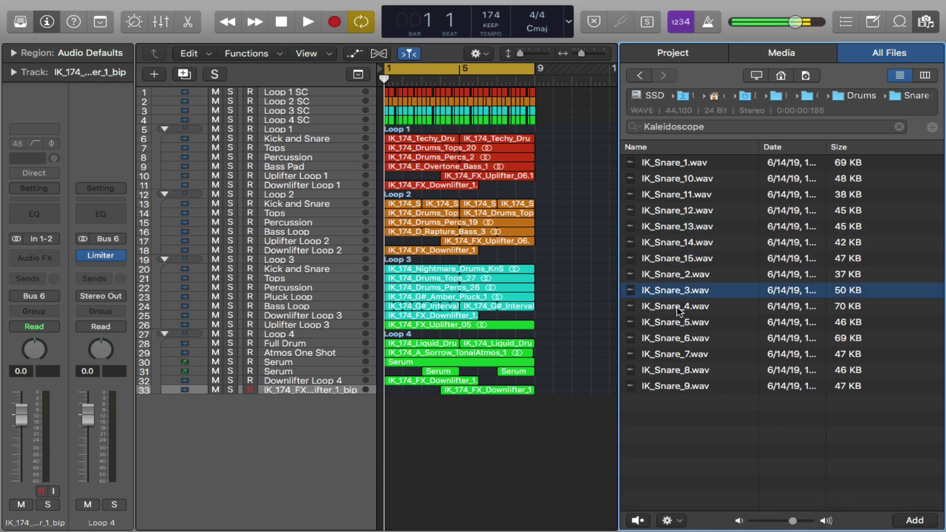
left_click(679, 310)
left_click(676, 332)
Open the Downlifters folder within One Shots > FX and audition IK_174_FX_Downlifter_12, IK_174_FX_Downlifter_7 and IK_174_FX_Downlifter_9.
key("super+Up")
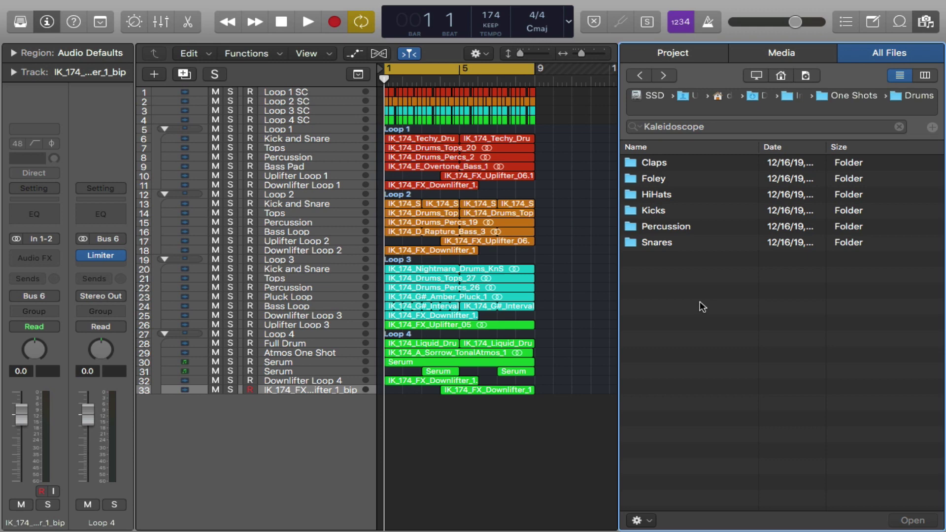
left_click(842, 96)
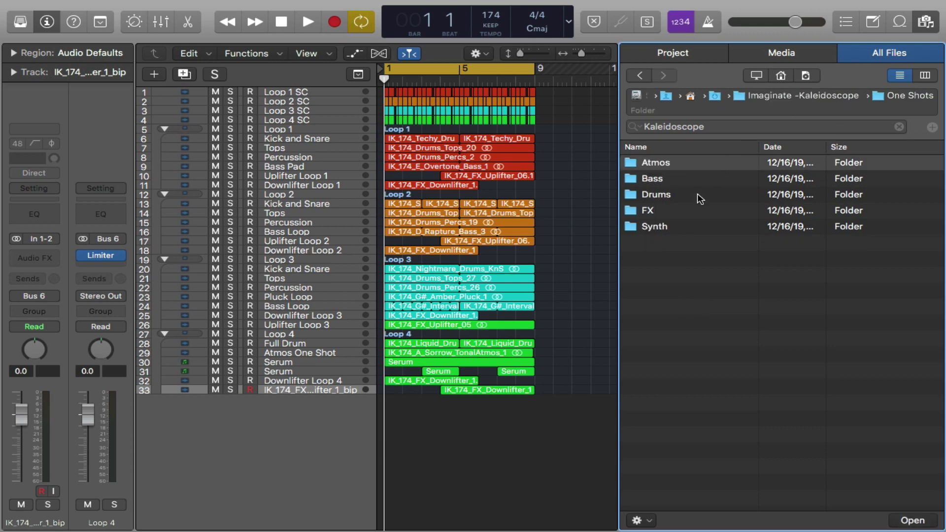
double_click(653, 208)
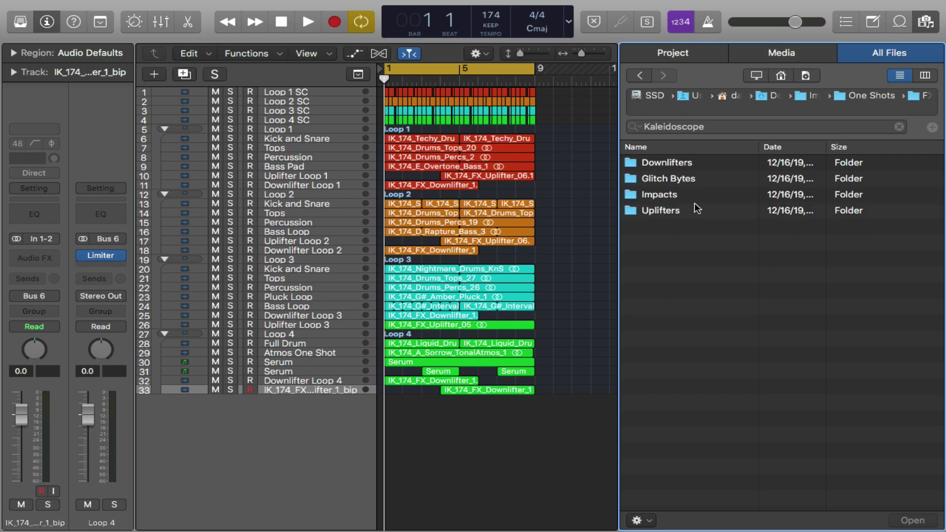
double_click(667, 163)
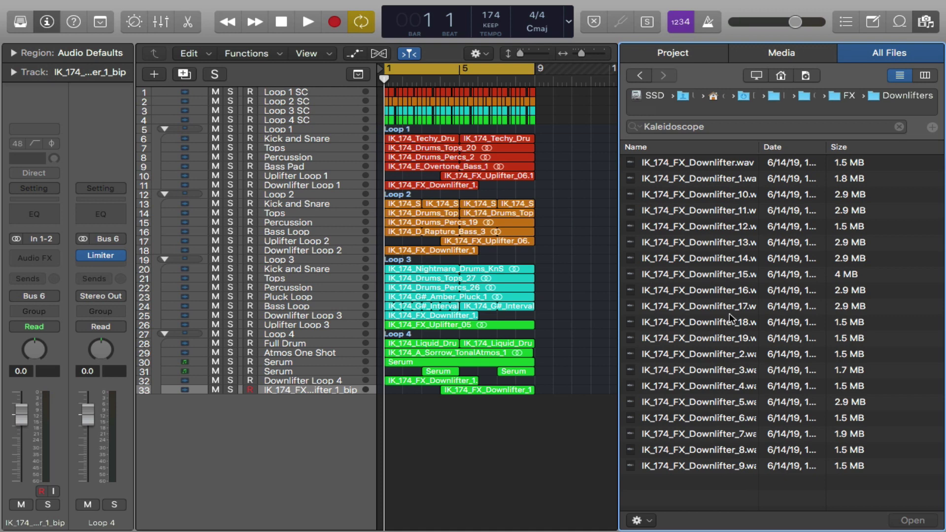
left_click(717, 226)
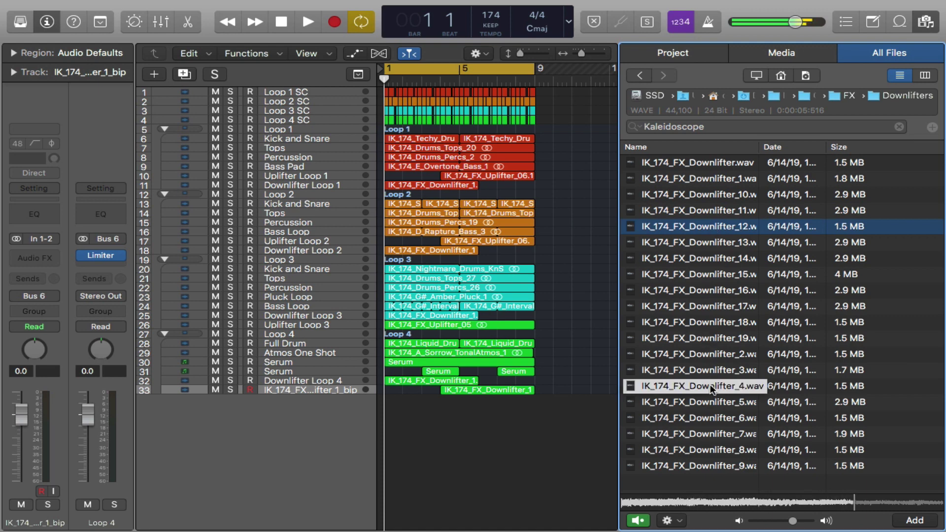
left_click(705, 437)
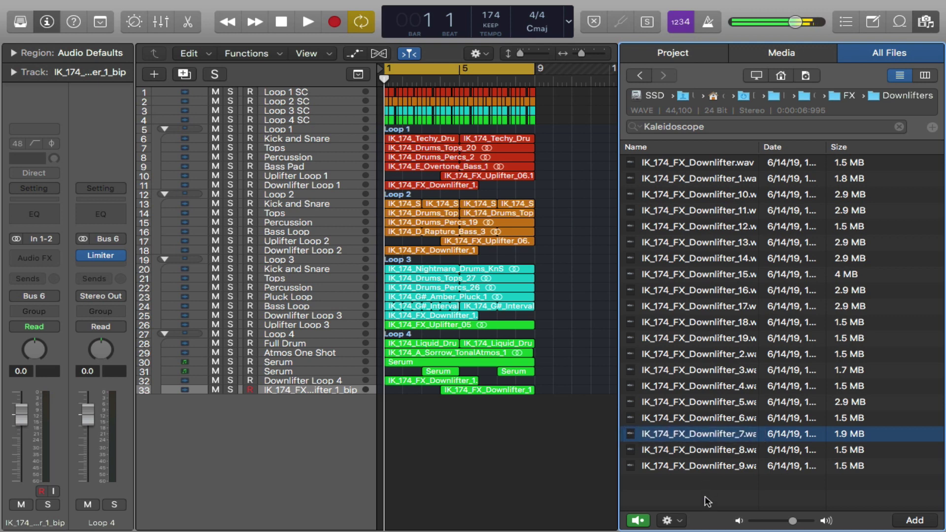
left_click(689, 467)
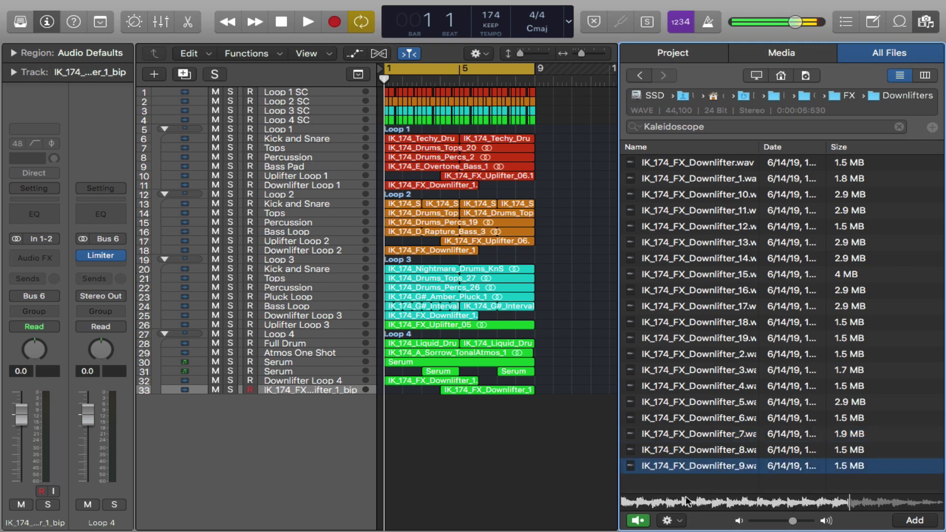
left_click(690, 488)
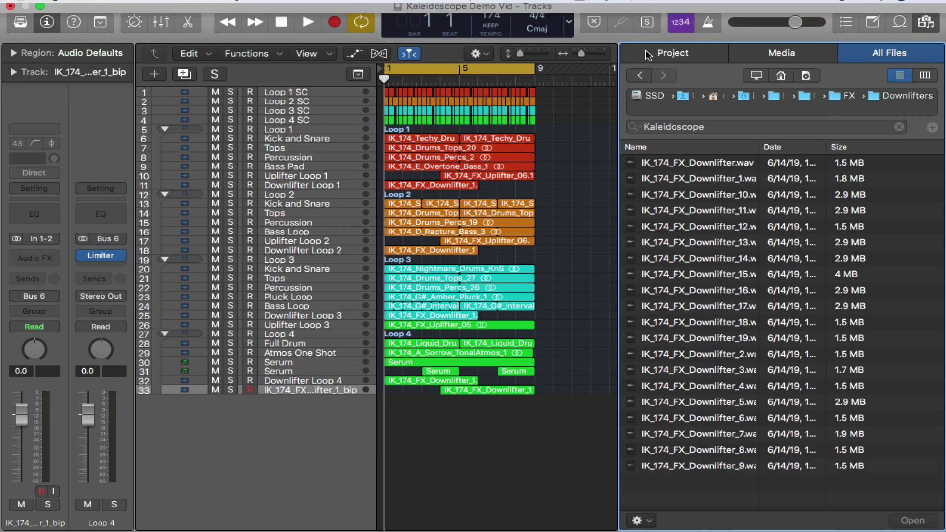
Open the Glitch Bytes folder of FX and audition samples including IK_FX_GlitchByte_32, IK_FX_GlitchByte_37 and IK_FX_GlitchByte_45.
left_click(639, 75)
double_click(654, 176)
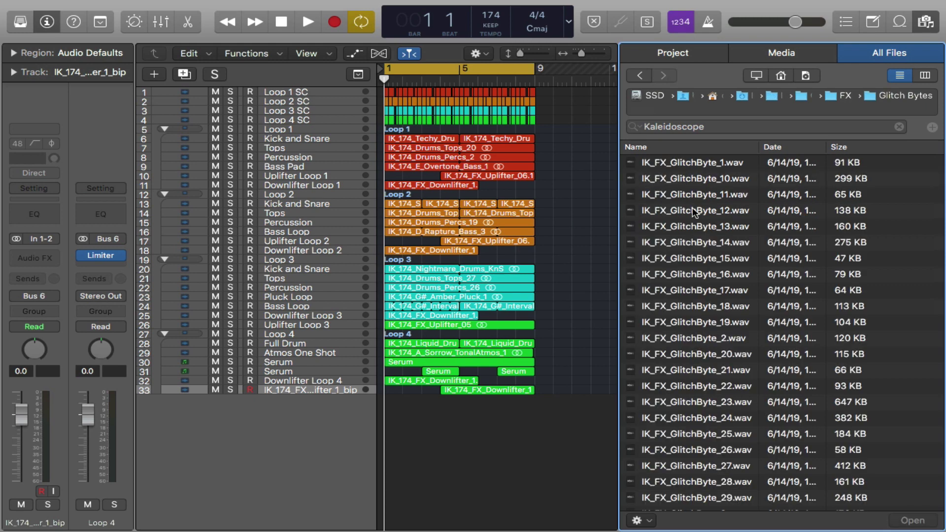
scroll(692, 212, "down", 10)
scroll(693, 212, "up", 12)
left_click(698, 469)
scroll(698, 478, "down", 4)
left_click(699, 477)
scroll(698, 478, "down", 3)
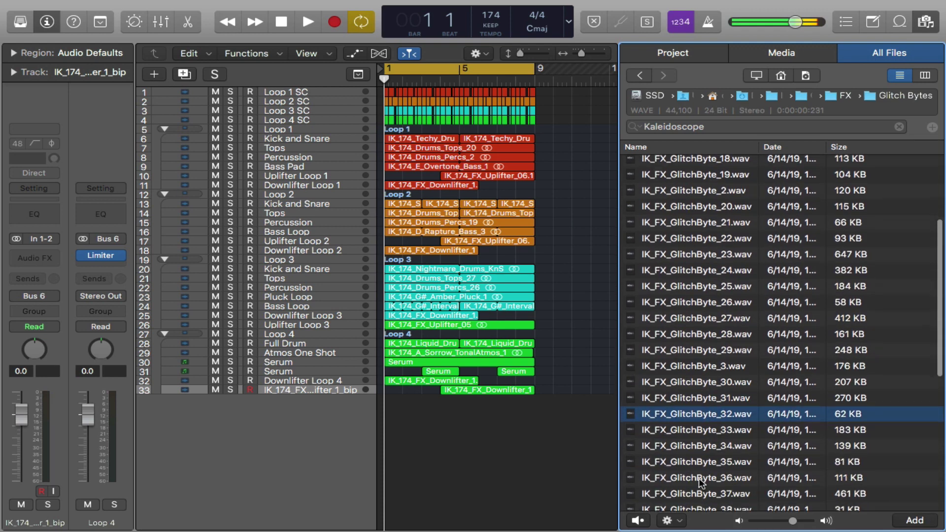
left_click(695, 450)
scroll(695, 449, "down", 3)
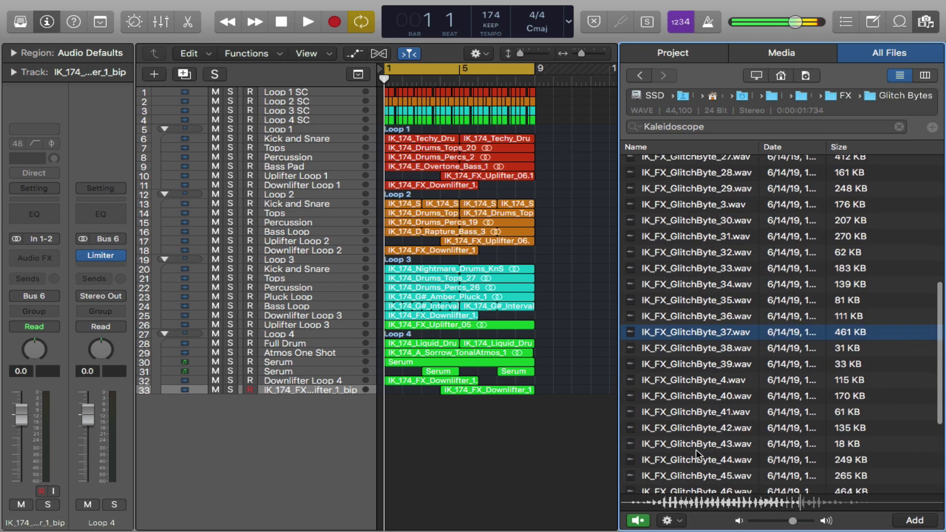
left_click(696, 449)
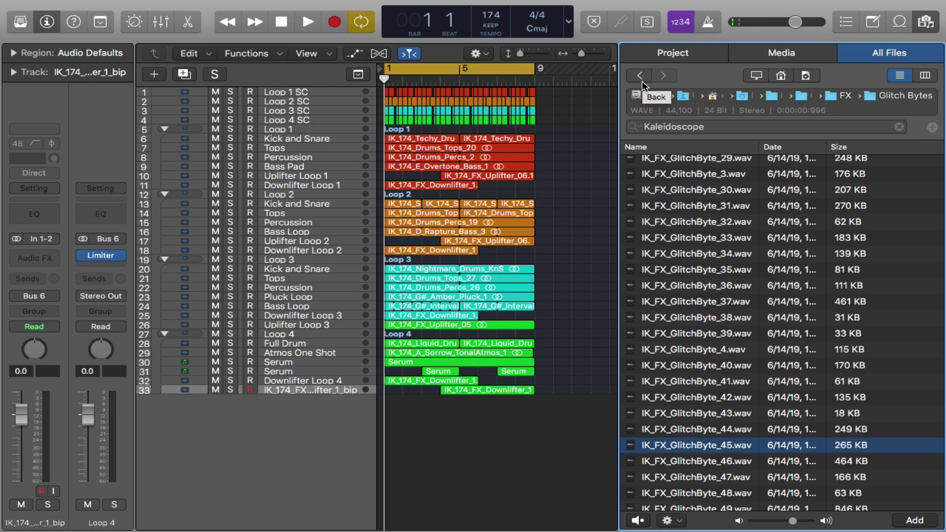
scroll(681, 270, "up", 7)
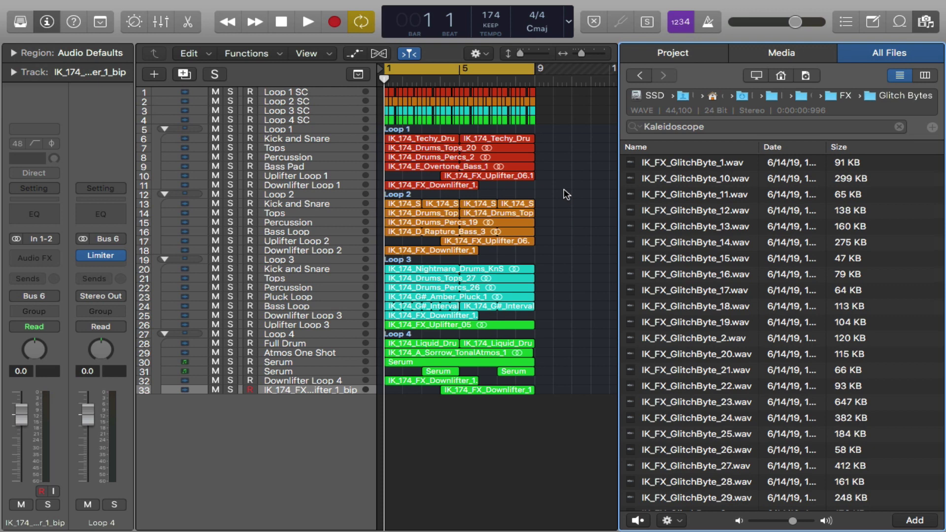
left_click(35, 258)
mouse_move(55, 460)
mouse_move(49, 488)
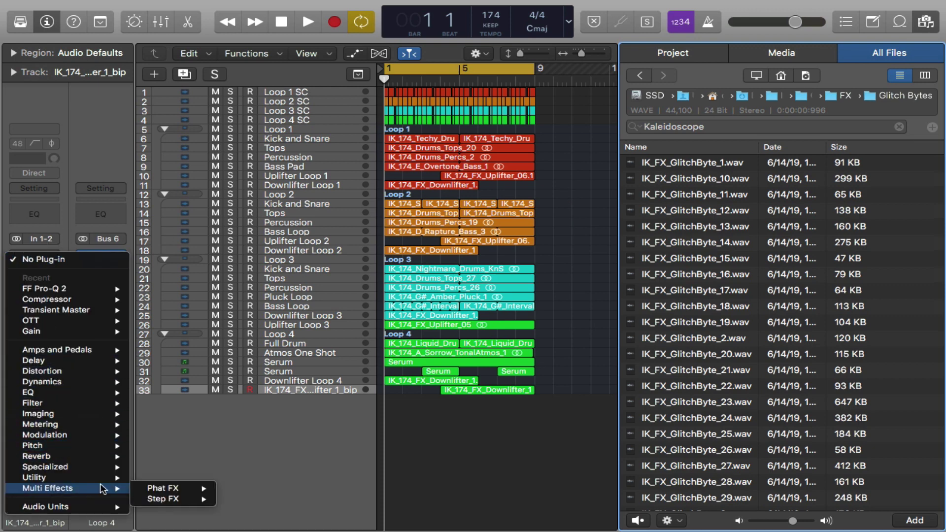
mouse_move(163, 498)
left_click(499, 404)
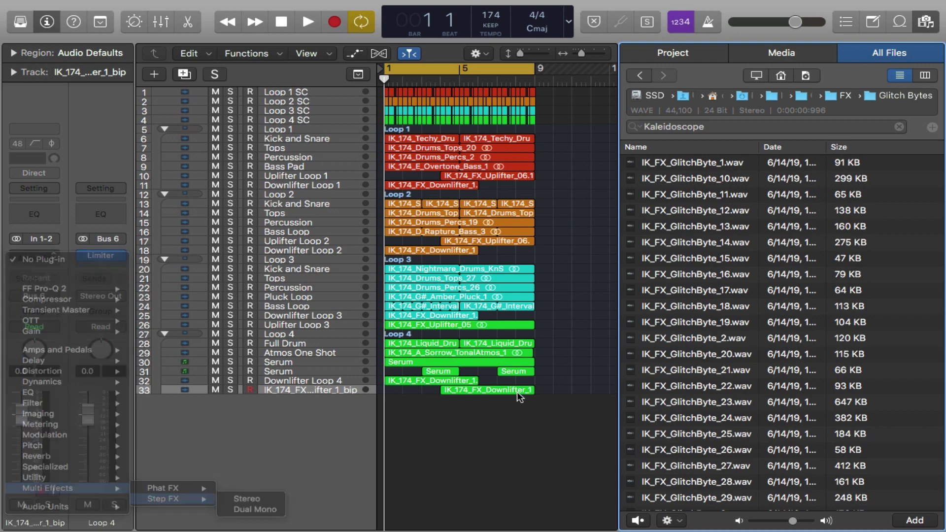
Open the Impacts folder of FX and audition IK_FX_Impact_6 and IK_FX_Impact_8.
left_click(639, 75)
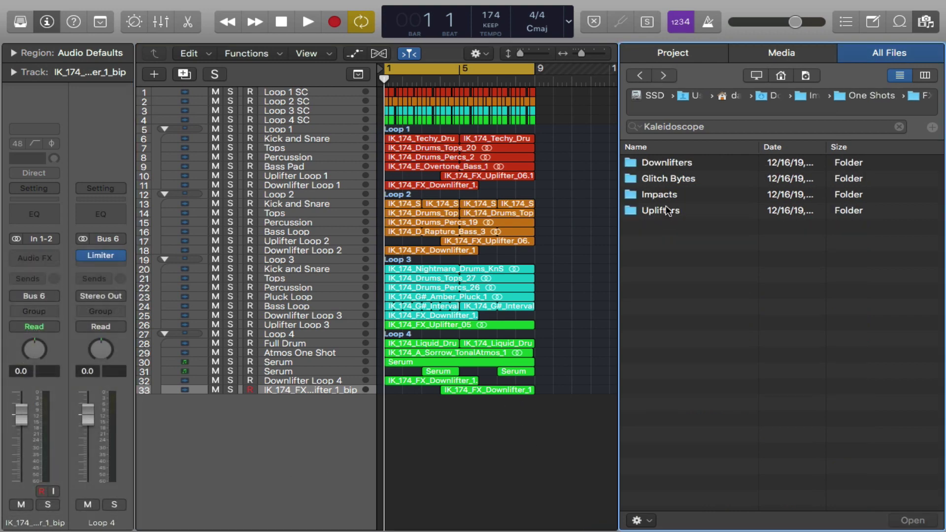
double_click(660, 193)
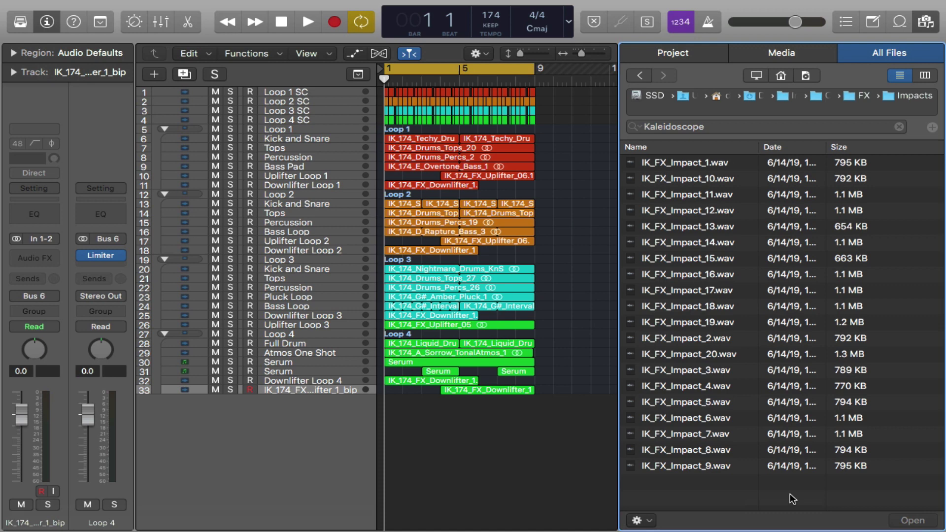
left_click(687, 418)
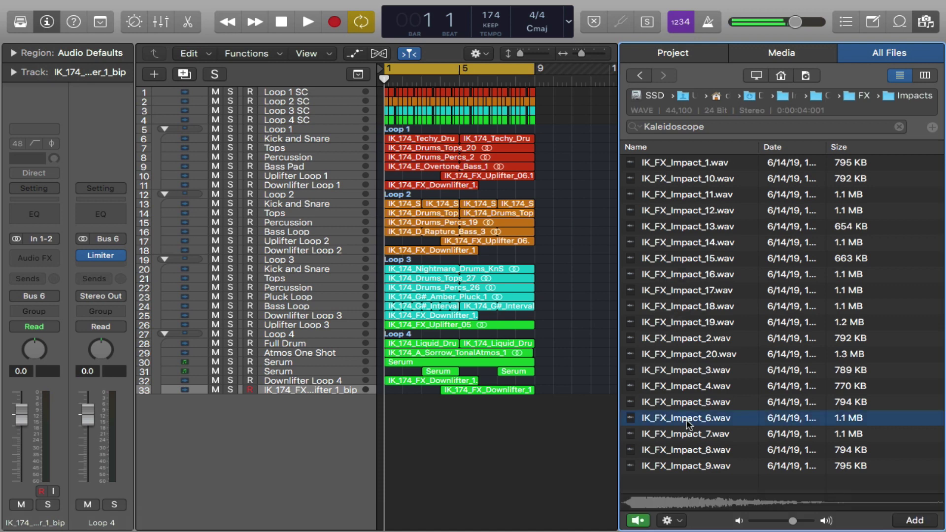
left_click(687, 450)
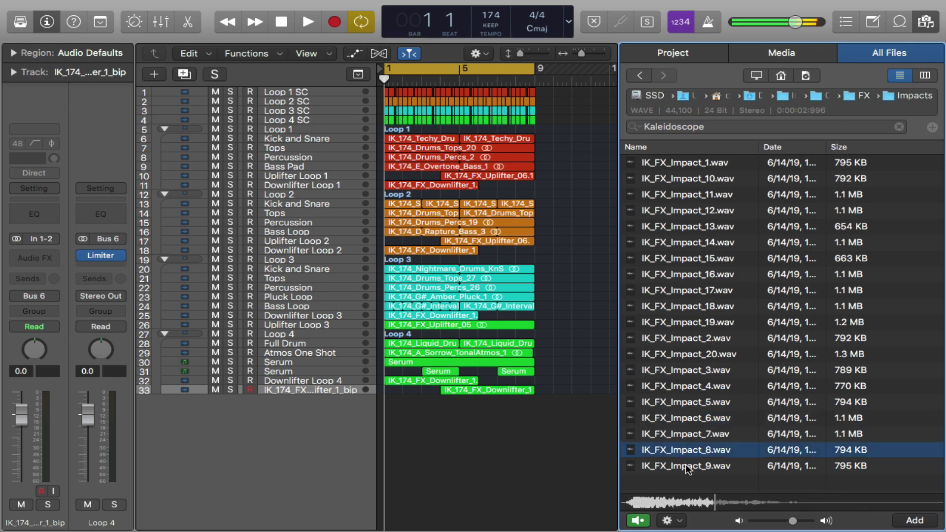
Audition IK_FX_Impact_9, plus IK_174_FX_Uplifter_014 and IK_174_FX_Uplifter_06 from the Uplifters folder of FX.
left_click(684, 465)
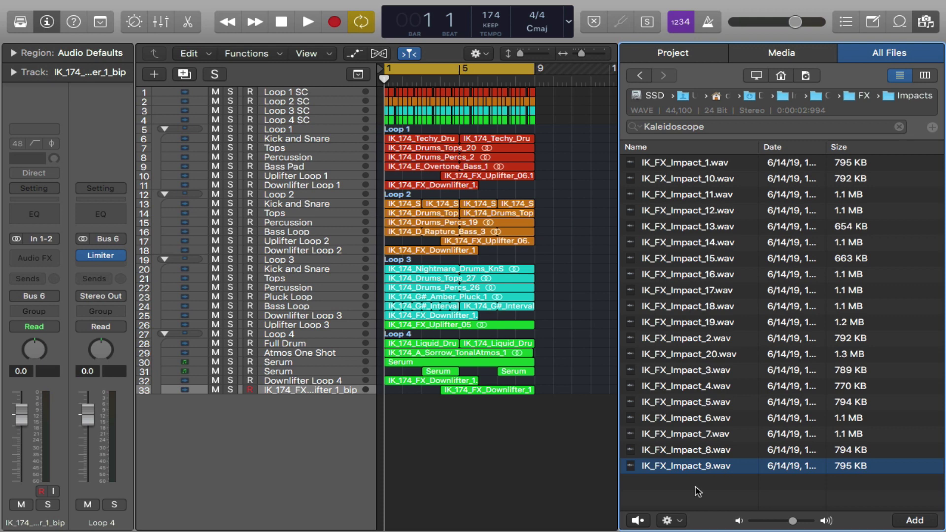
key("super+Up")
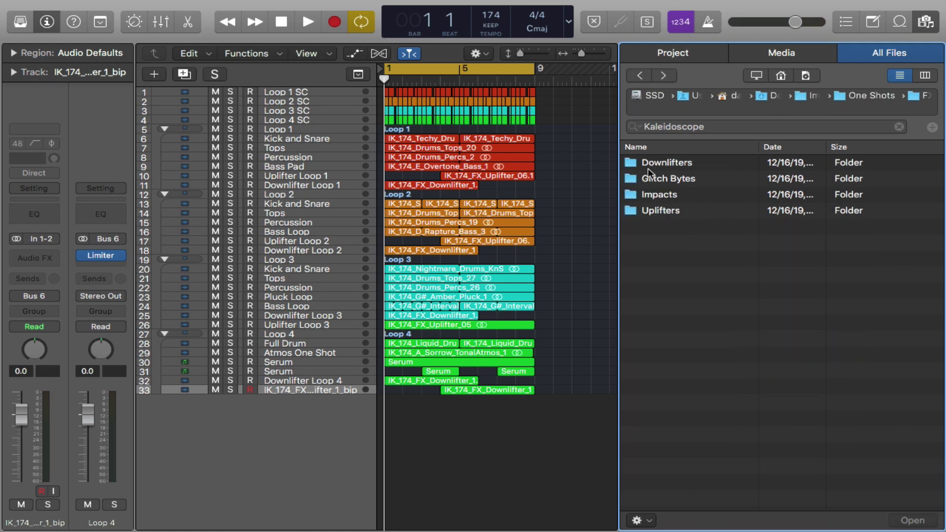
double_click(655, 208)
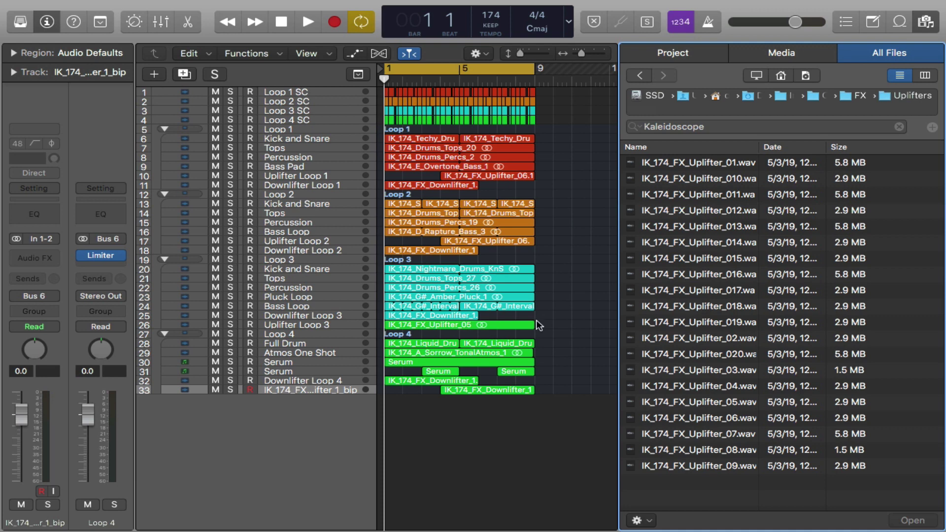
left_click(676, 242)
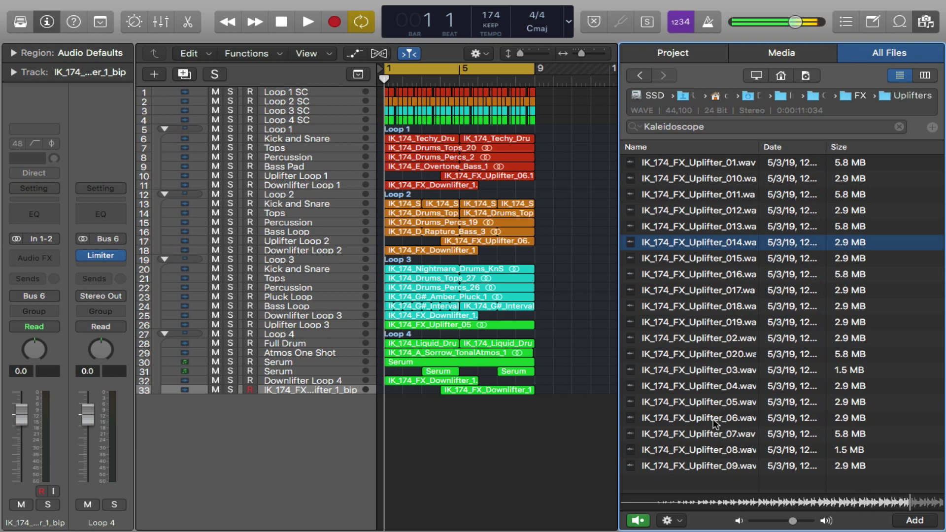
left_click(714, 419)
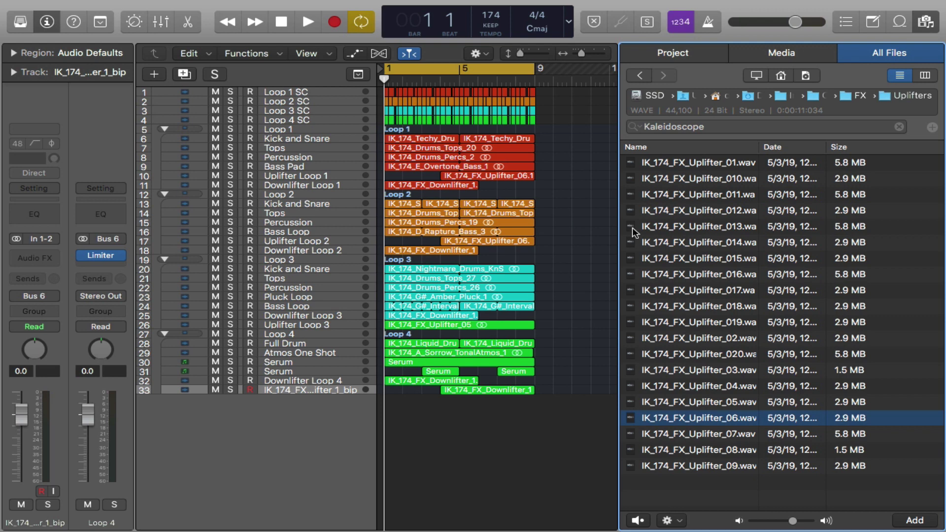
Open the Leads folder within One Shots > Synth and audition the IK_C2_Nightshade and IK_C2_Octane synth leads.
left_click(827, 95)
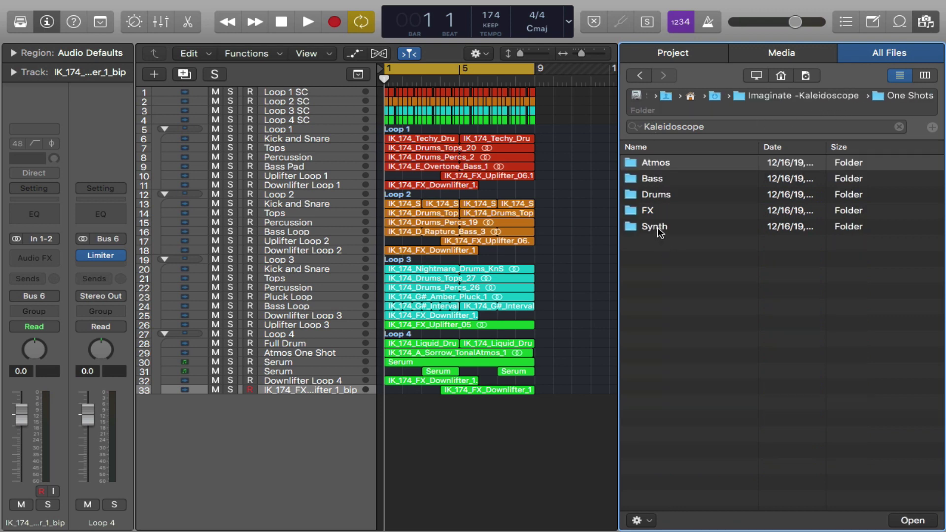
double_click(657, 226)
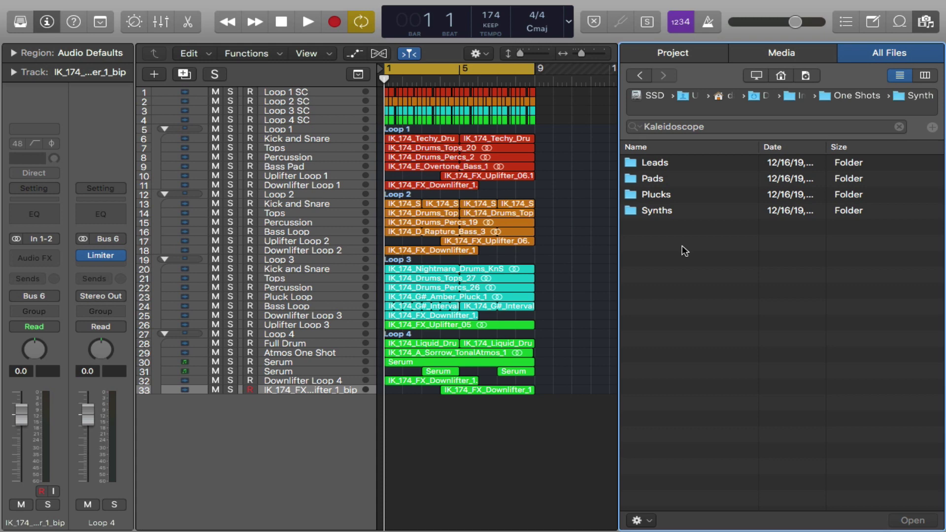
double_click(641, 165)
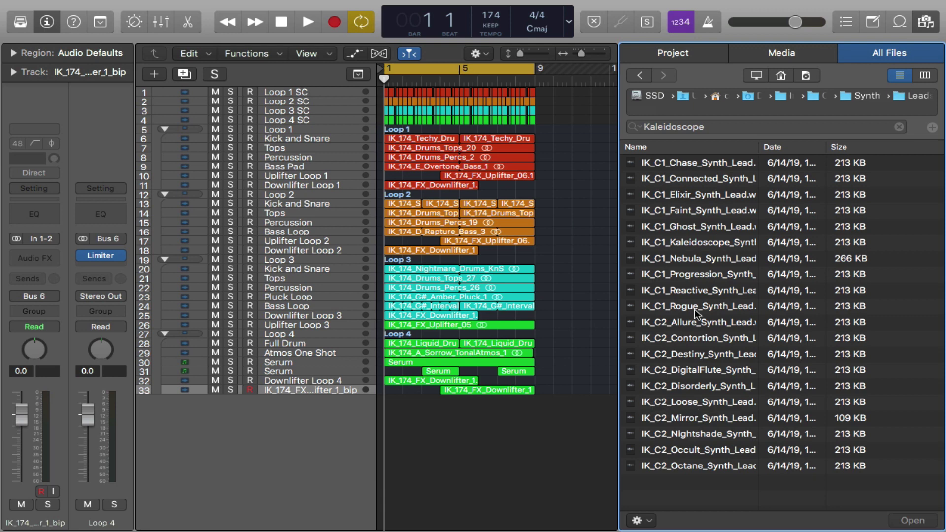
left_click(696, 436)
left_click(693, 464)
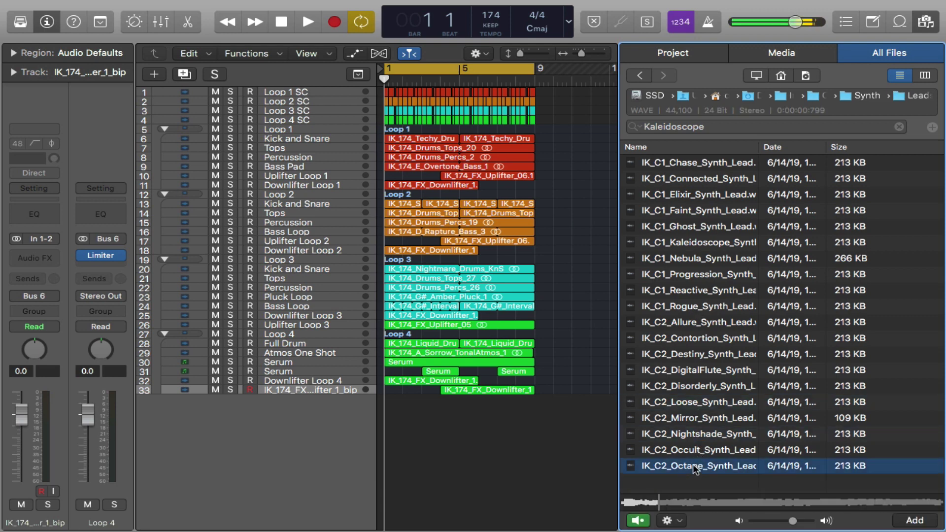
Open the Pads folder of Synth and audition the IK_C1_Escapism and IK_C1_Restore synth pads.
left_click(640, 75)
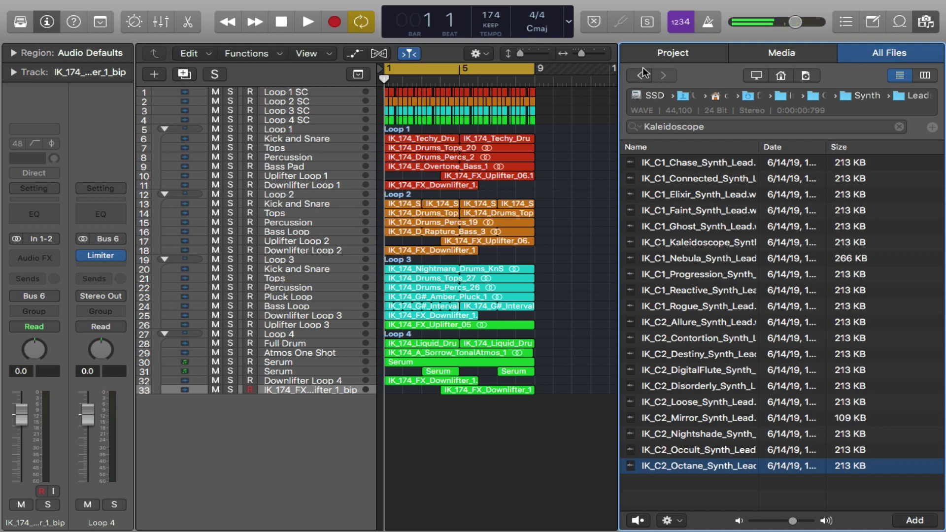
double_click(653, 179)
left_click(690, 274)
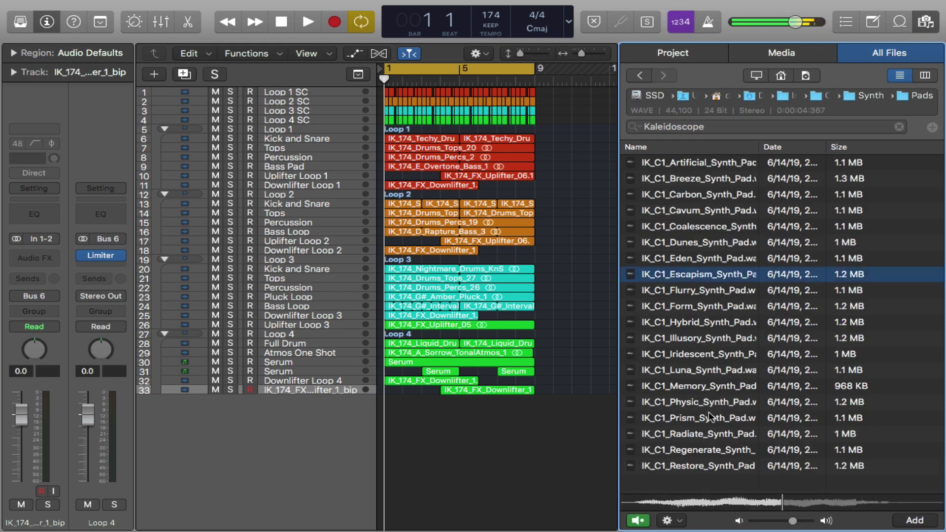
left_click(710, 466)
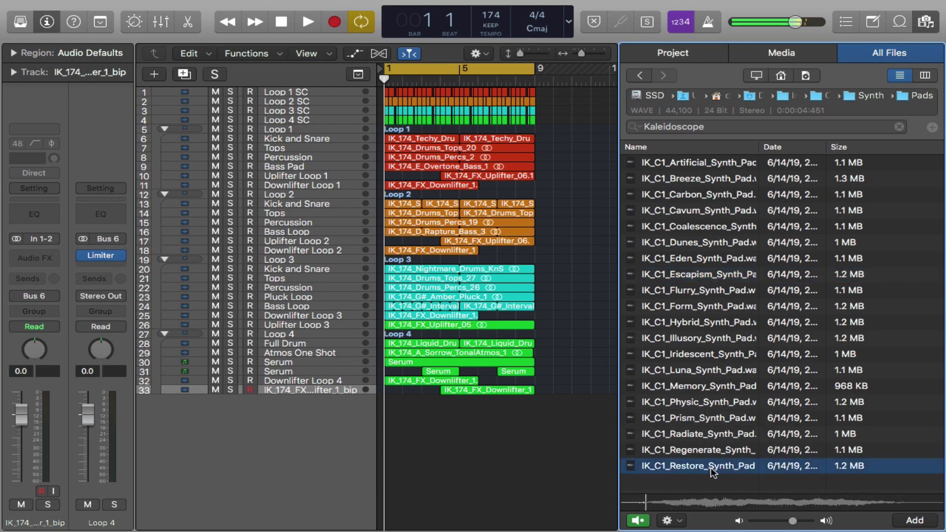
Open the Plucks folder of Synth and audition samples including the IK_C1 Dew, Gradient, Larimar and Moonstone plucks.
left_click(643, 75)
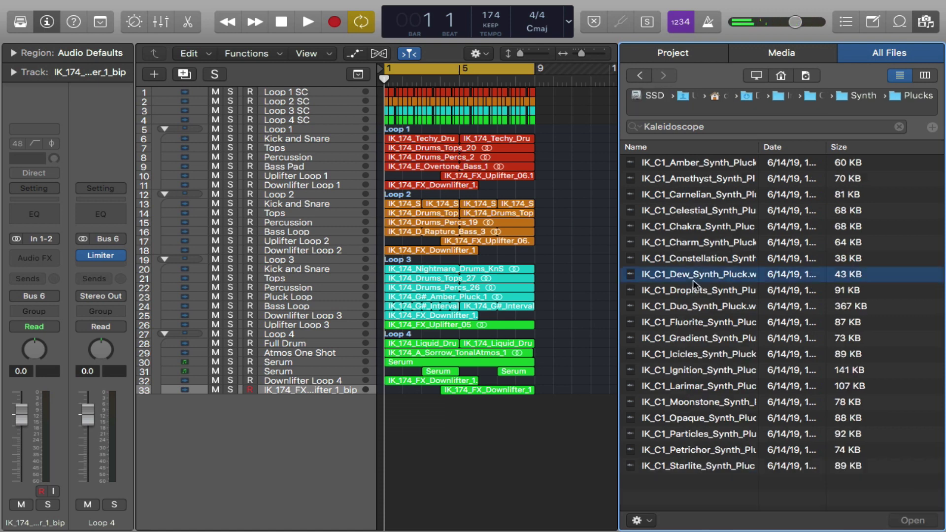
left_click(698, 338)
left_click(697, 384)
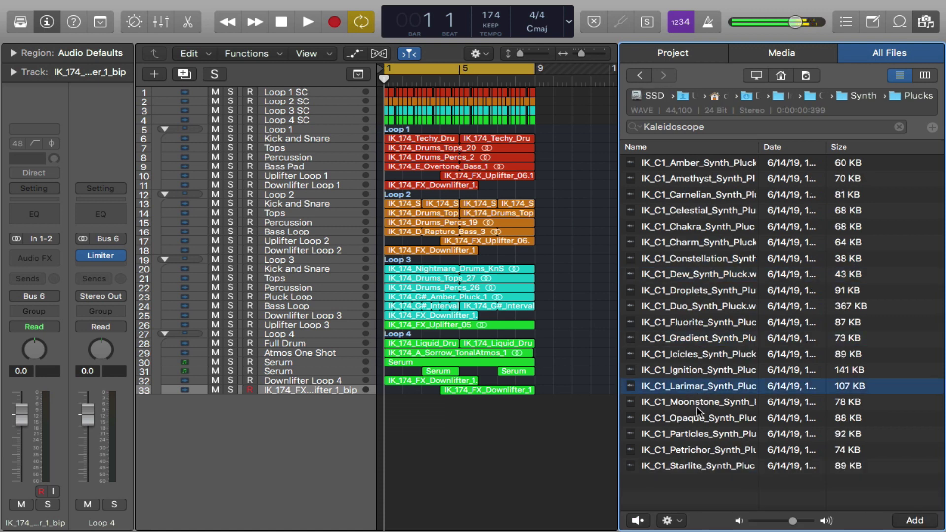
left_click(696, 403)
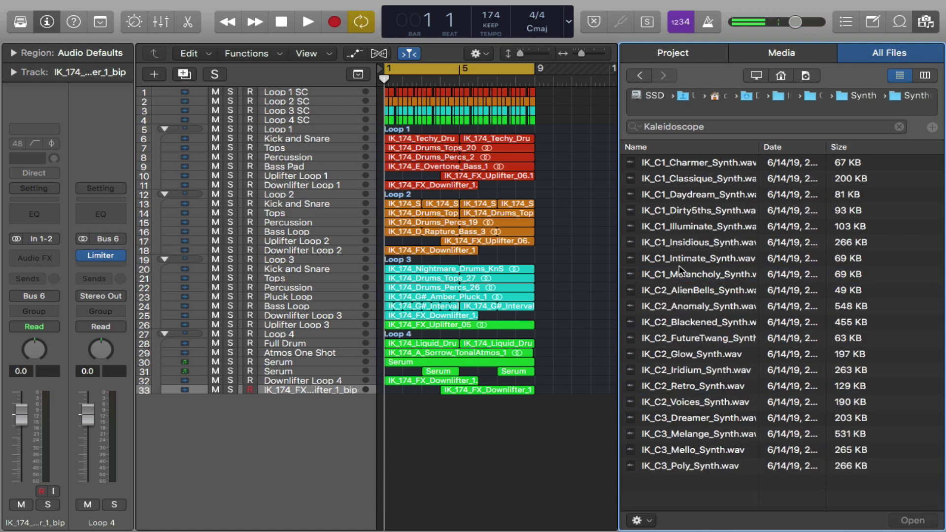
Open the Synths folder of Synth and audition IK_C1_Melancholy_Synth, IK_C2_Anomaly_Synth, IK_C2_Glow_Synth and IK_C3_Dreamer_Synth.
left_click(680, 273)
left_click(690, 306)
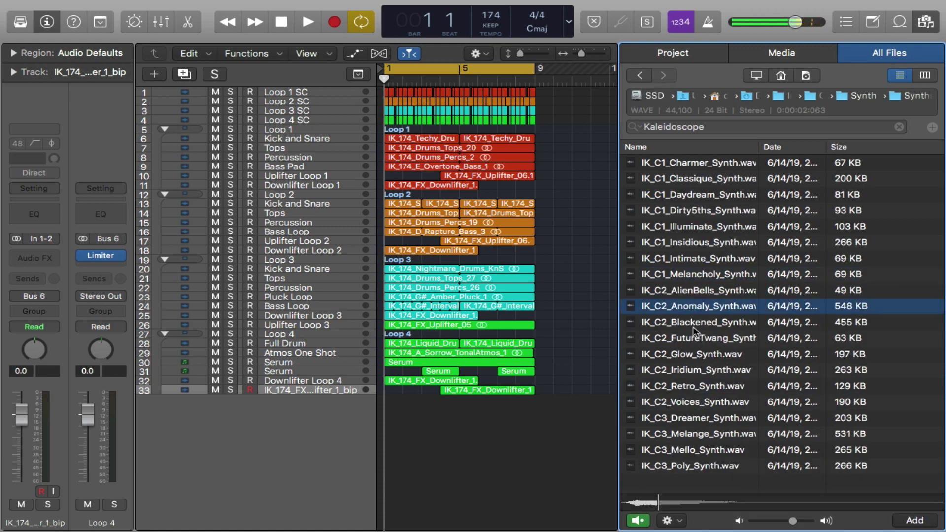
left_click(697, 360)
left_click(696, 417)
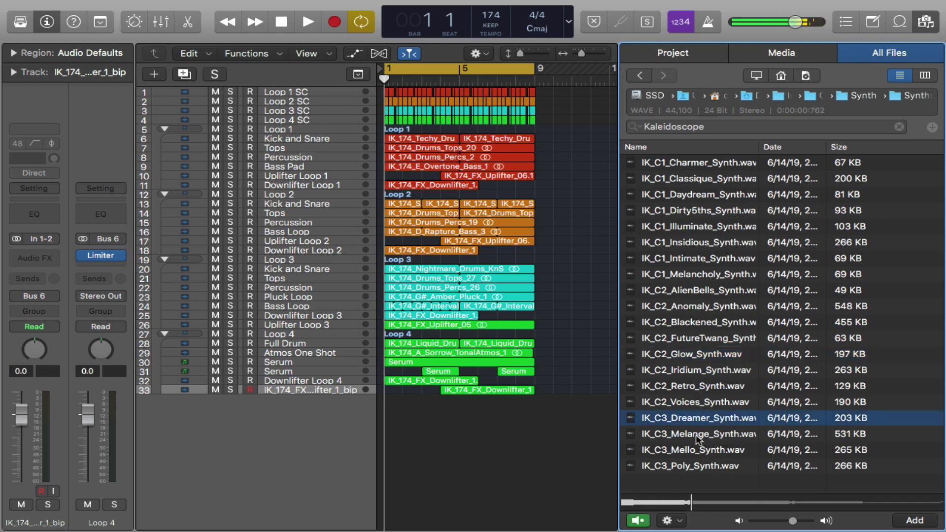
Leave the Synth one-shots and open the Loops folder of the Imaginate -Kaleidoscope pack.
left_click(639, 76)
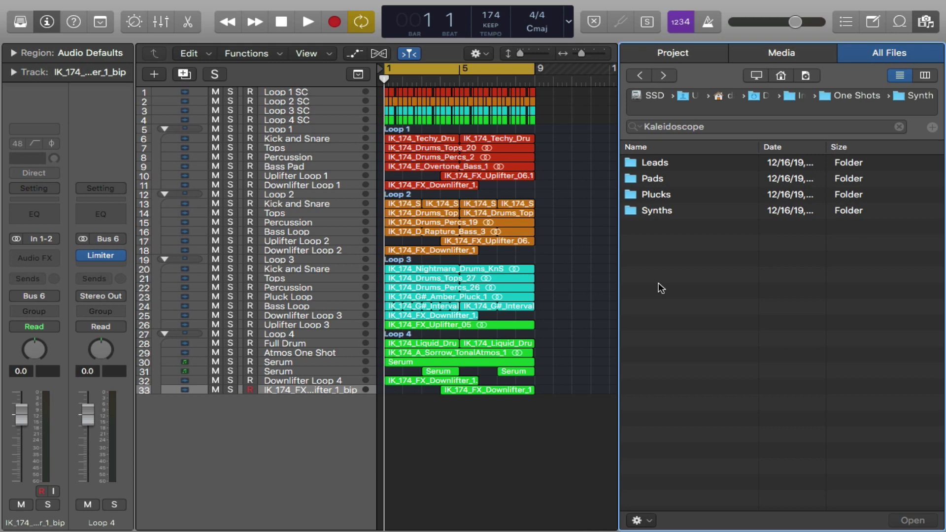
key("super+Up")
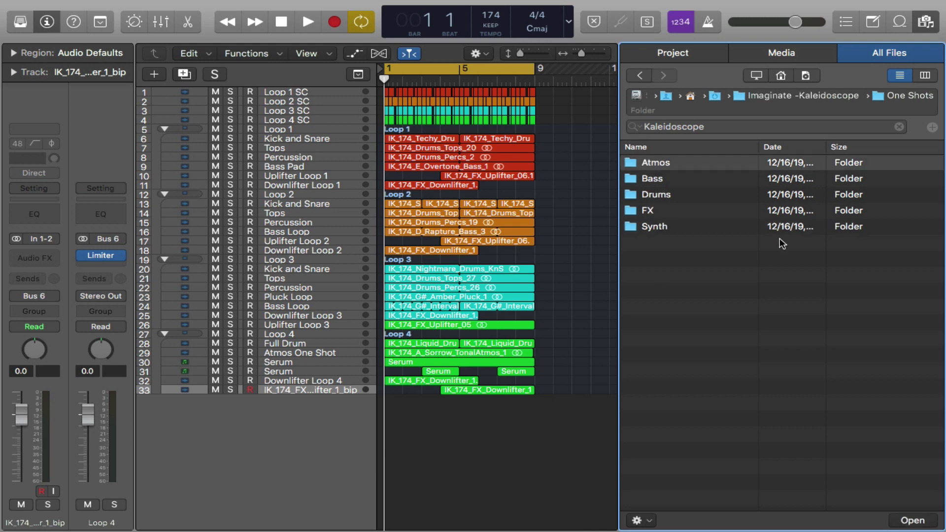
left_click(806, 94)
double_click(669, 181)
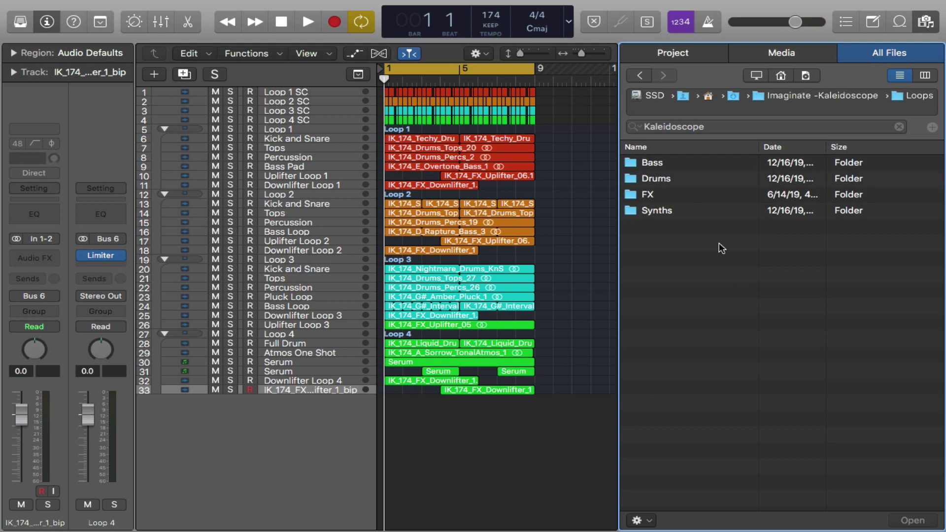
Look through the Bass folder of Loops and audition IK_174_D_Rapture_Bass_2, IK_174_D_Scorpion_Bass_1, IK_174_E_Void_Bass and the IK_174_F#_Conjure_Bass loop.
double_click(648, 165)
scroll(698, 196, "down", 5)
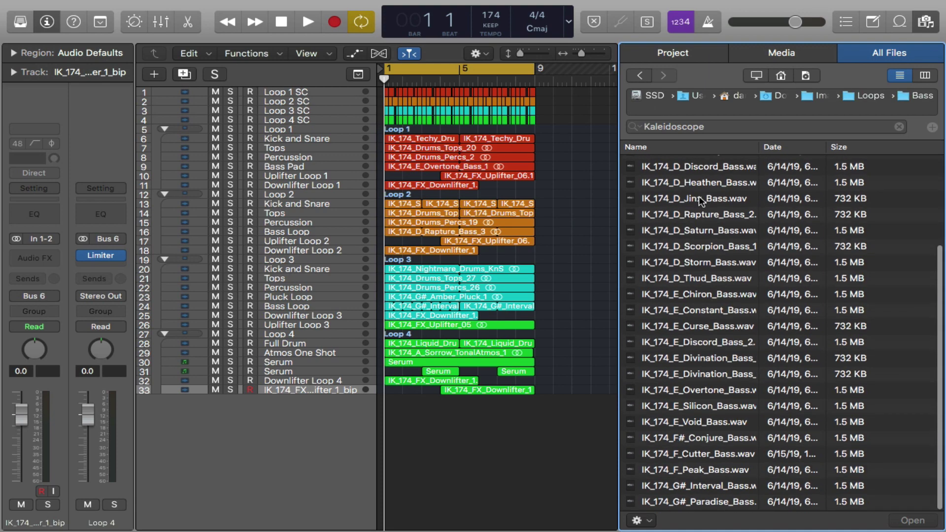
scroll(699, 196, "up", 3)
scroll(699, 196, "down", 4)
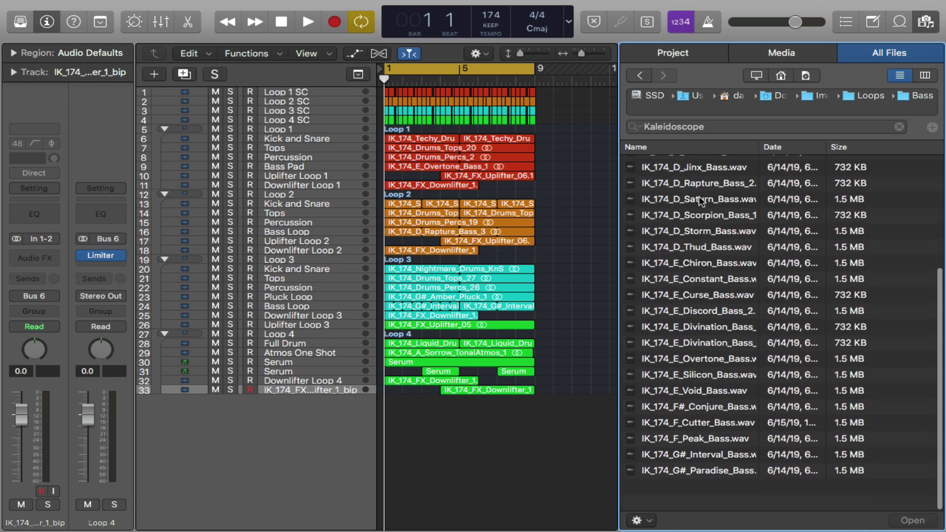
scroll(698, 196, "up", 2)
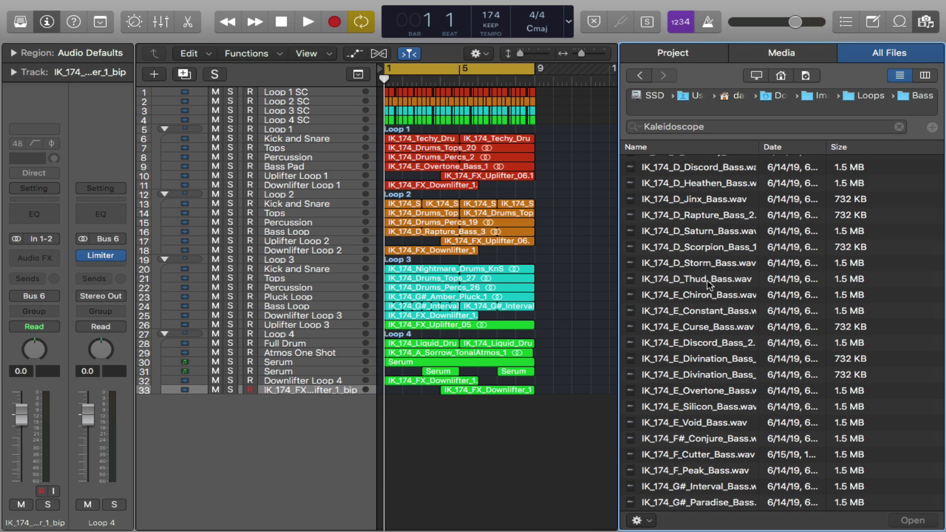
scroll(707, 280, "up", 4)
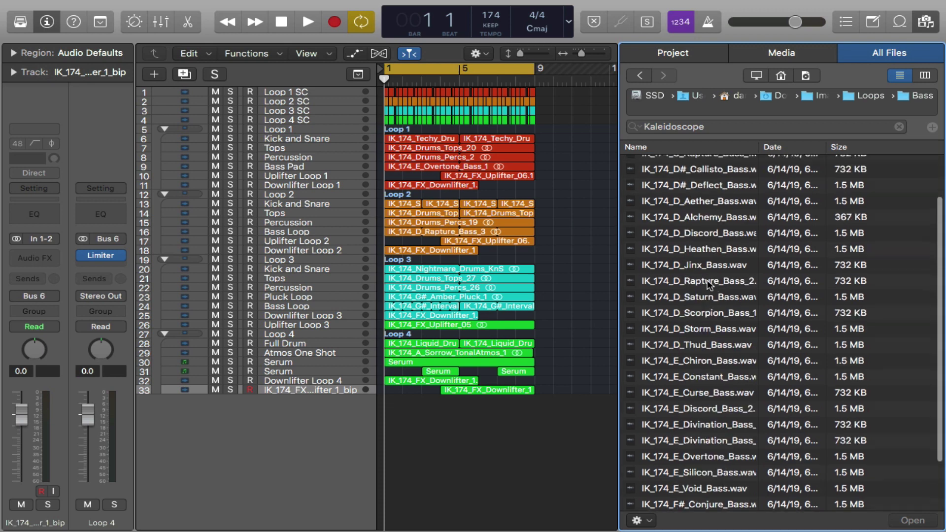
left_click(702, 338)
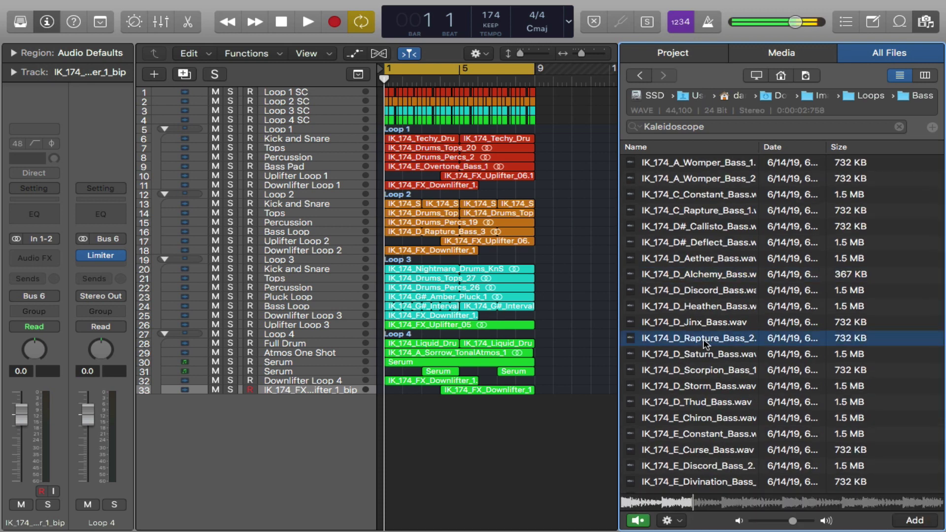
left_click(701, 371)
scroll(701, 371, "down", 5)
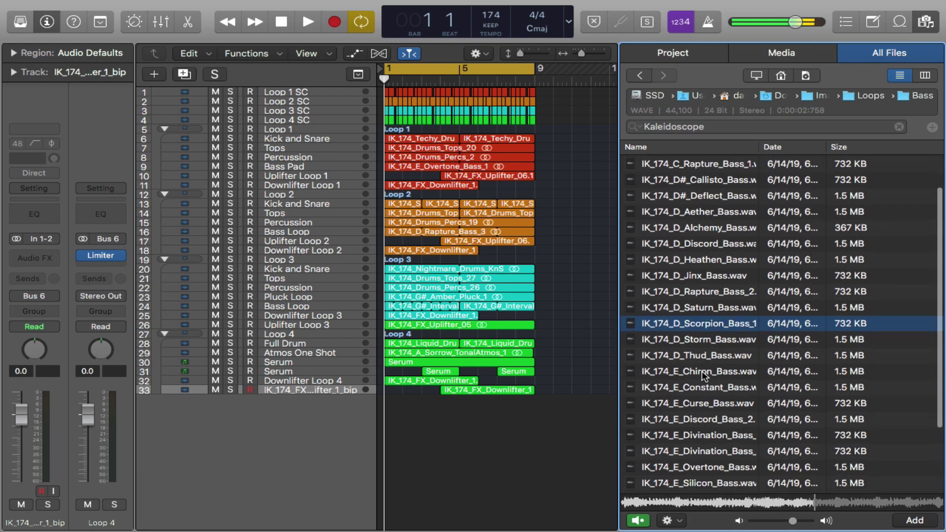
scroll(701, 408, "down", 1)
left_click(702, 422)
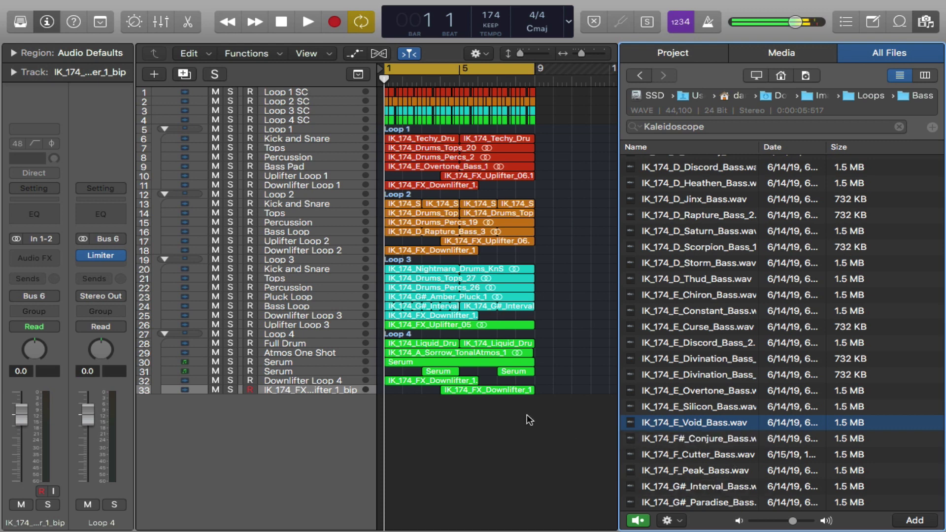
left_click(653, 440)
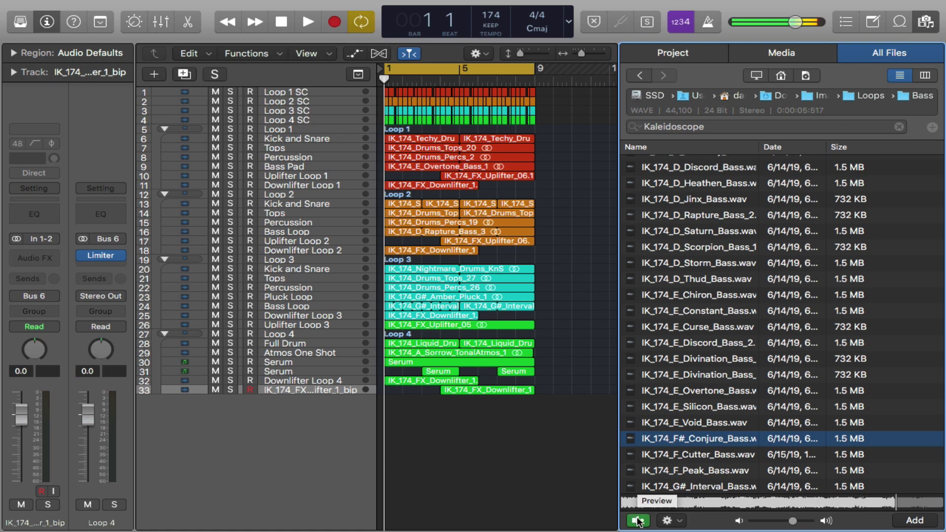
Open the Full Drums folder within Loops > Drums and audition the IK_174 Rider, Techy and Hardcore full drum loops.
left_click(638, 77)
double_click(661, 182)
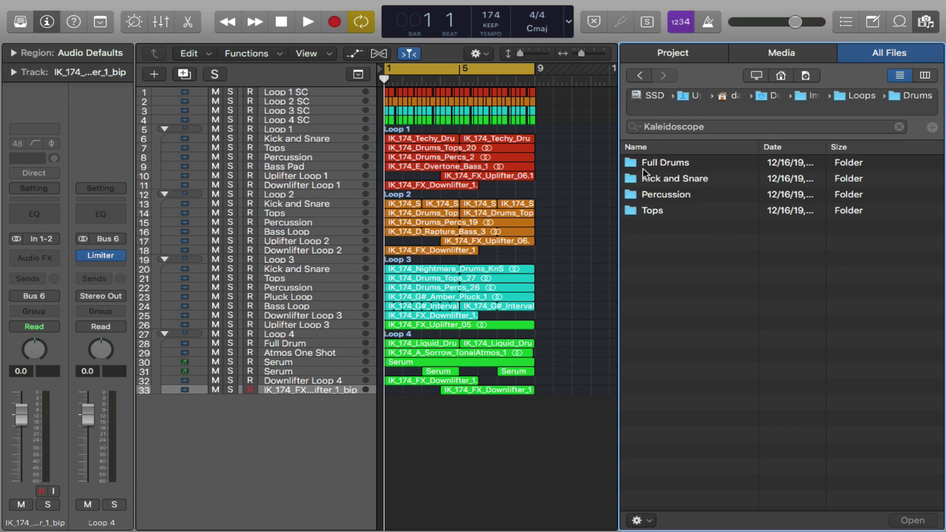
double_click(713, 161)
scroll(734, 318, "down", 3)
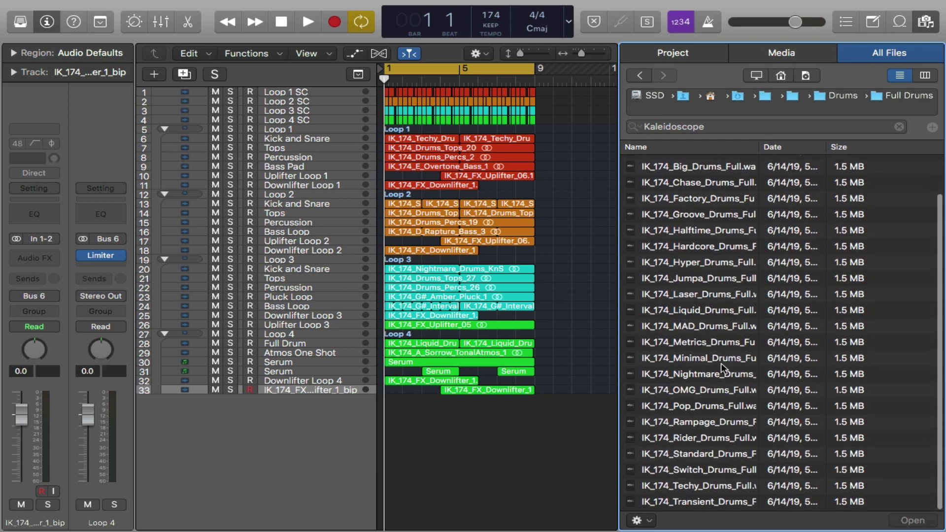
left_click(698, 432)
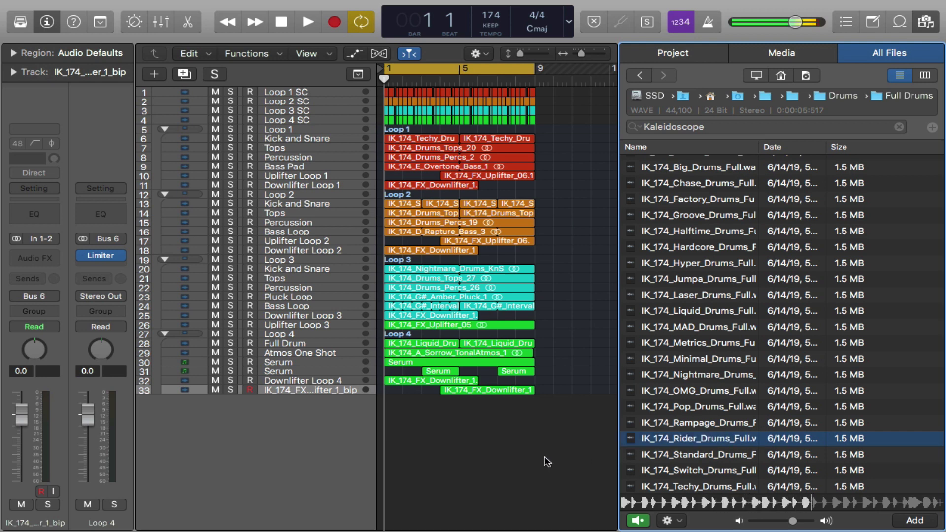
left_click(669, 480)
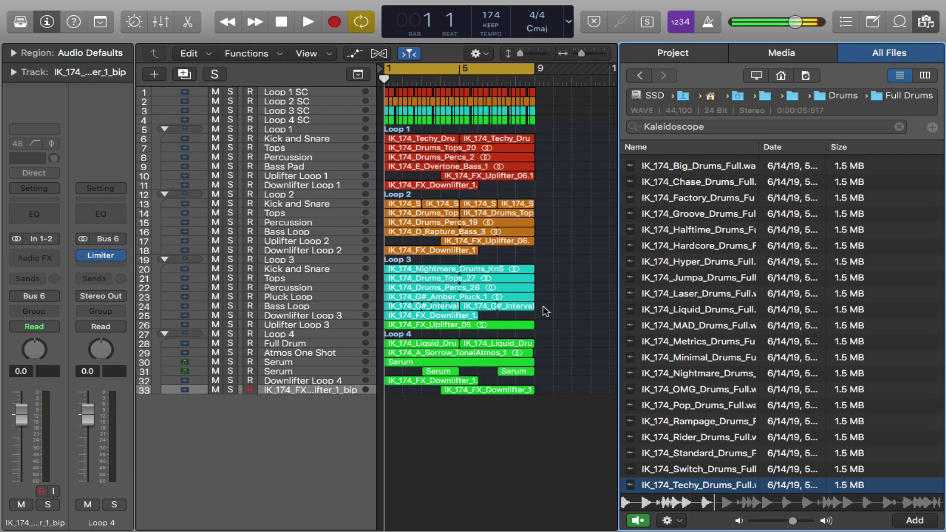
scroll(660, 271, "up", 3)
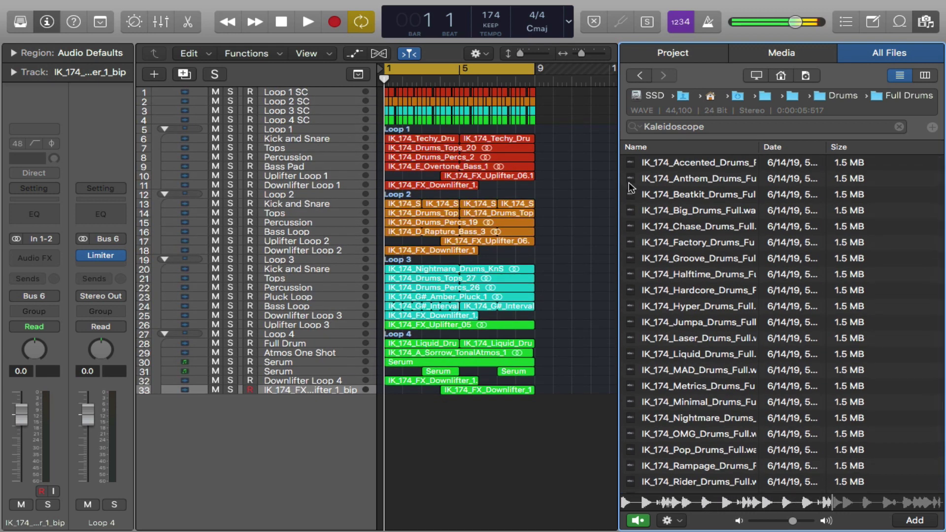
left_click(694, 292)
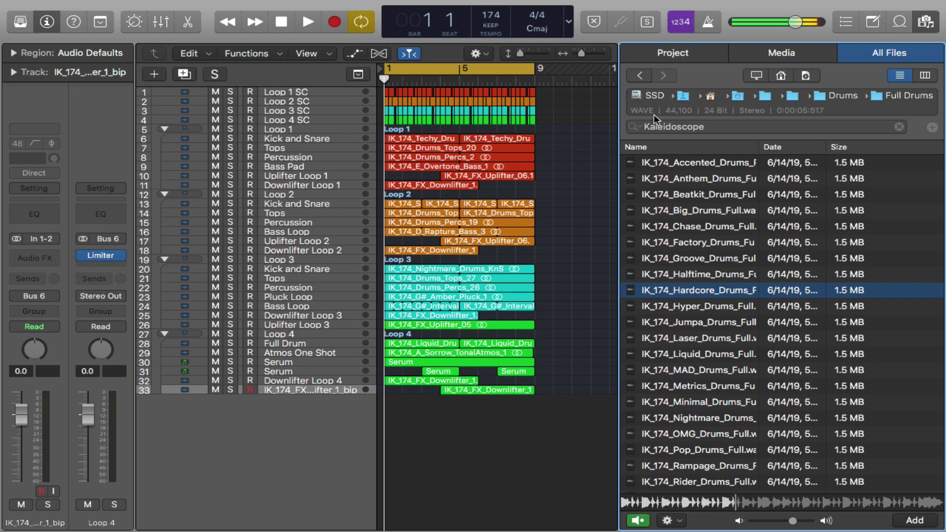
mouse_move(643, 108)
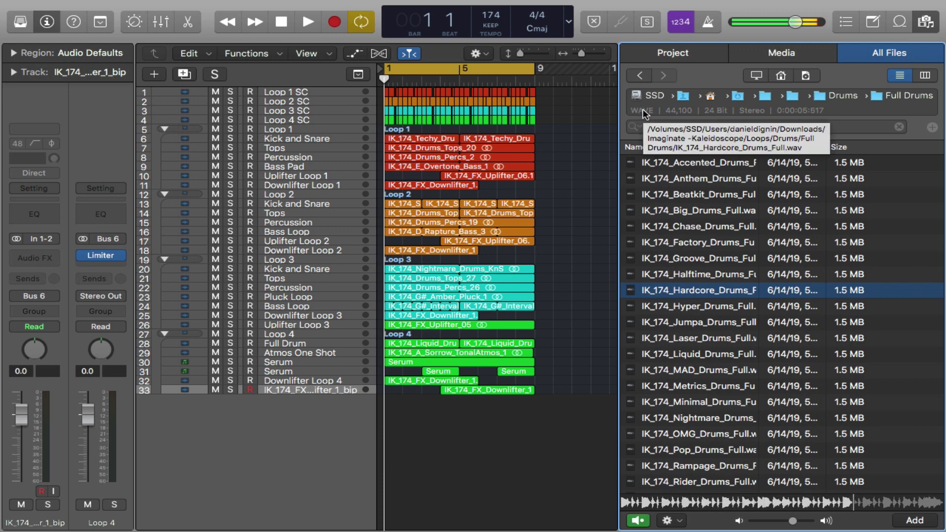
Open the Kick and Snare folder within Loops > Drums and audition the IK_174 Rider and Techy KnS drum loops.
left_click(639, 74)
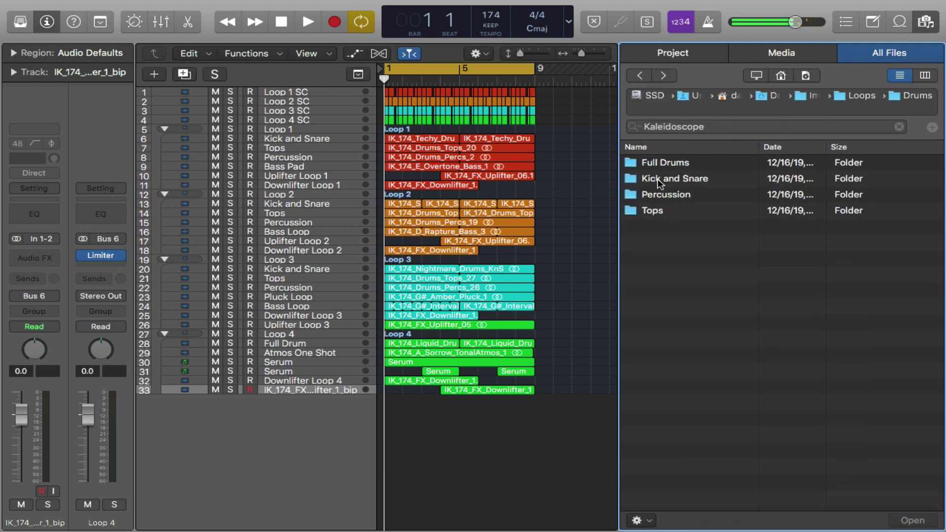
double_click(657, 178)
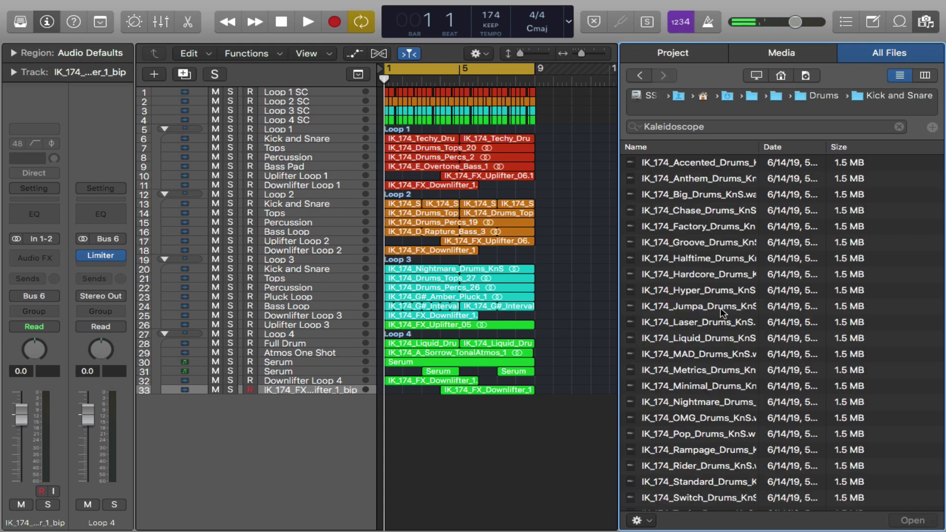
scroll(720, 310, "down", 2)
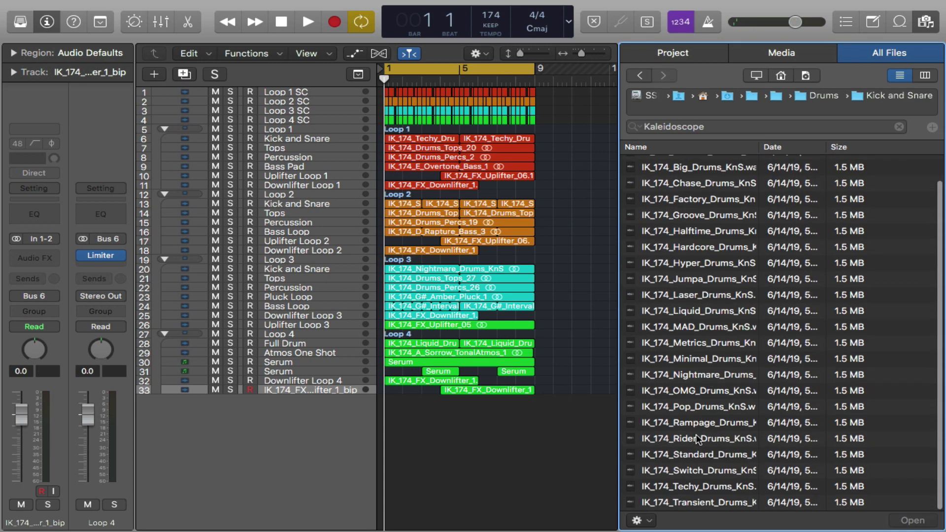
left_click(695, 436)
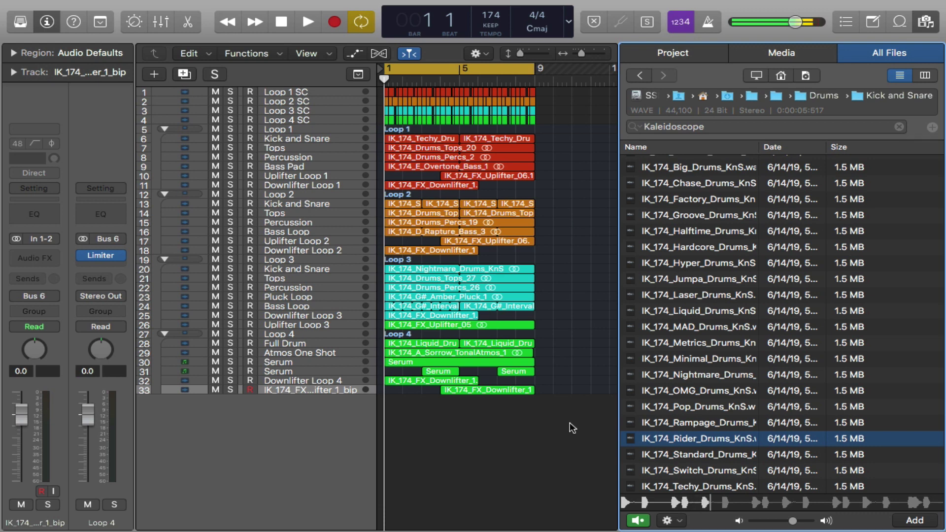
left_click(656, 486)
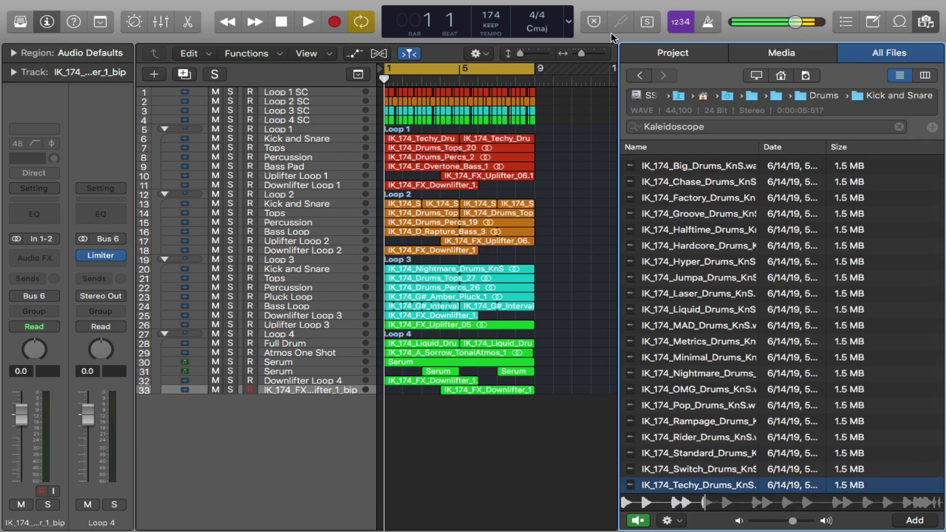
Open the Percussion folder within Loops > Drums and audition the IK_174_Drums_Percs_15 loop.
left_click(638, 76)
double_click(664, 195)
left_click(697, 262)
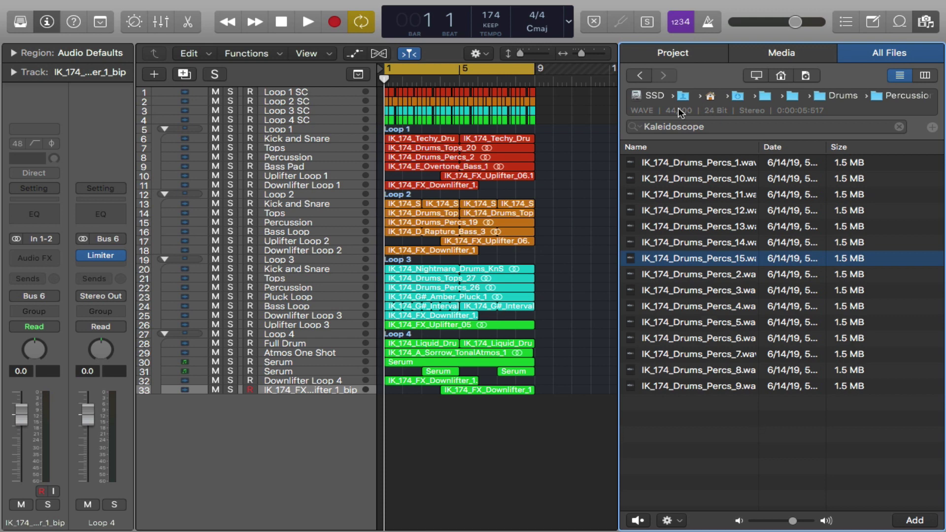
Open the Tops folder within Loops > Drums and audition IK_174_Drums_Tops_16 and IK_174_Drums_Tops_5.
left_click(640, 76)
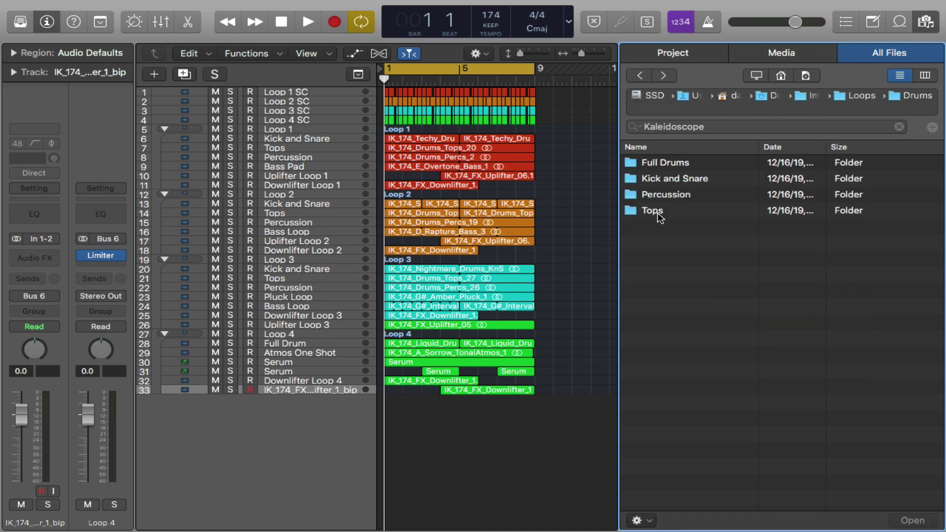
double_click(657, 211)
left_click(683, 275)
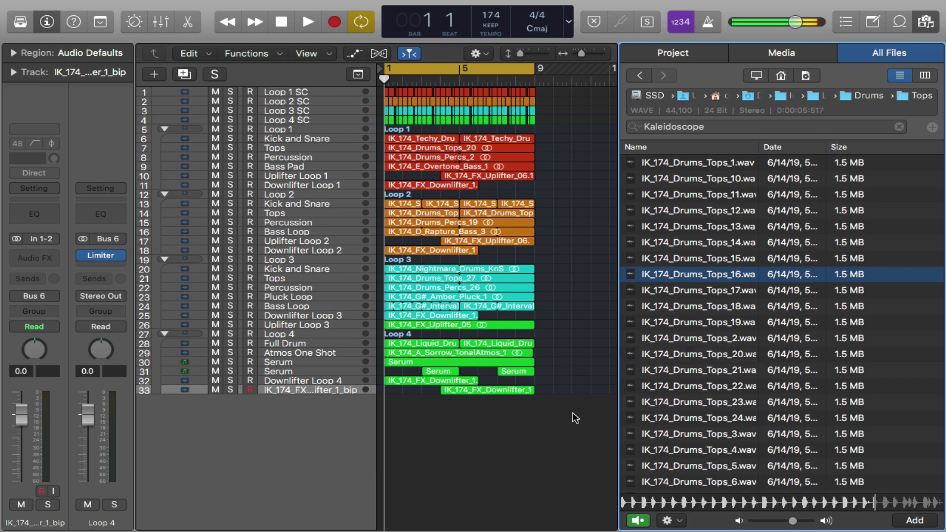
left_click(649, 470)
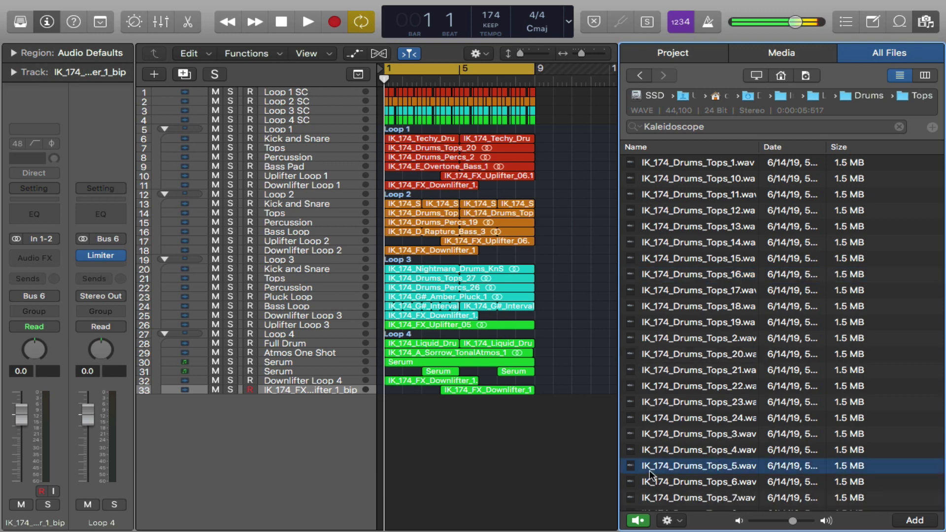
scroll(649, 470, "down", 2)
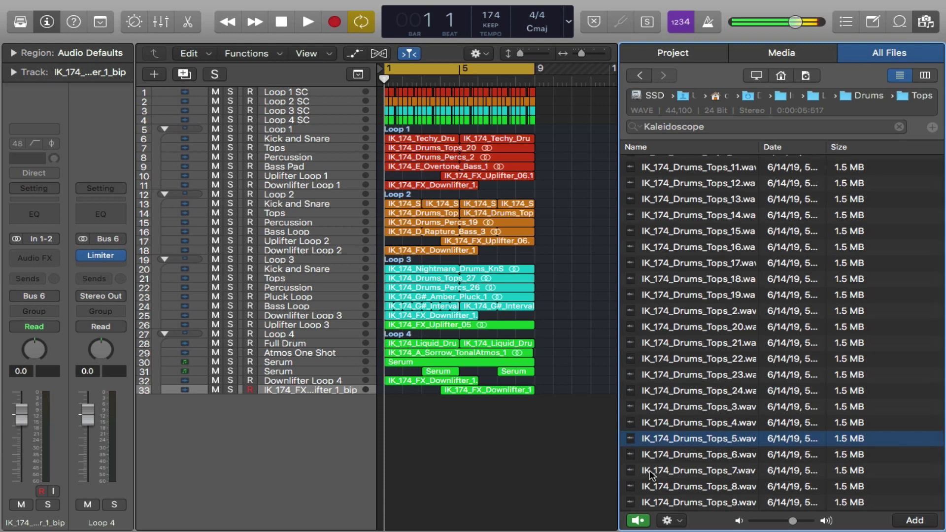
Open the Glitch Bytes folder within Loops > FX and audition IK_174_GlitchBytes_30 and IK_174_GlitchBytes_7.
left_click(638, 74)
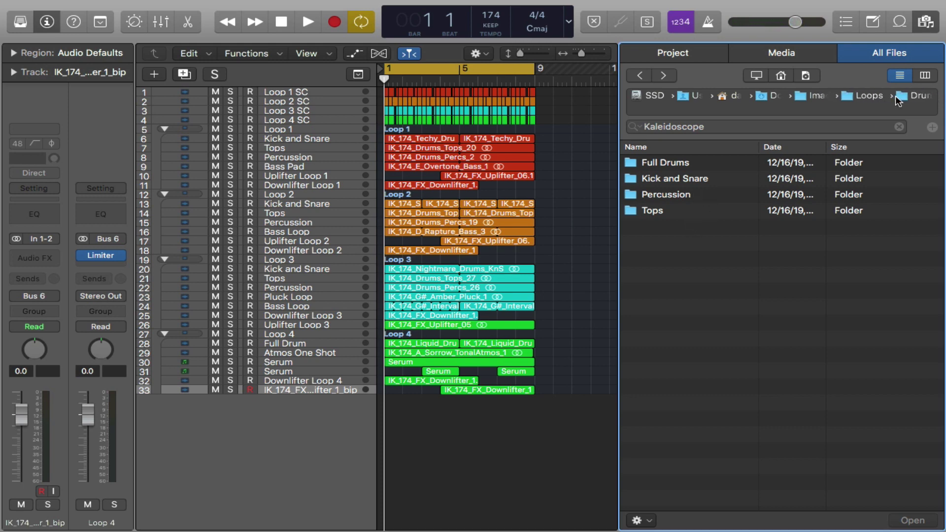
left_click(849, 94)
double_click(655, 193)
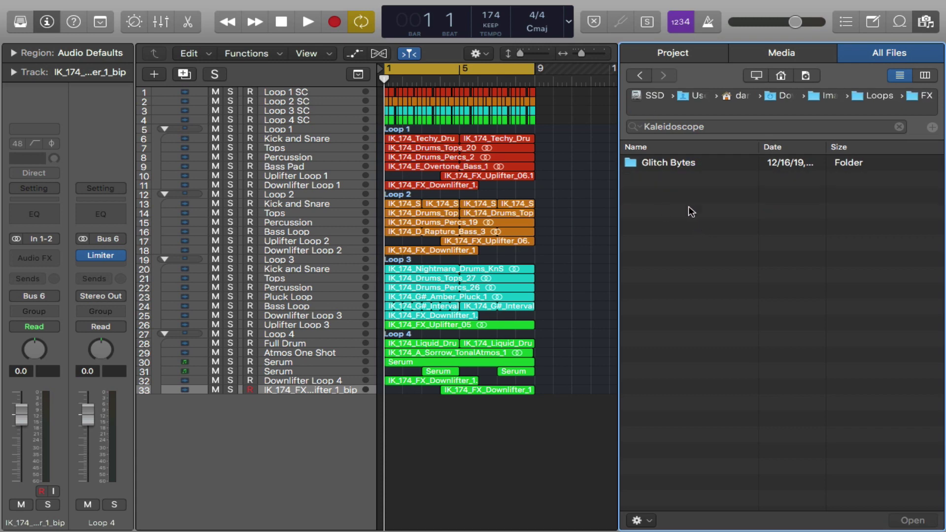
double_click(669, 162)
left_click(720, 405)
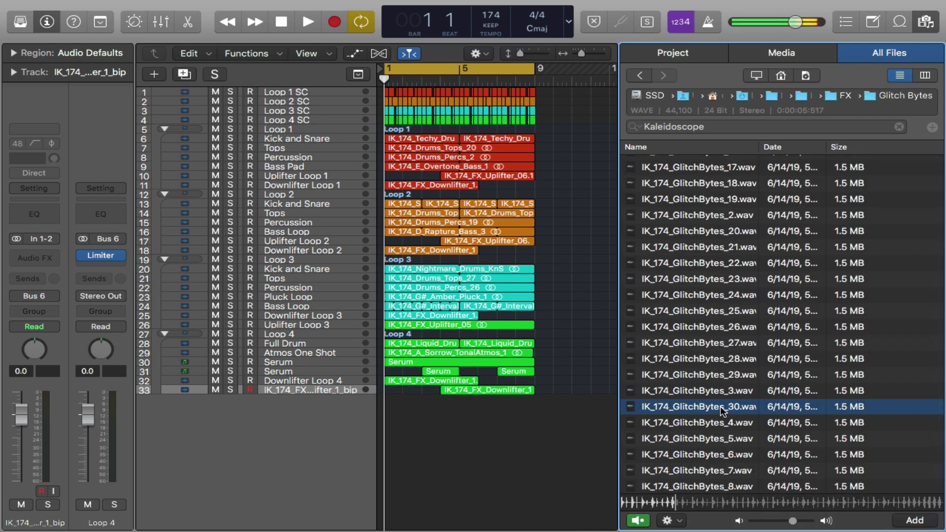
left_click(720, 406)
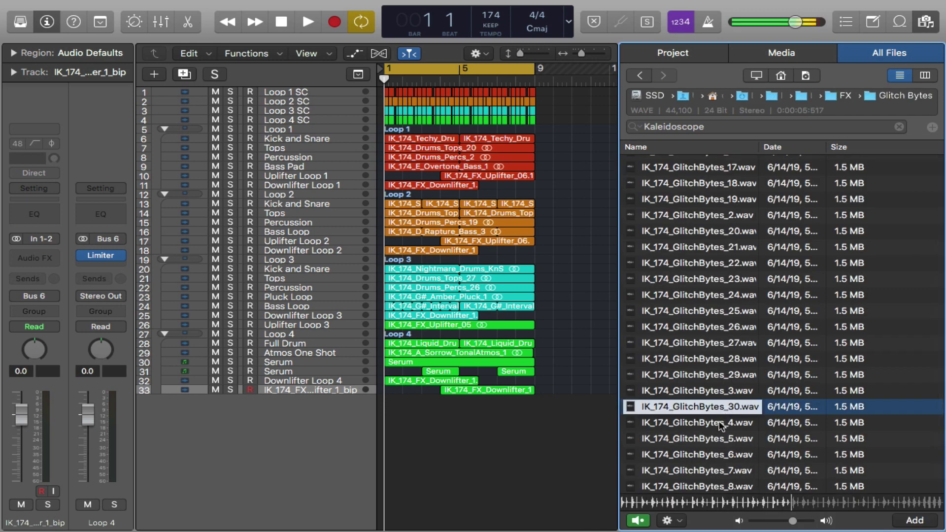
left_click(564, 457)
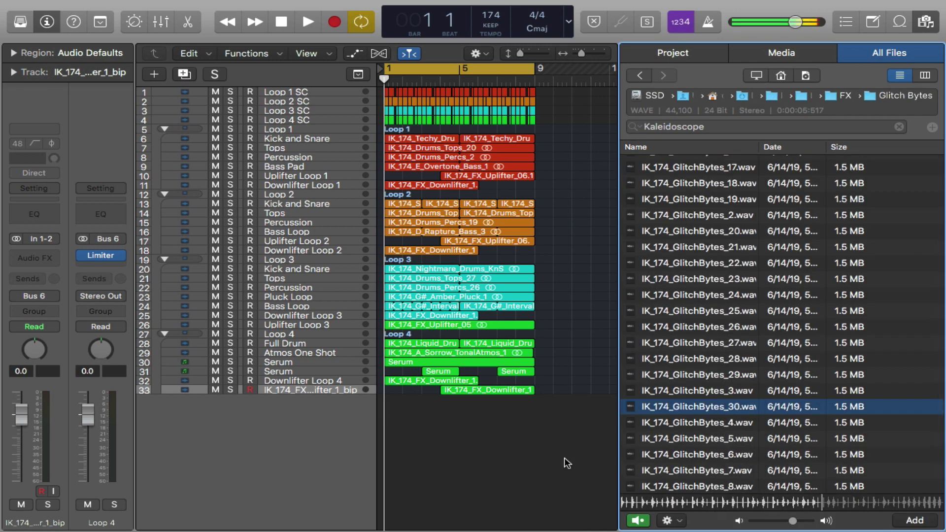
left_click(685, 471)
scroll(686, 463, "down", 1)
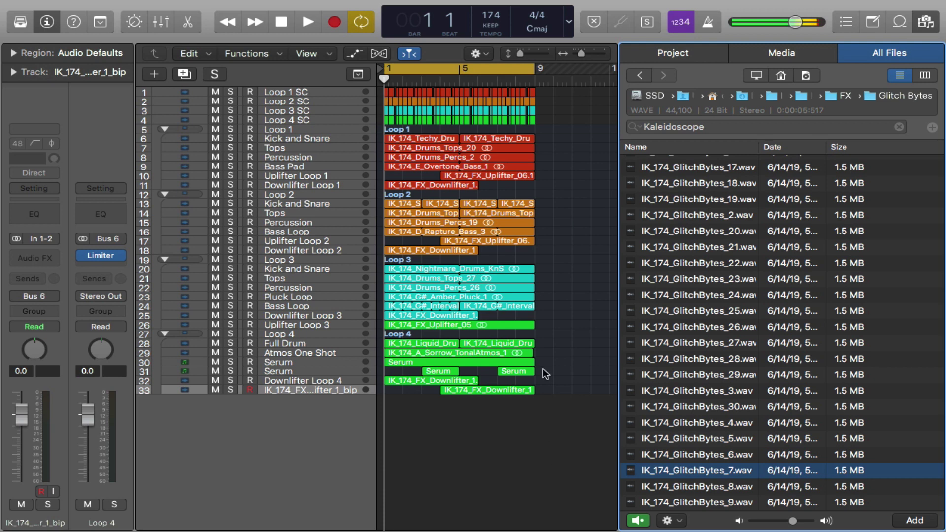
scroll(705, 210, "down", 2)
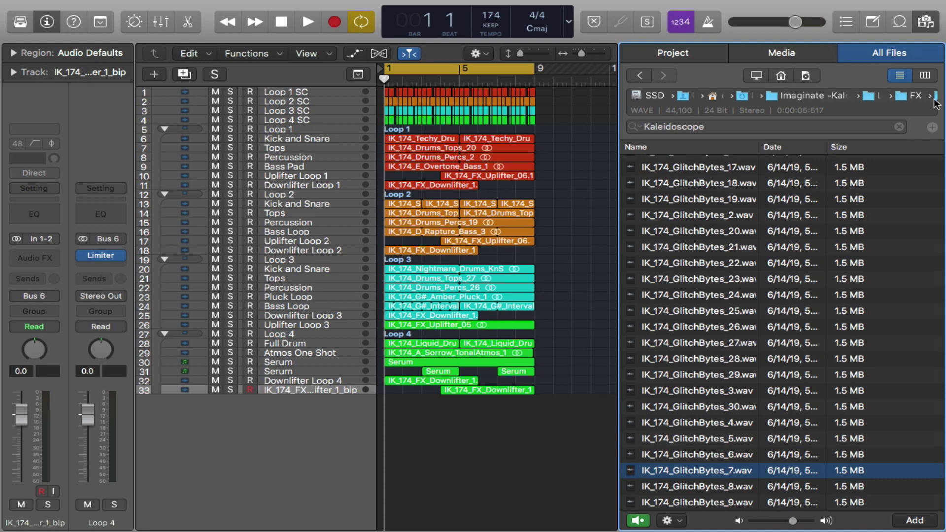
Open the Leads folder within Loops > Synths and audition the IK_174 F_Ghost, G_Nebula and G_Destiny lead synth loops.
left_click(810, 96)
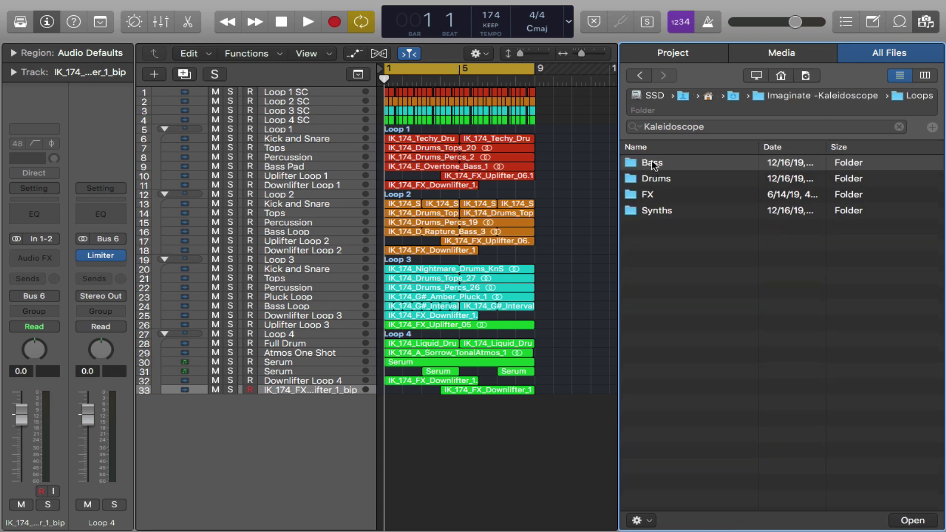
double_click(655, 205)
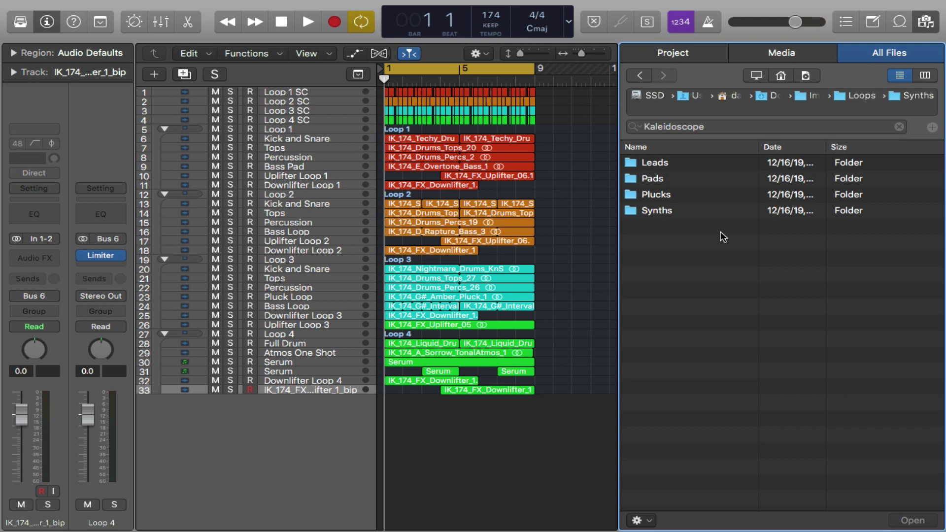
double_click(653, 162)
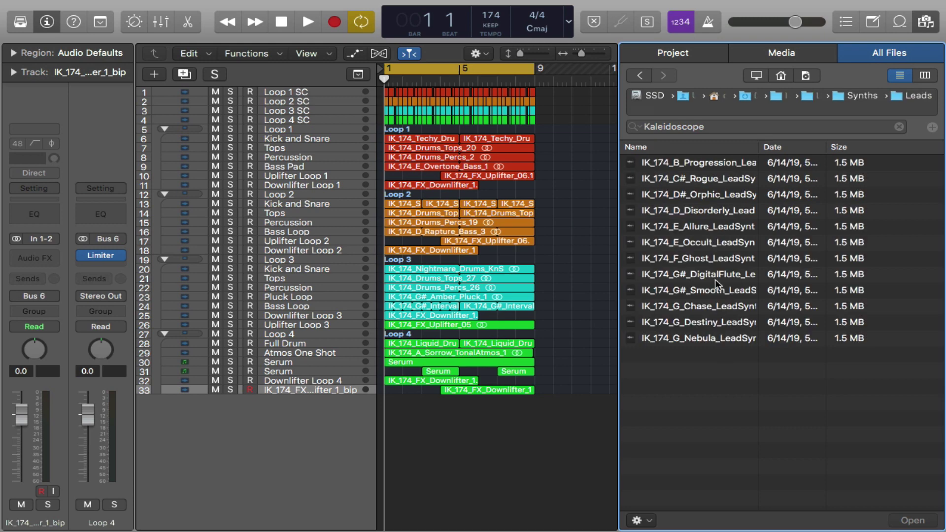
left_click(691, 258)
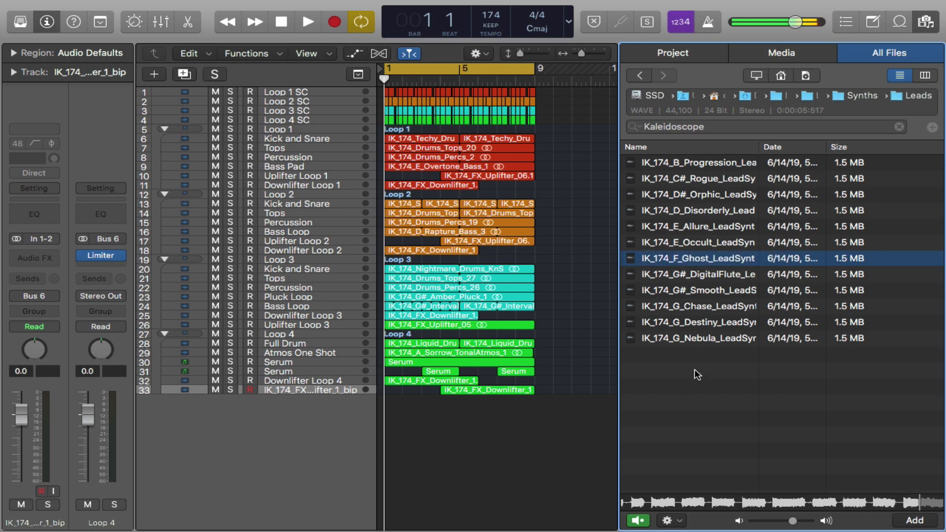
left_click(690, 338)
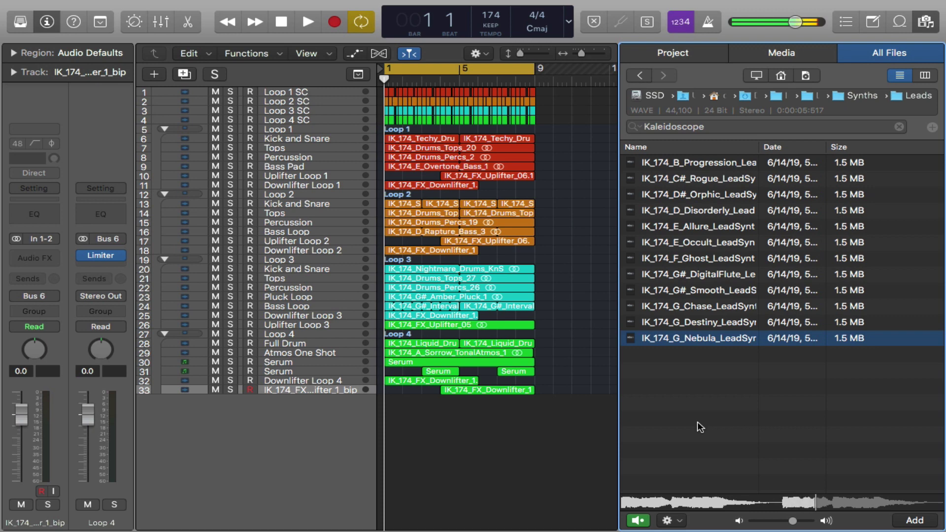
left_click(685, 323)
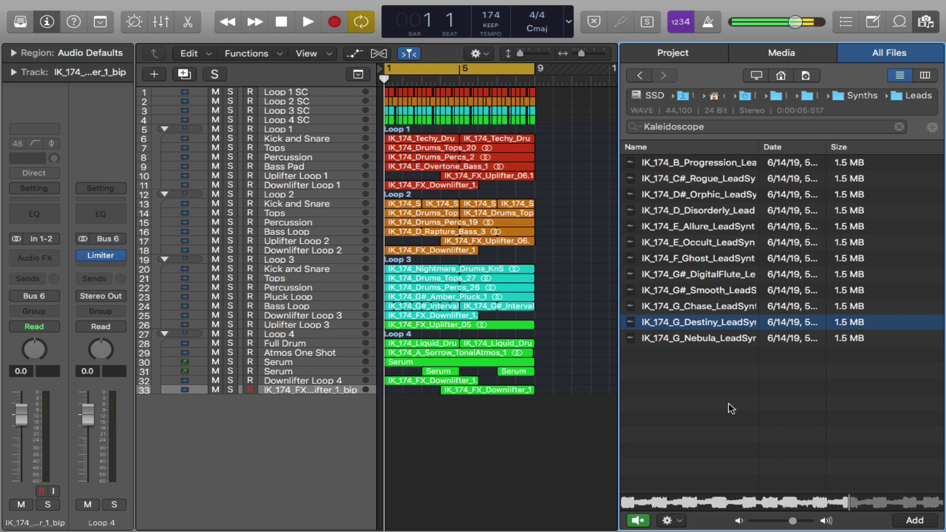
Open the Pads folder within Loops > Synths and audition the IK_174 C_Flurry, F#_Restore, G#_Iridescence and D_Escapism pads.
left_click(639, 76)
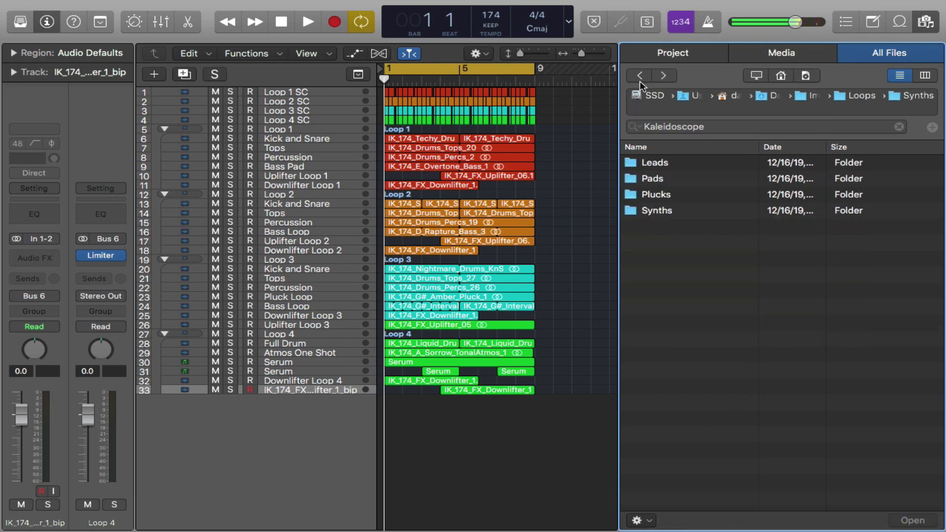
double_click(652, 180)
left_click(661, 244)
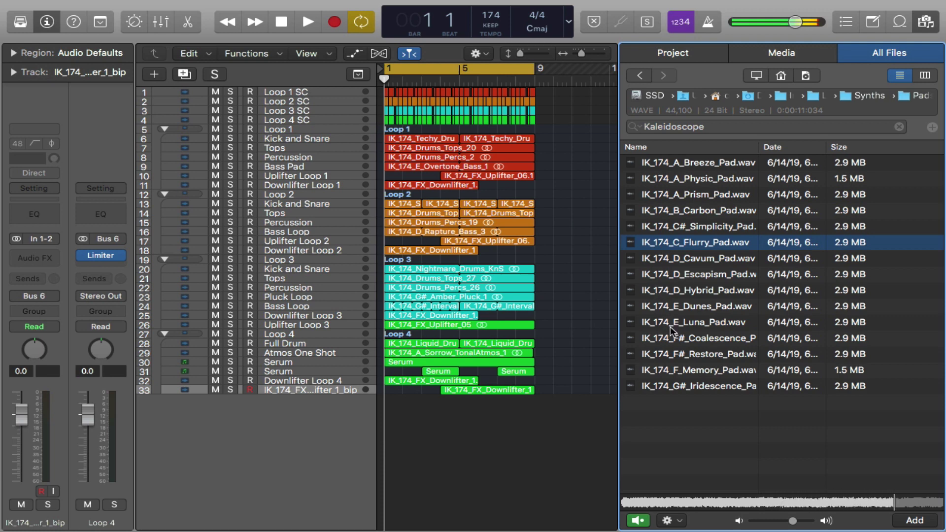
left_click(675, 353)
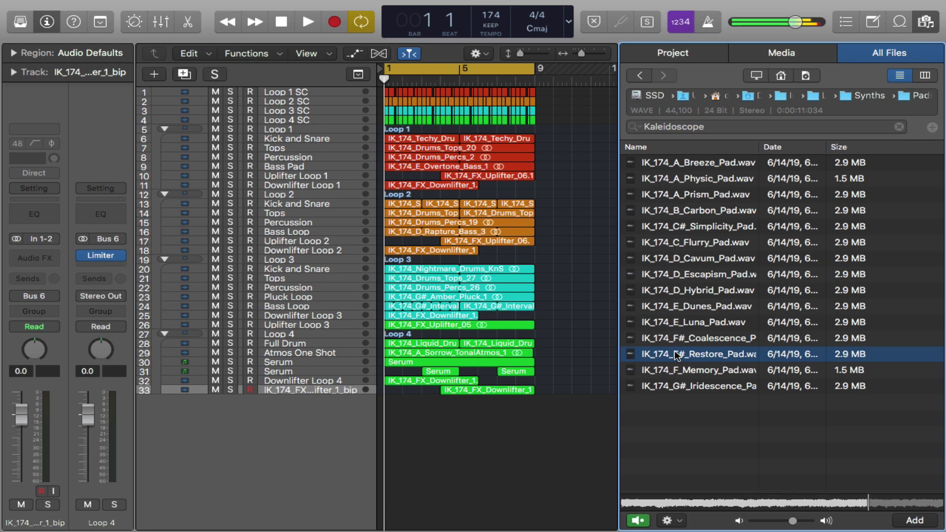
left_click(679, 386)
left_click(695, 273)
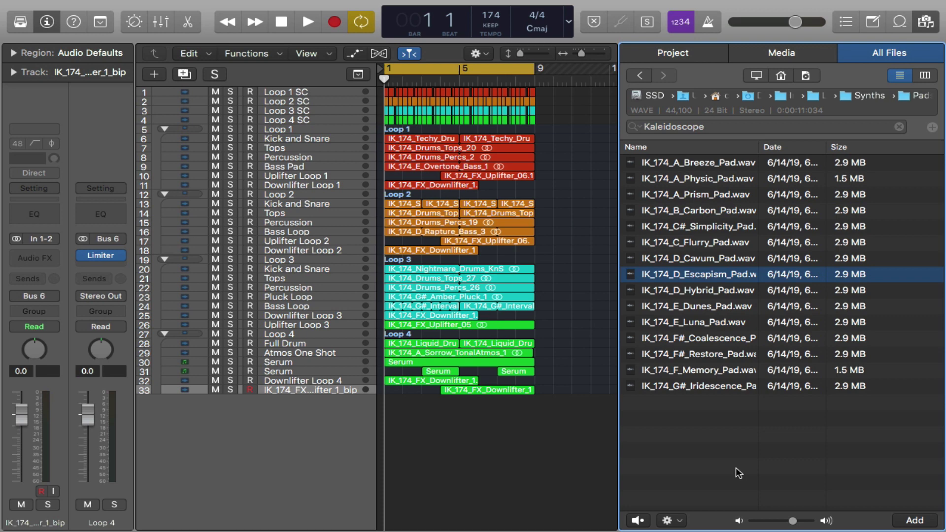
Open the Plucks folder within Loops > Synths and audition the IK_174 D_Constellation, G#_Droplet, C_Larimar and B_Icicles plucks.
left_click(640, 75)
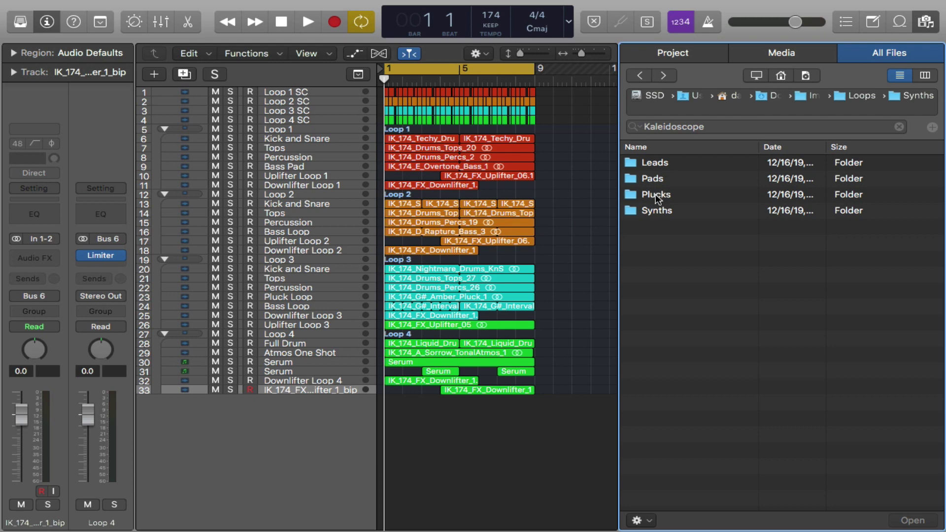
double_click(655, 194)
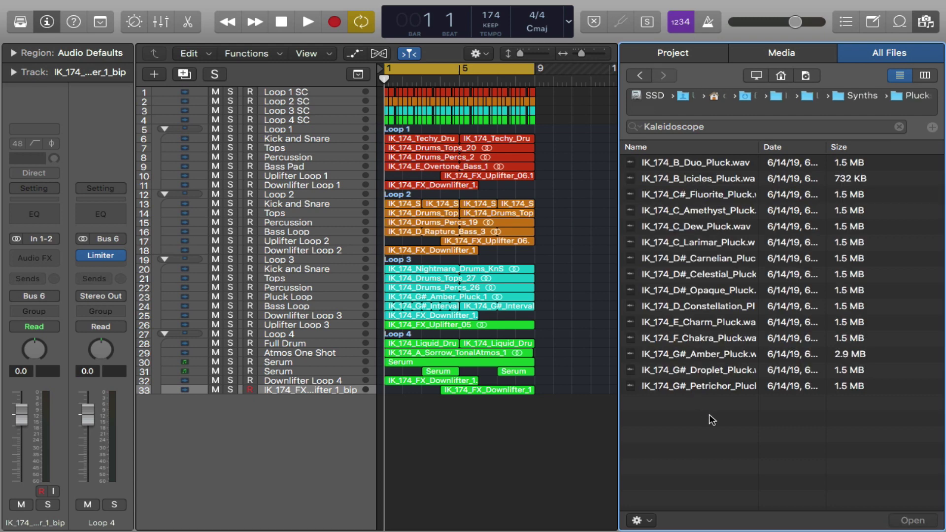
left_click(696, 311)
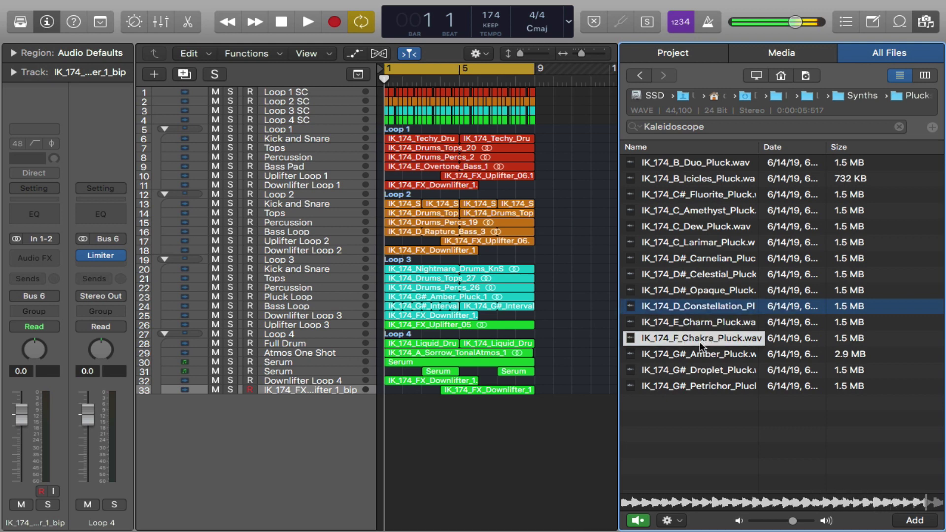
left_click(690, 370)
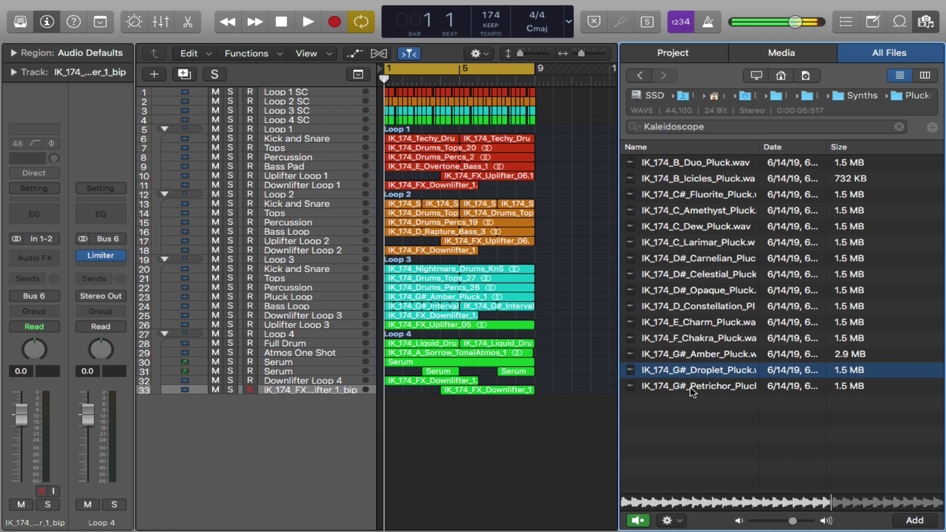
left_click(703, 243)
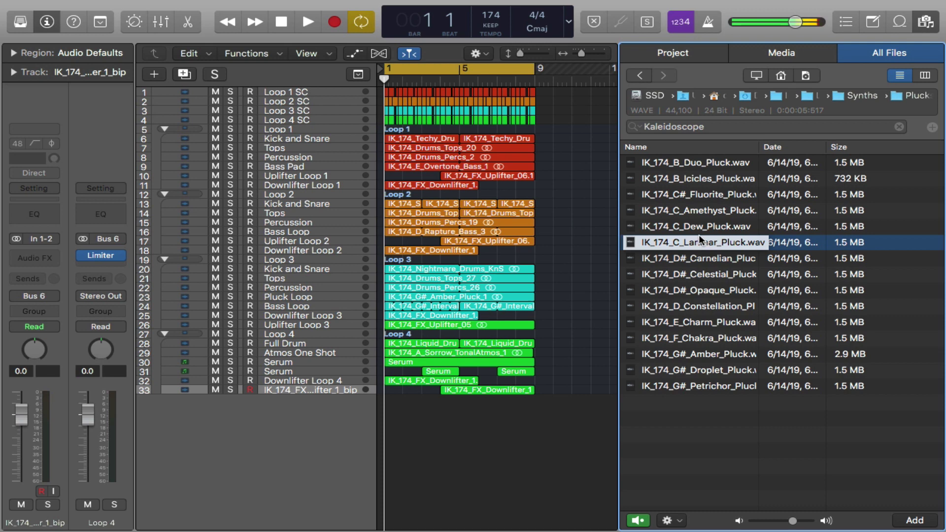
left_click(707, 179)
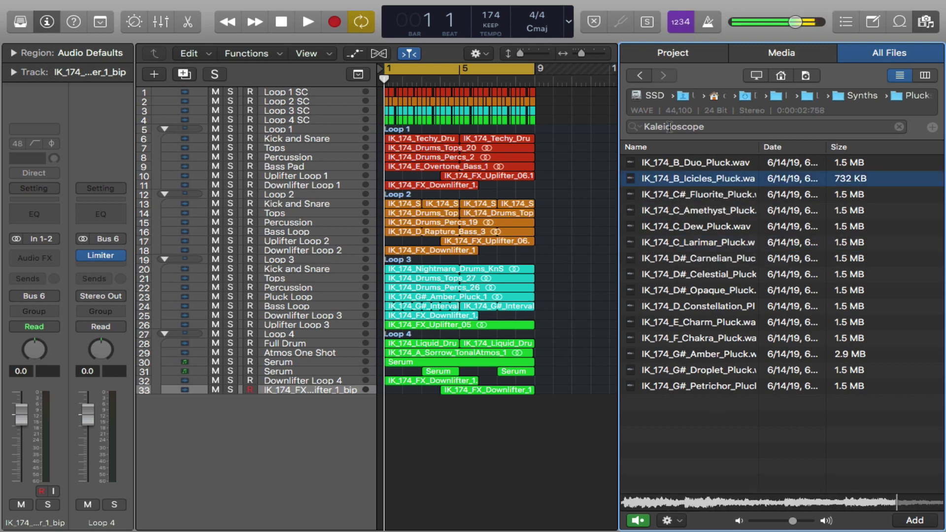
Open the Synths subfolder within Loops > Synths and audition the IK_174 A#_Iridium, G#_Charmer, F_Melange and D_Dirty5ths synth loops.
key("super+Up")
double_click(655, 208)
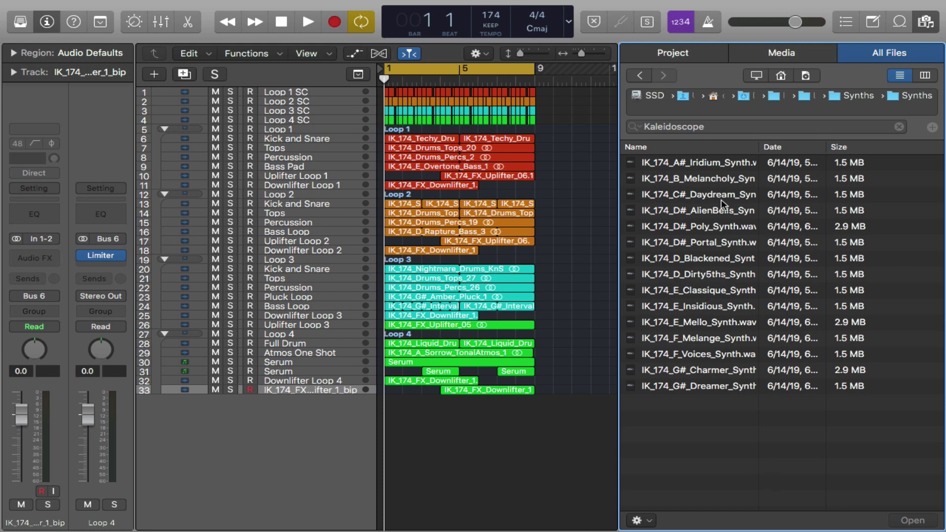
left_click(697, 167)
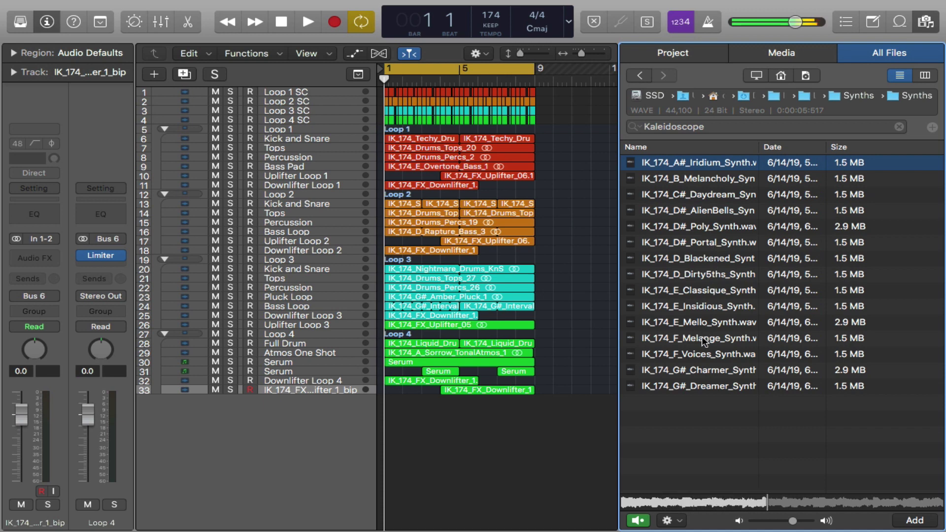
left_click(698, 369)
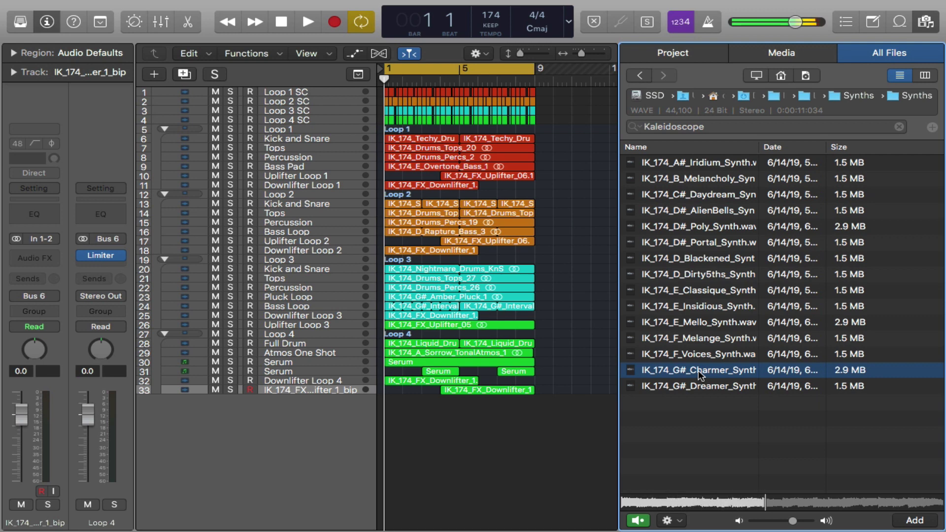
left_click(696, 342)
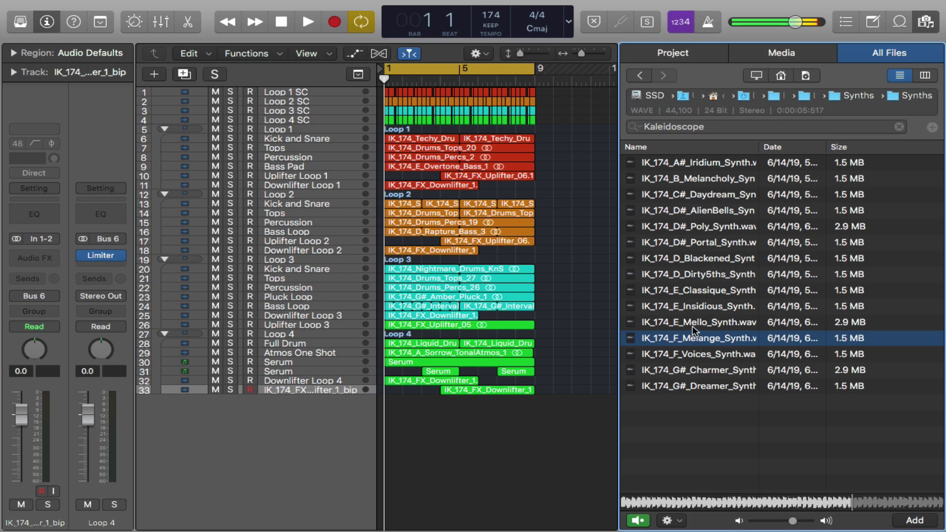
left_click(717, 274)
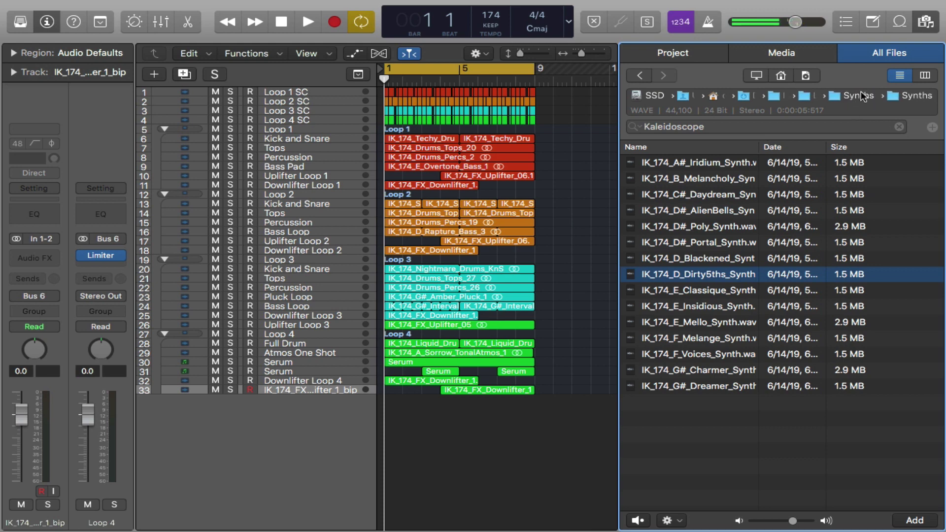
Return to the Imaginate -Kaleidoscope folder and open Bonus > MIDI > Synth to view its subfolders.
left_click(860, 94)
left_click(817, 97)
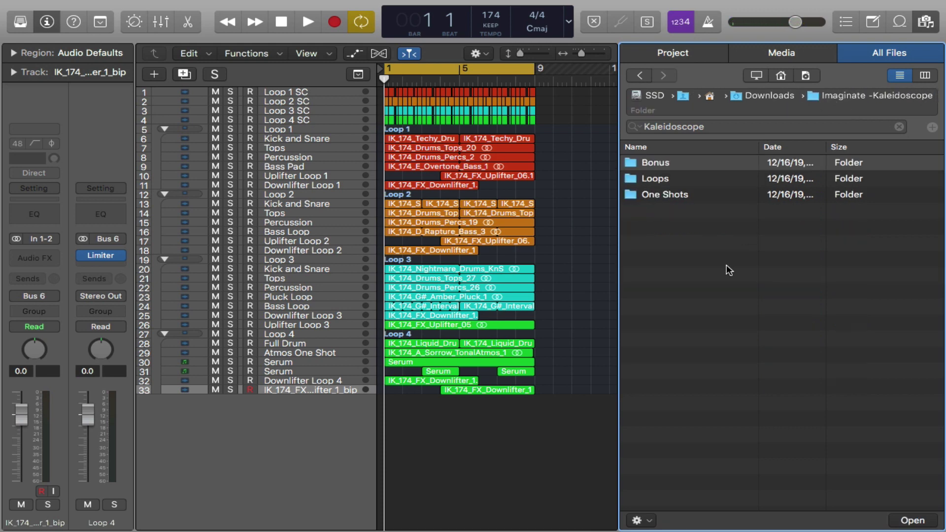
double_click(664, 158)
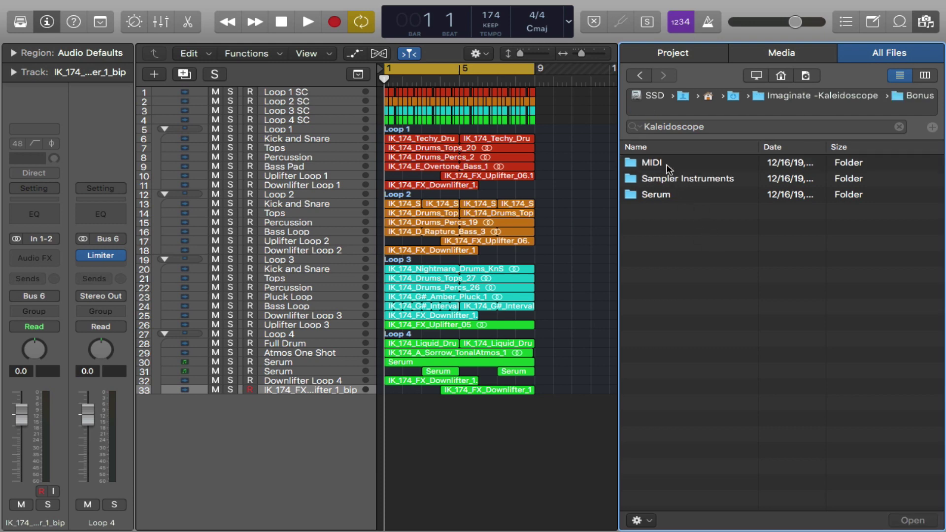
double_click(666, 164)
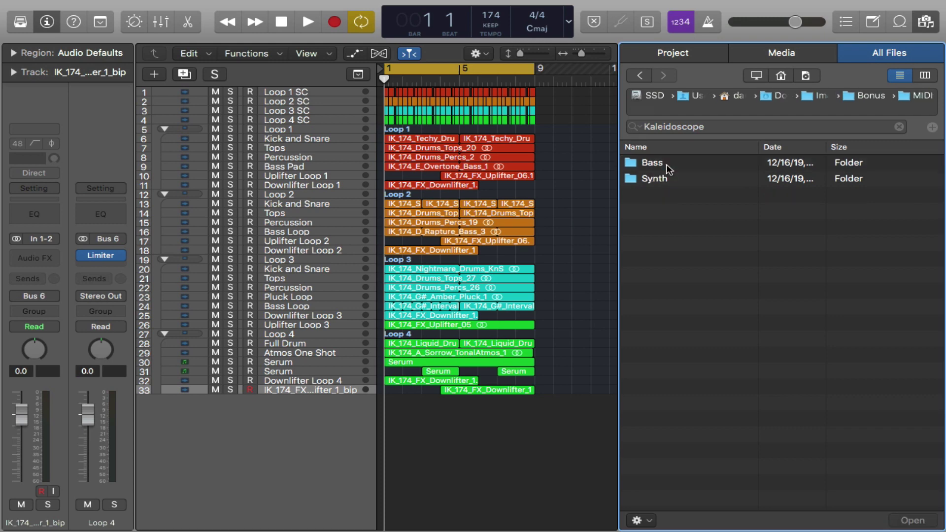
left_click(651, 179)
double_click(651, 179)
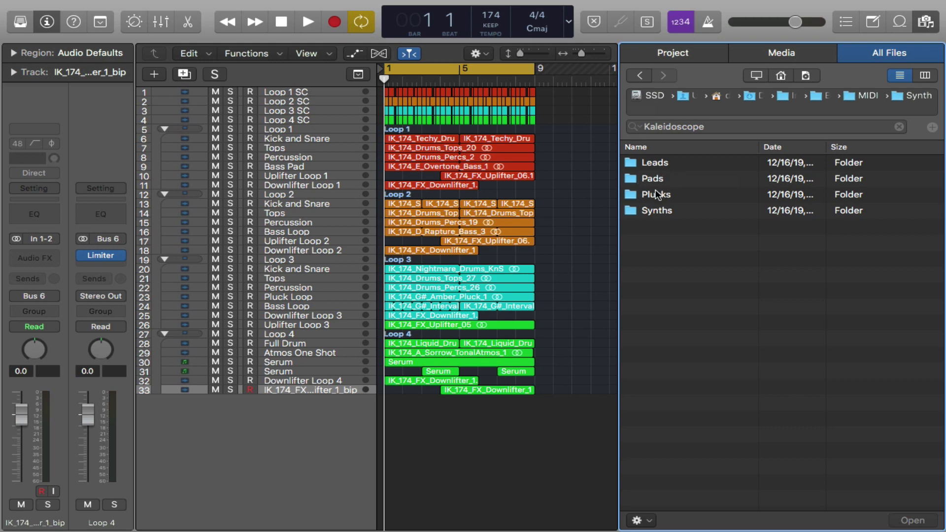
View the contents of the Sampler Instruments folder within Bonus and return to the Bonus folder.
double_click(641, 73)
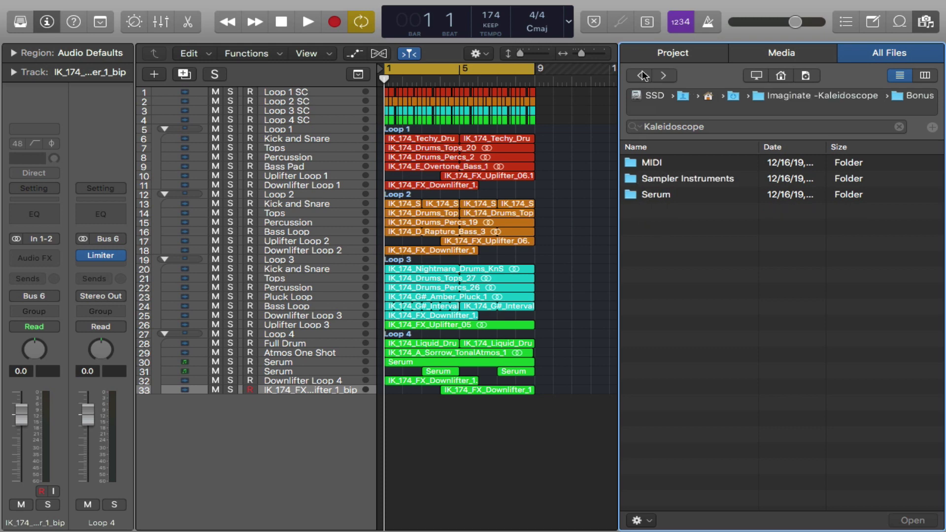
double_click(660, 180)
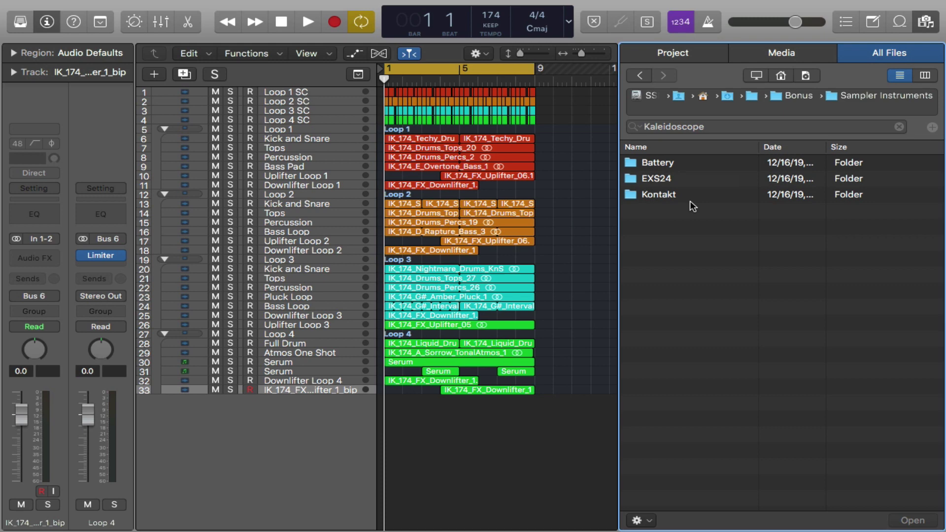
left_click(640, 75)
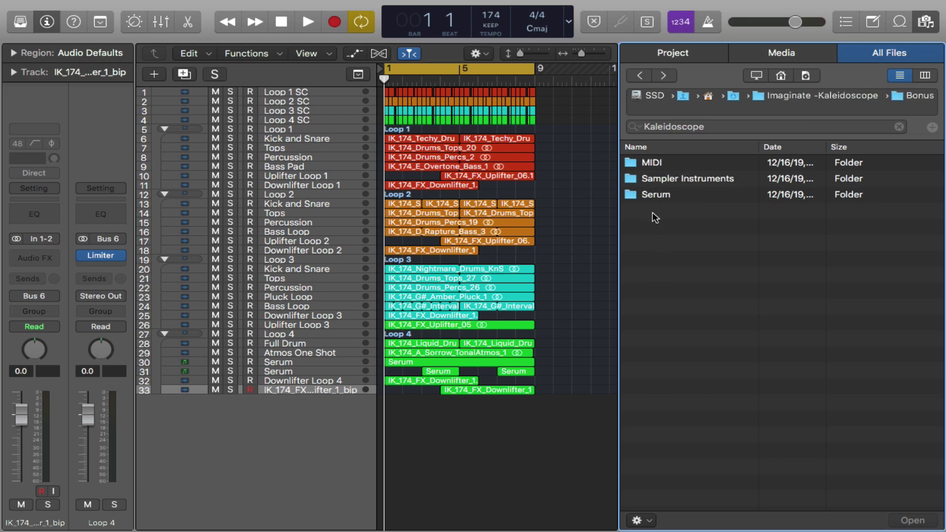
Open Bonus > Serum > Presets to view its preset categories and return to the Serum folder.
double_click(653, 195)
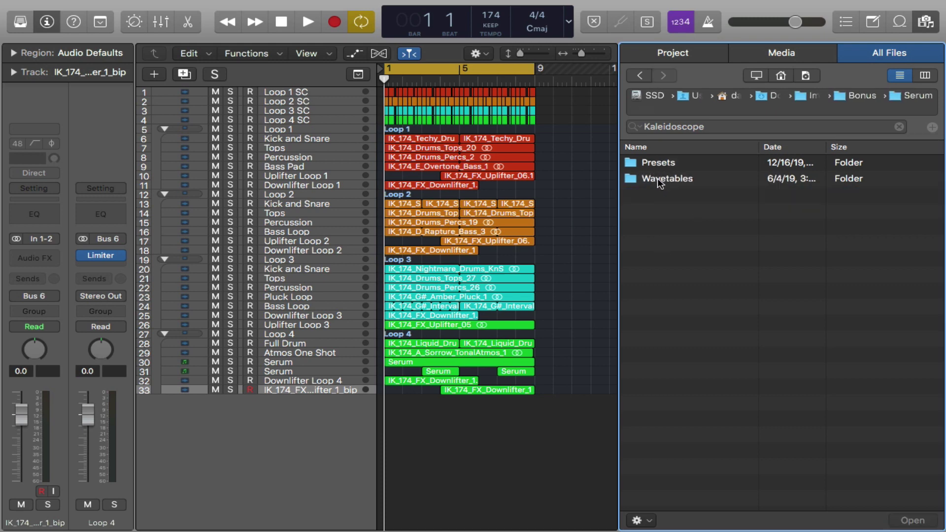
double_click(654, 161)
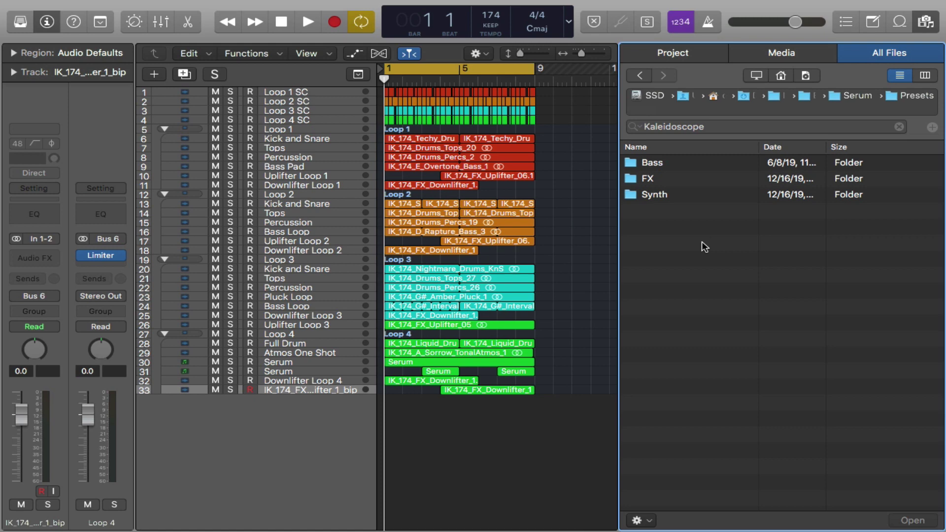
key("super+bracketleft")
Open the Wavetables folder within Serum, look through the whole file list and audition 10.wav.
double_click(657, 179)
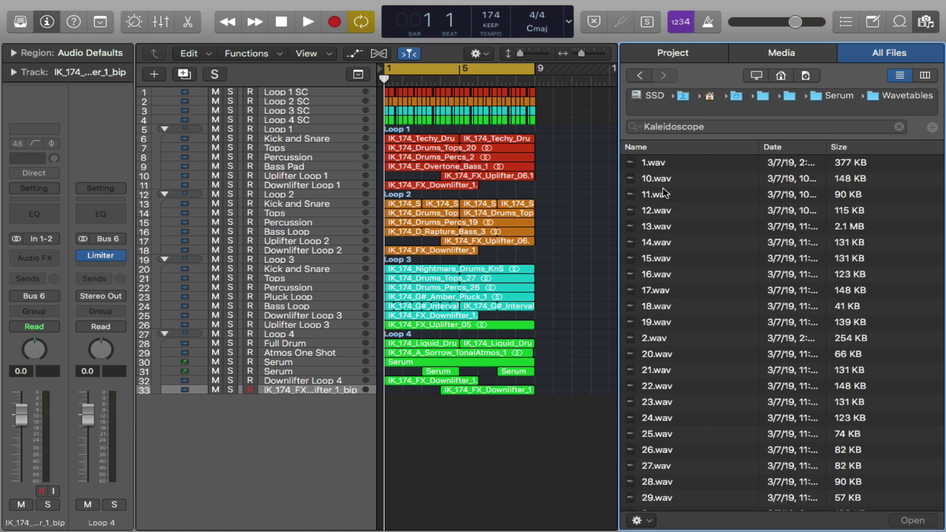
scroll(694, 186, "down", 10)
scroll(695, 187, "up", 4)
scroll(695, 187, "down", 4)
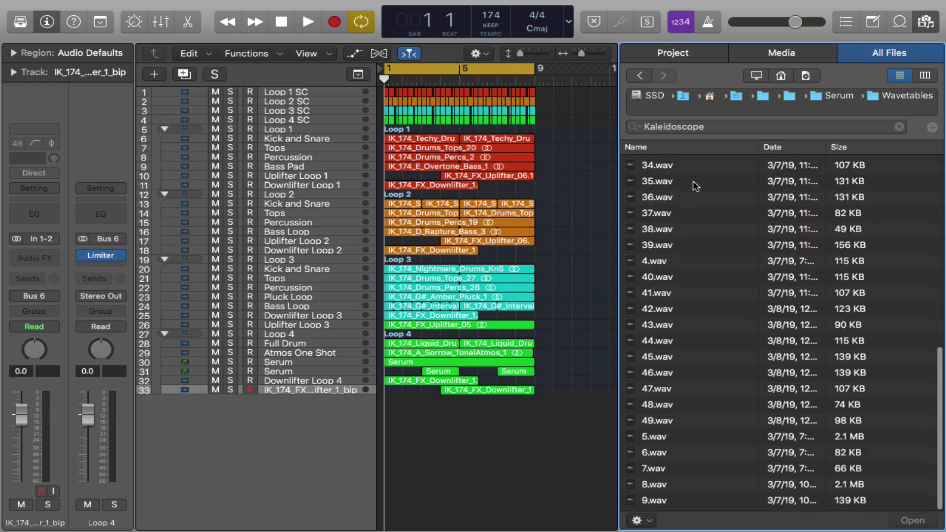
scroll(694, 185, "up", 10)
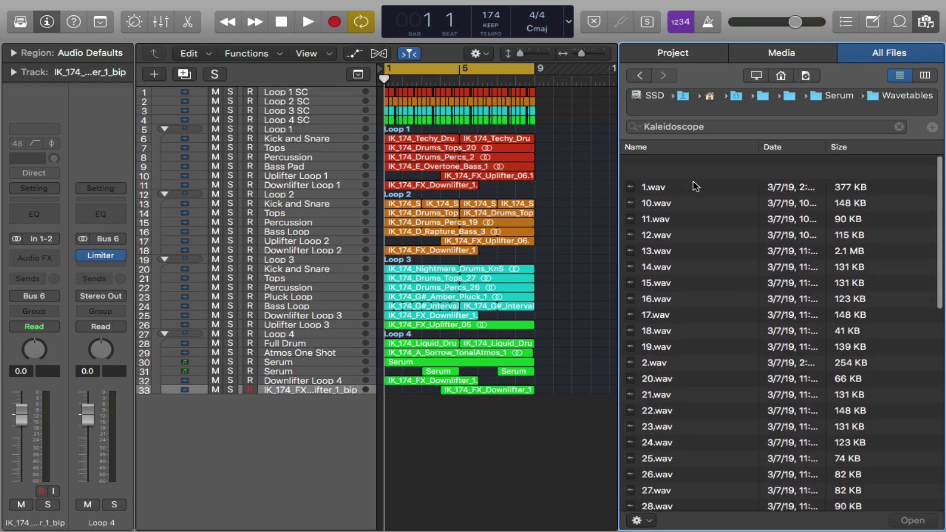
left_click(692, 180)
scroll(696, 216, "down", 10)
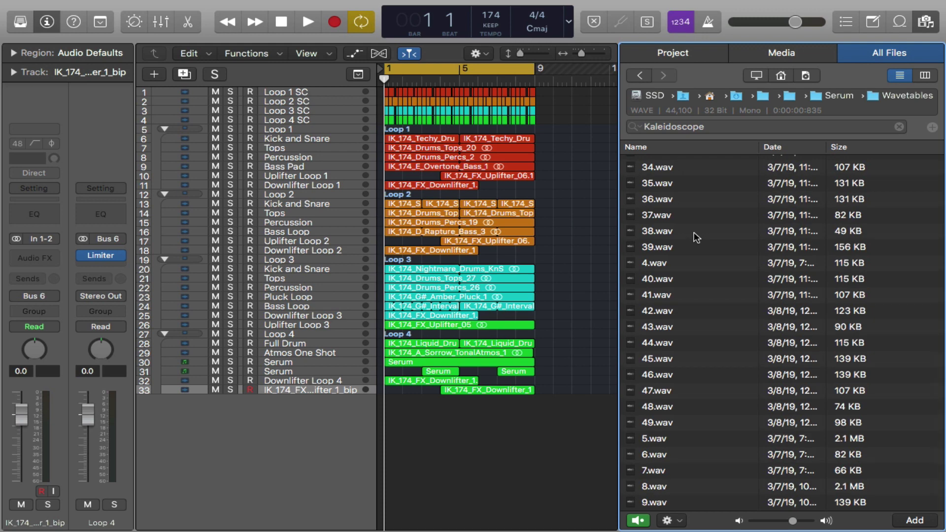
Return to the Bonus folder and hide the file browser to widen the tracks area.
left_click(640, 74)
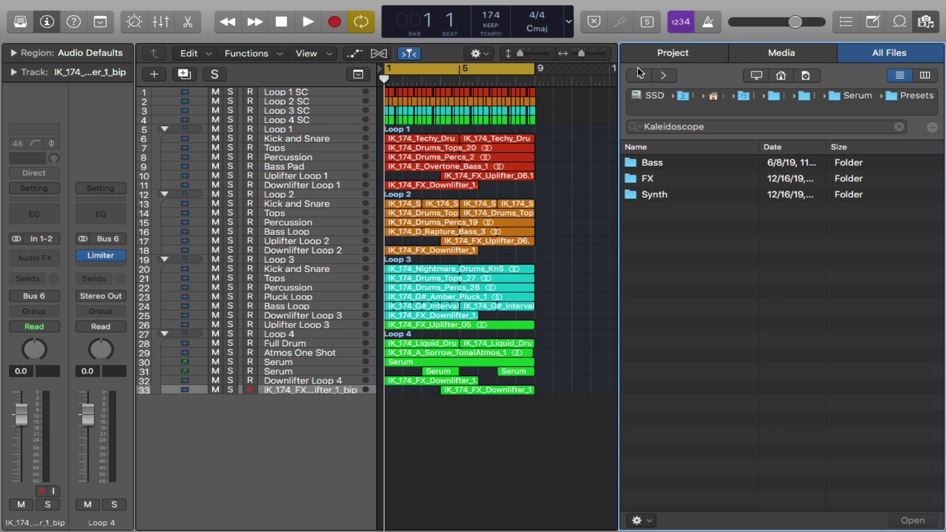
left_click(648, 77)
left_click(648, 78)
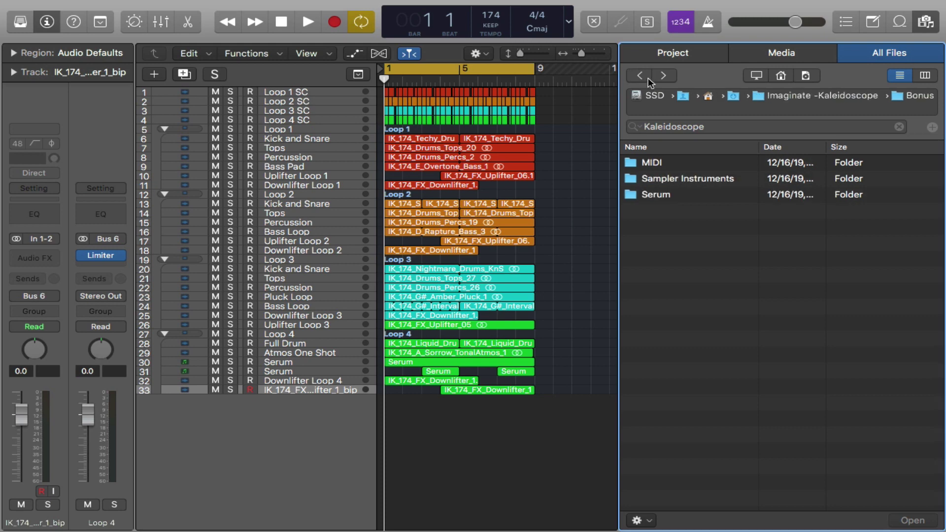
key("f")
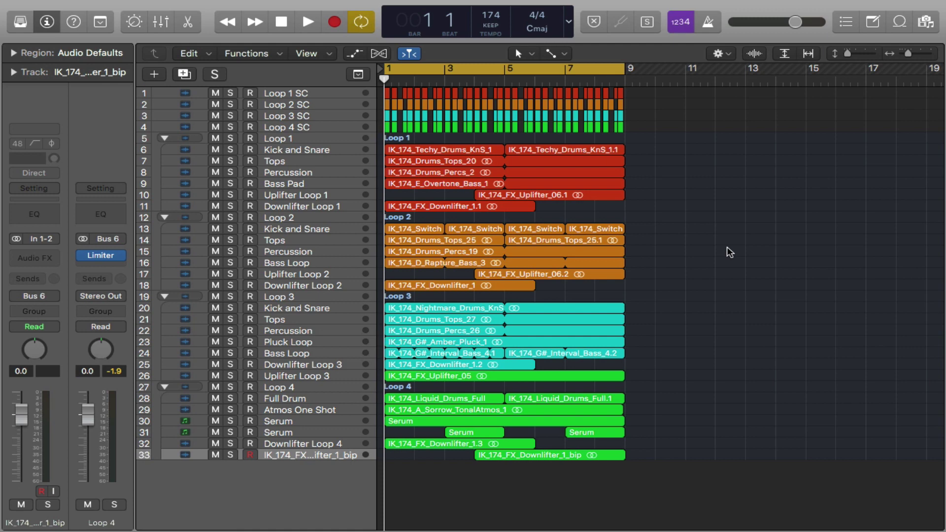
Mute every track in the Loop 2, Loop 3 and Loop 4 stacks, and play the Loop 1 stack soloed.
left_click_drag(215, 217, 215, 456)
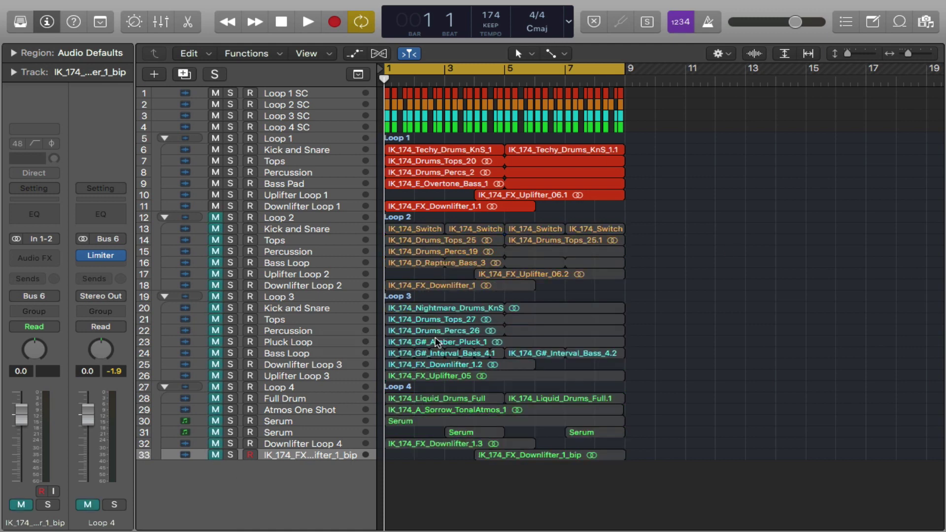
left_click(279, 140)
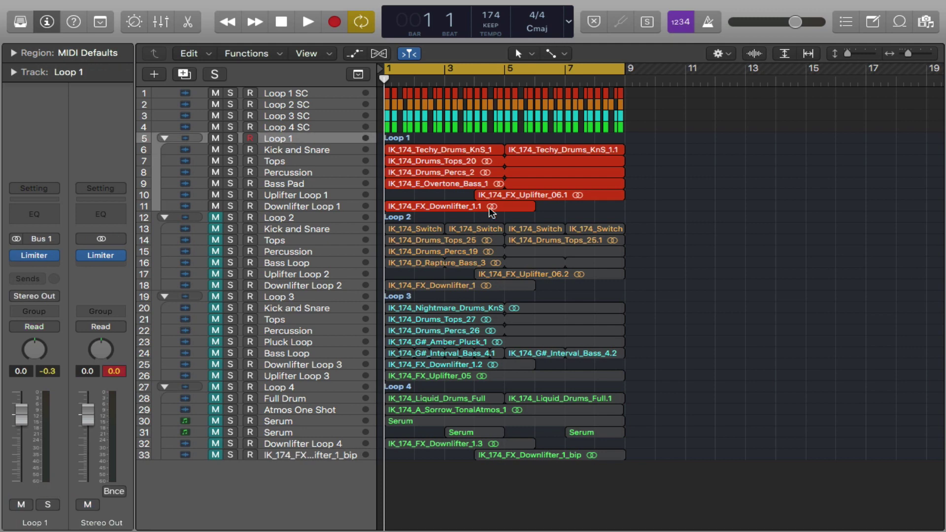
key("s")
key("space")
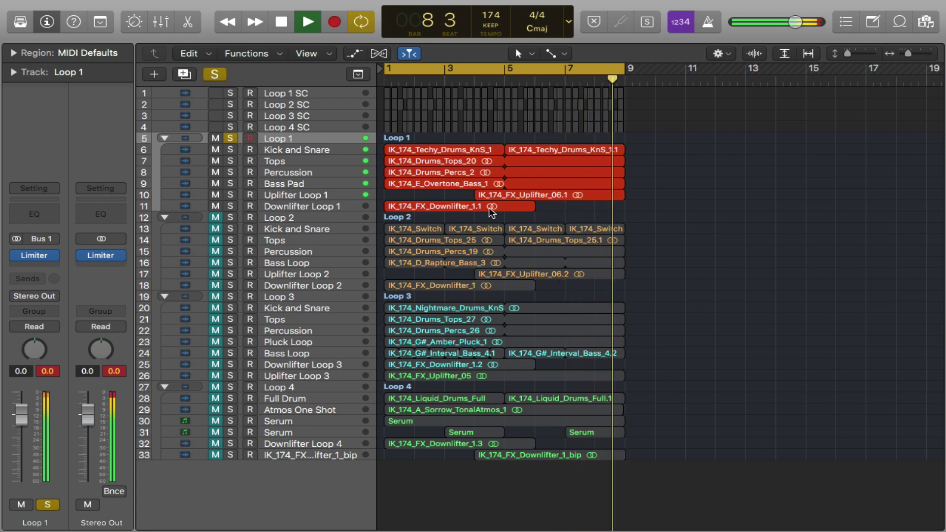
key("s")
key("space")
Solo the Kick and Snare track of Loop 1 and play it back.
left_click(330, 149)
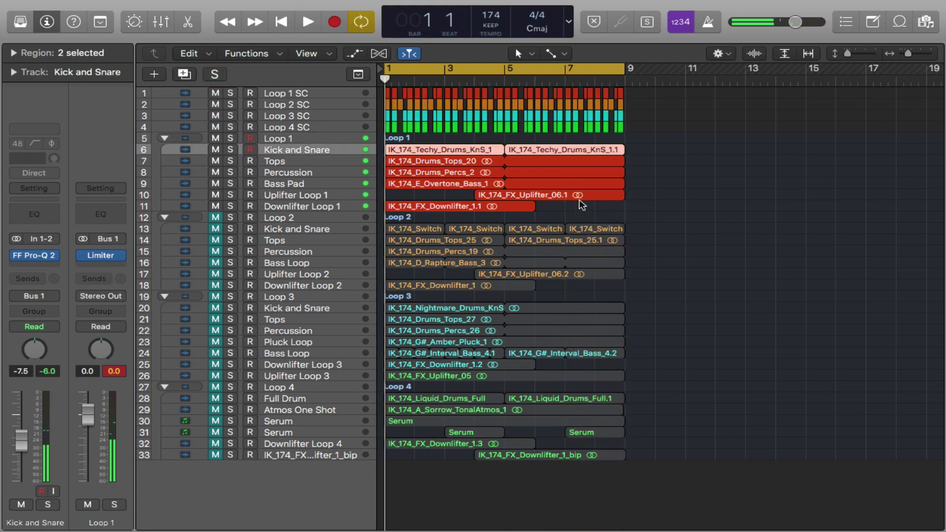
key("s")
key("space")
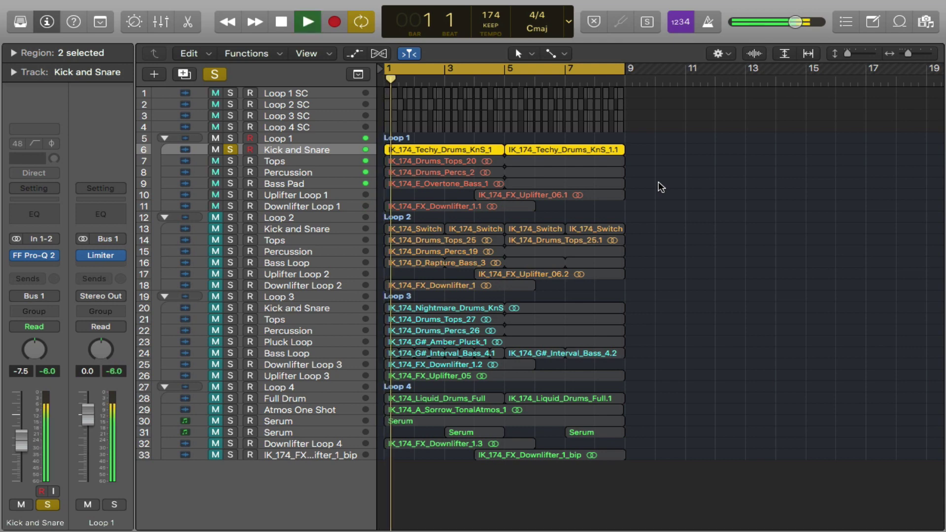
key("space")
Add Loop 1's Tops and Percussion tracks to the solo one after another and play them with the kick and snare.
left_click(306, 159)
key("s")
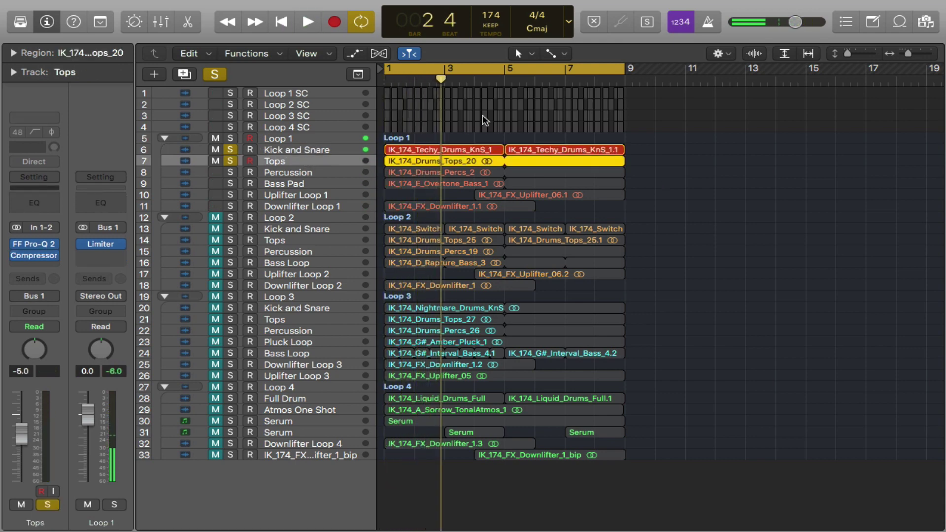
key("space")
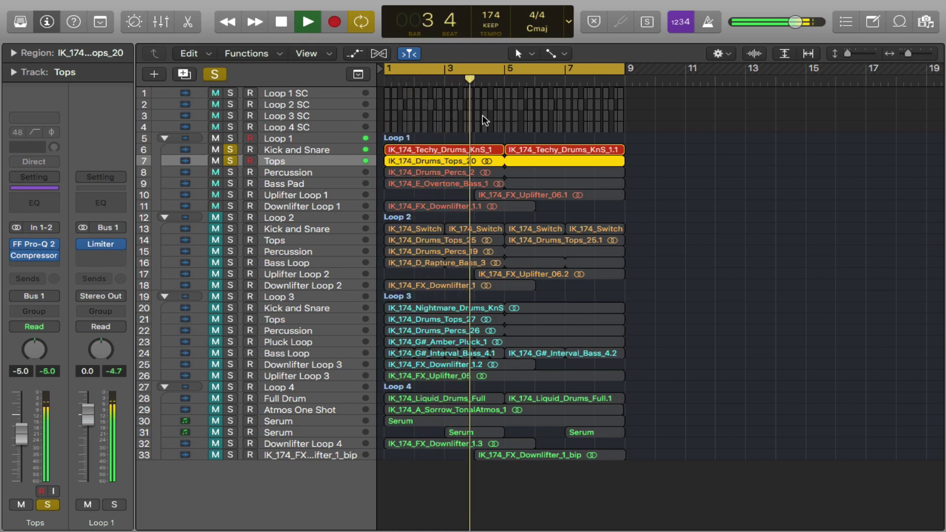
left_click(229, 170)
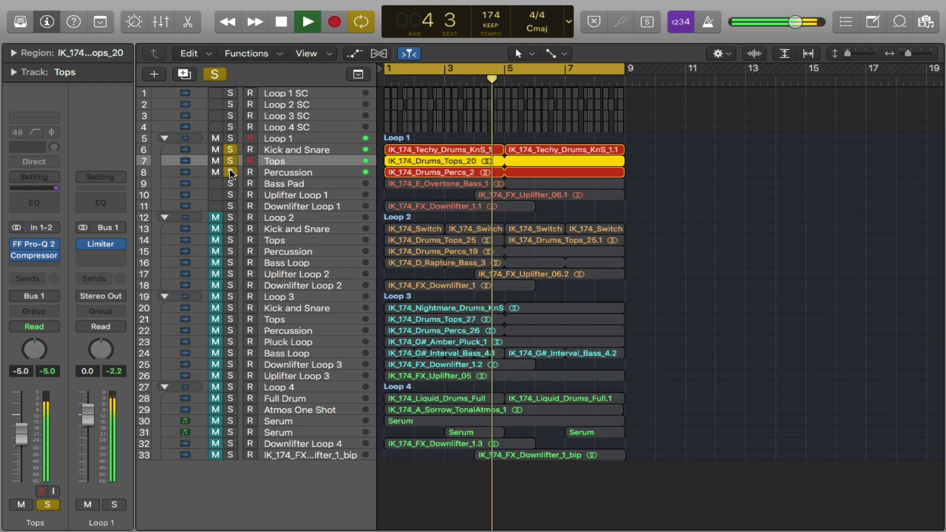
key("space")
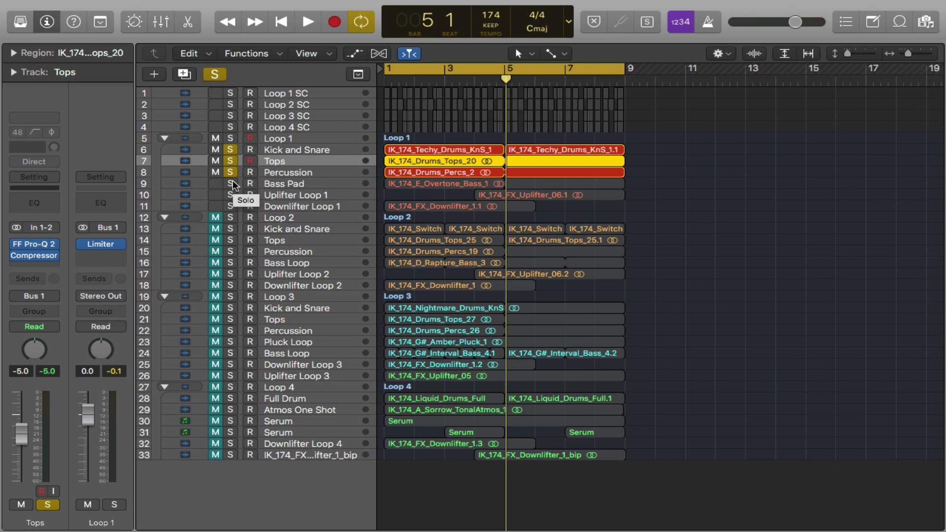
Solo Loop 1's Bass Pad track as well and play it together with the drums.
left_click(231, 184)
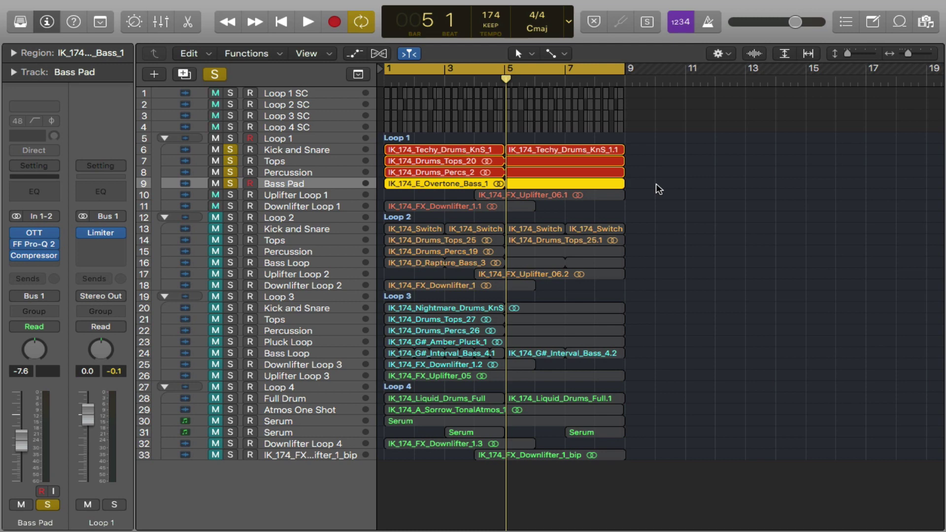
key("space")
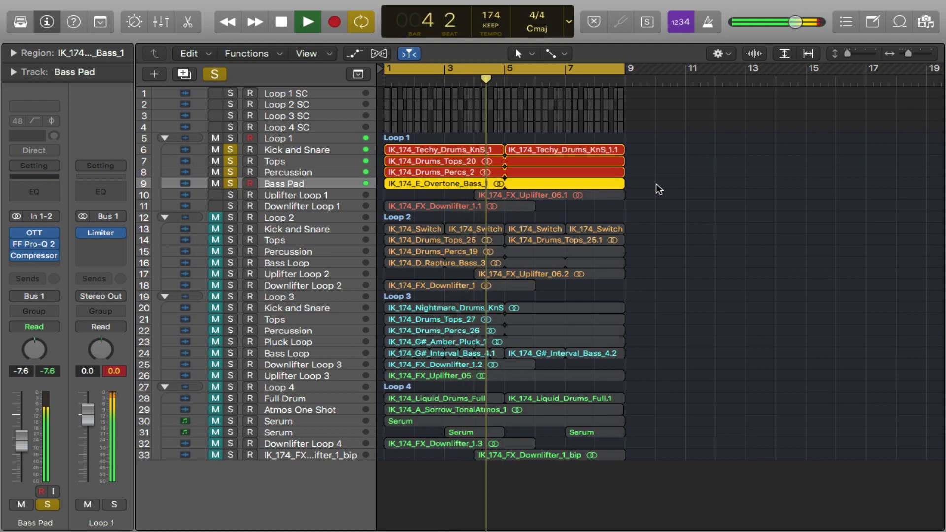
key("space")
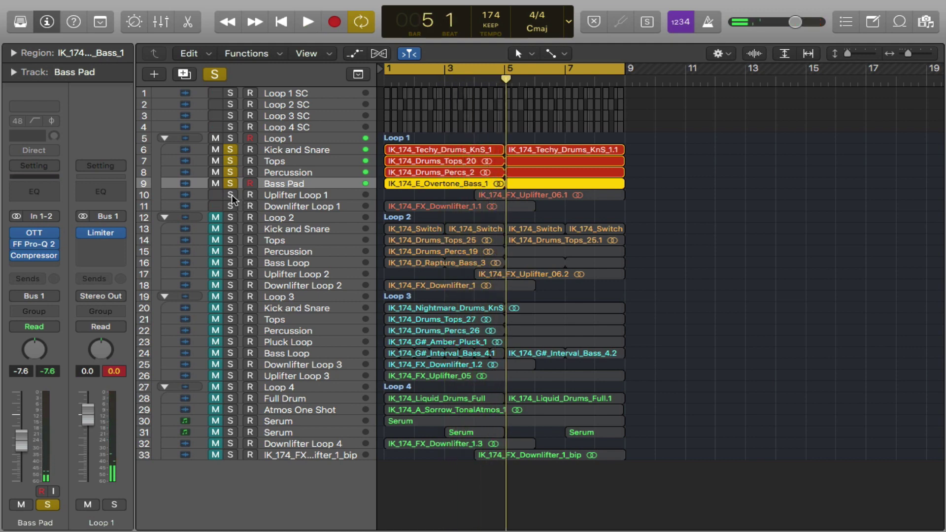
Add the Downlifter Loop 1 track to the soloed tracks and play the combination.
left_click(230, 206)
key("space")
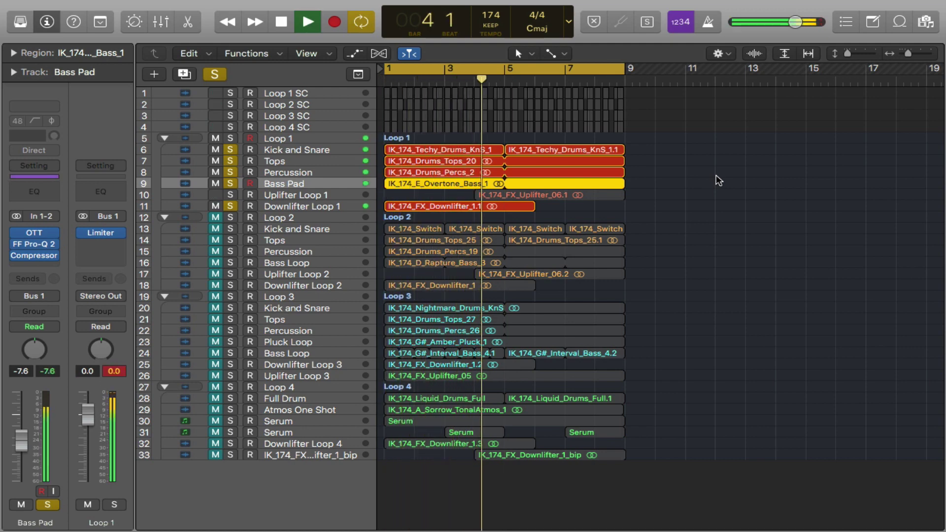
key("space")
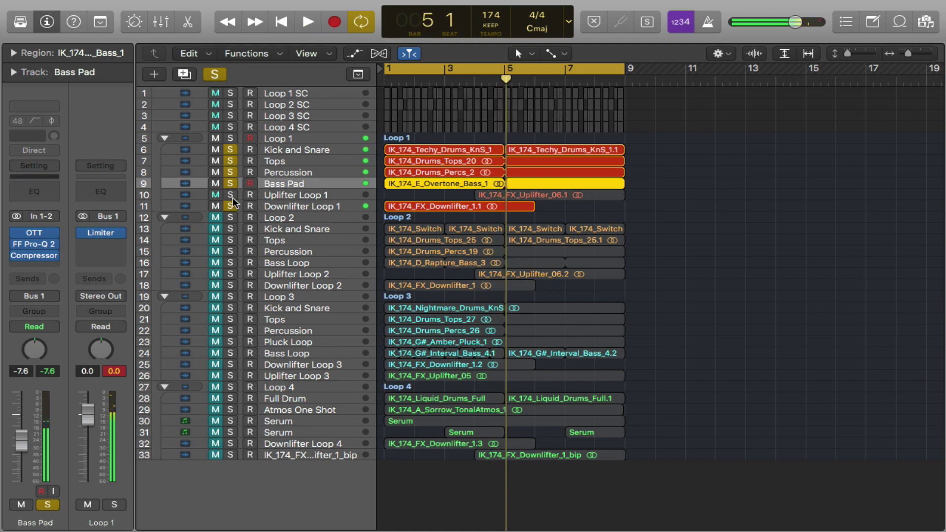
Add the Uplifter Loop 1 track to the soloed tracks and play the combination.
left_click(231, 195)
key("space")
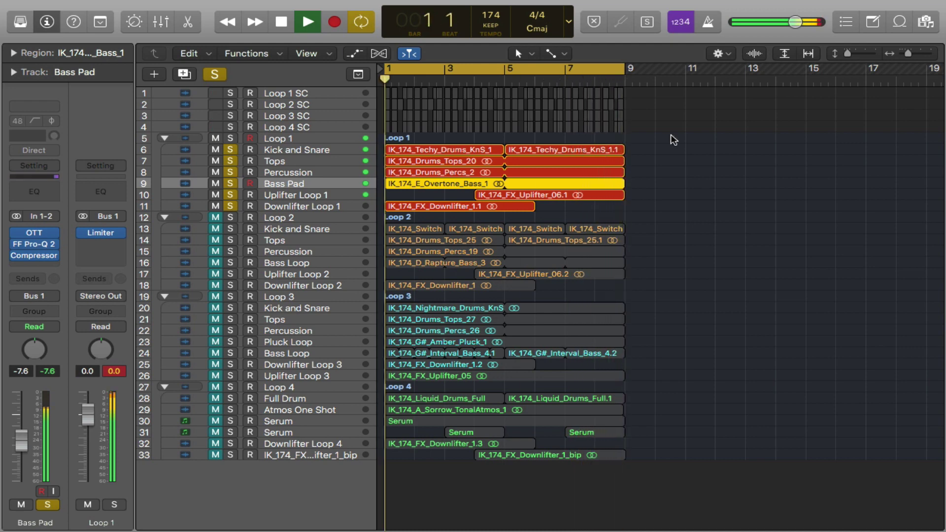
key("space")
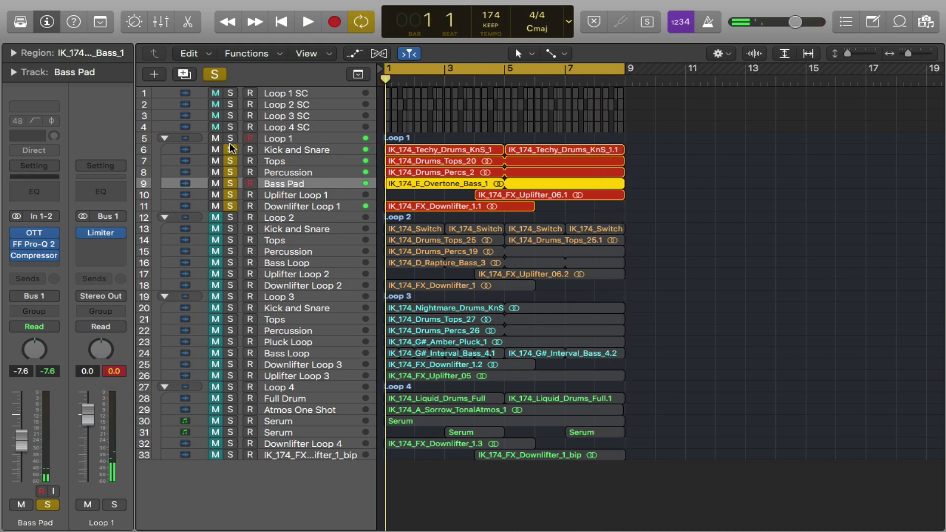
Turn off solo on all Loop 1 tracks and look over the sidechain regions on the Loop 1 SC to Loop 4 SC tracks.
left_click_drag(229, 148, 229, 205)
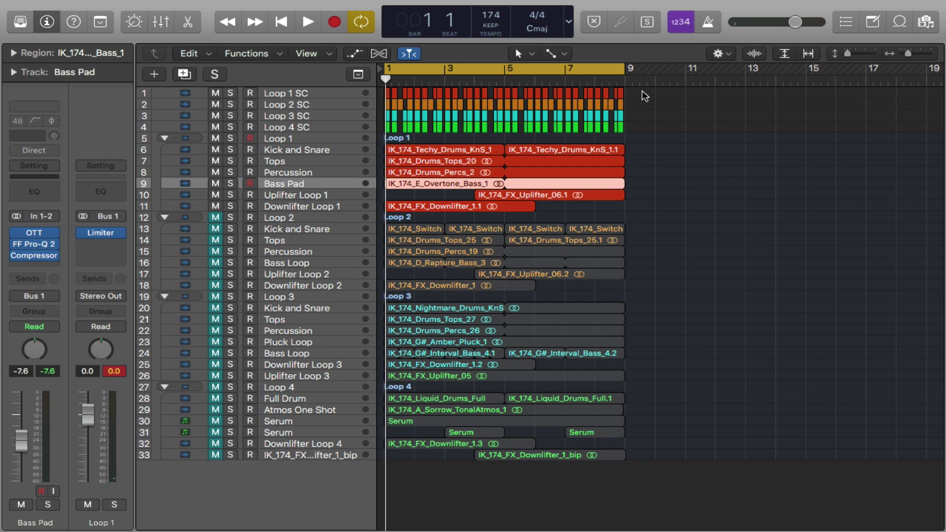
left_click_drag(643, 93, 453, 118)
left_click(617, 123)
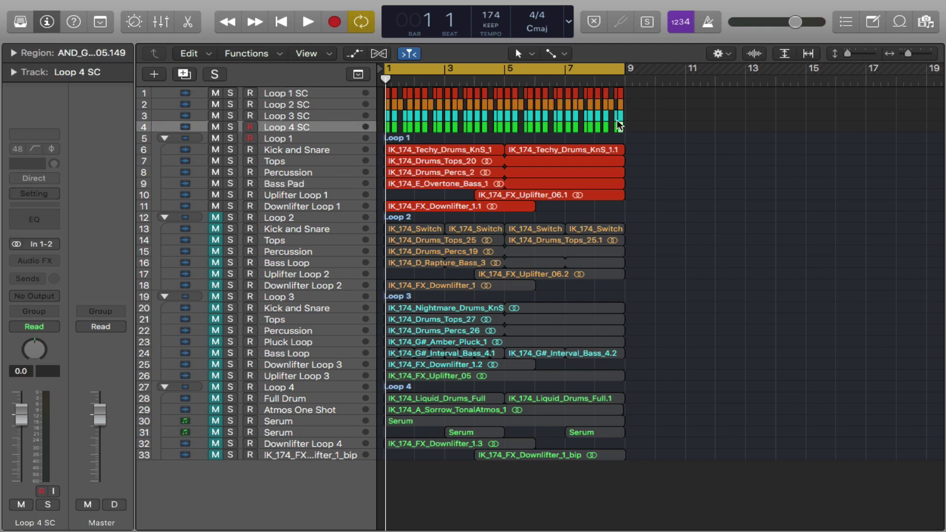
left_click(267, 214)
left_click(299, 142)
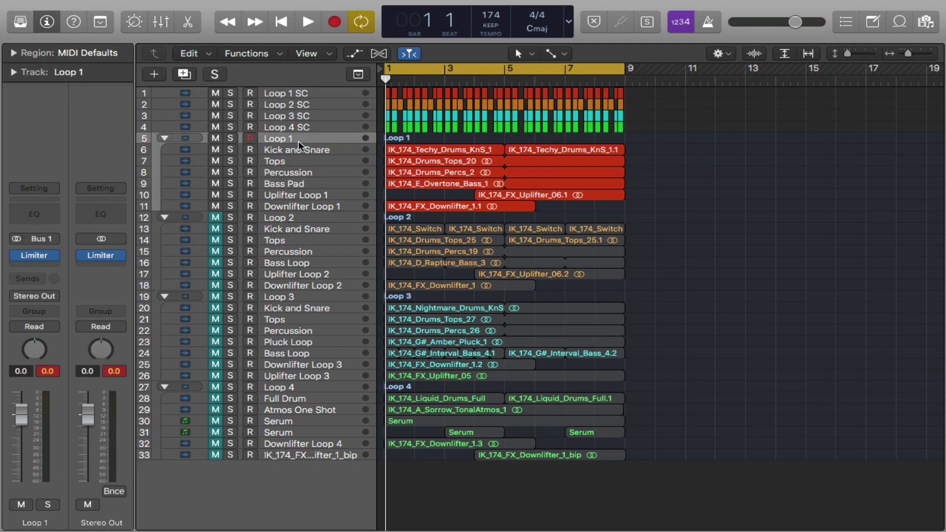
Inspect the FF Pro-Q 2 equalizer on Loop 1's Kick and Snare track and on its Tops track.
left_click(288, 147)
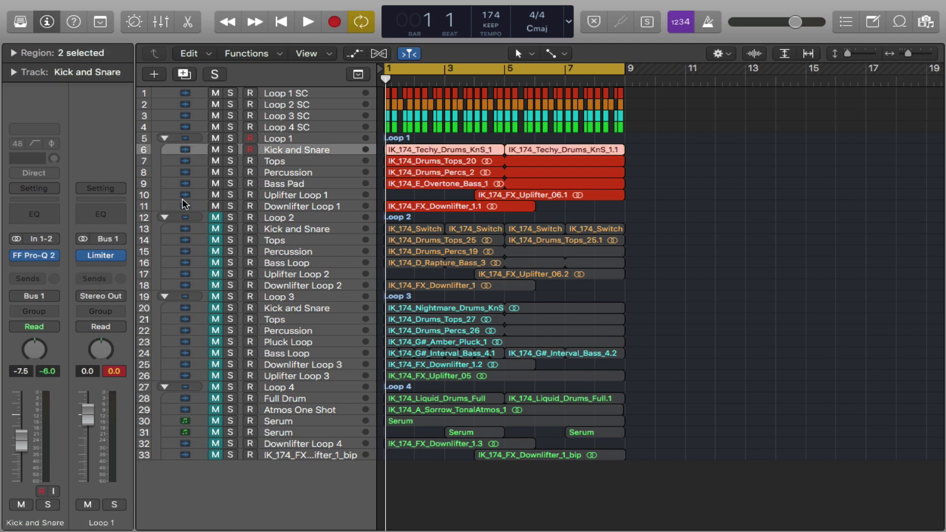
left_click(35, 256)
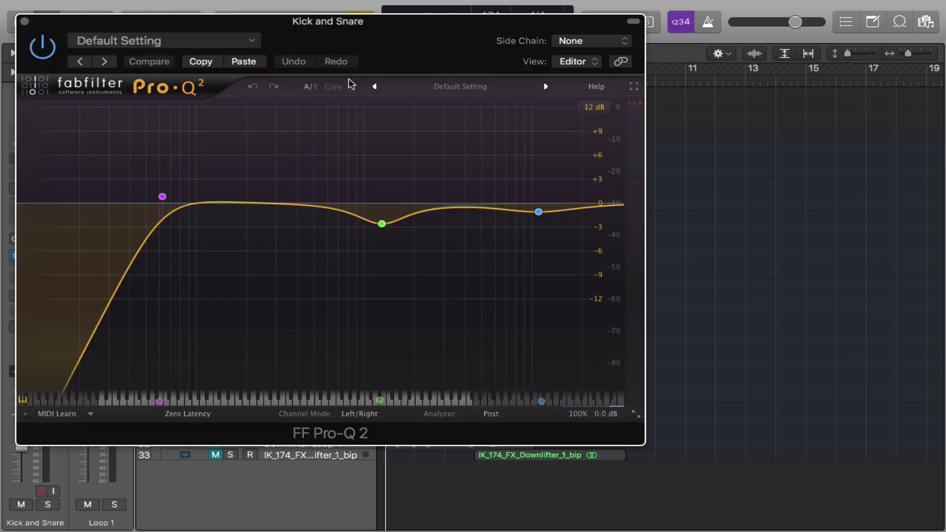
left_click(25, 22)
left_click(283, 158)
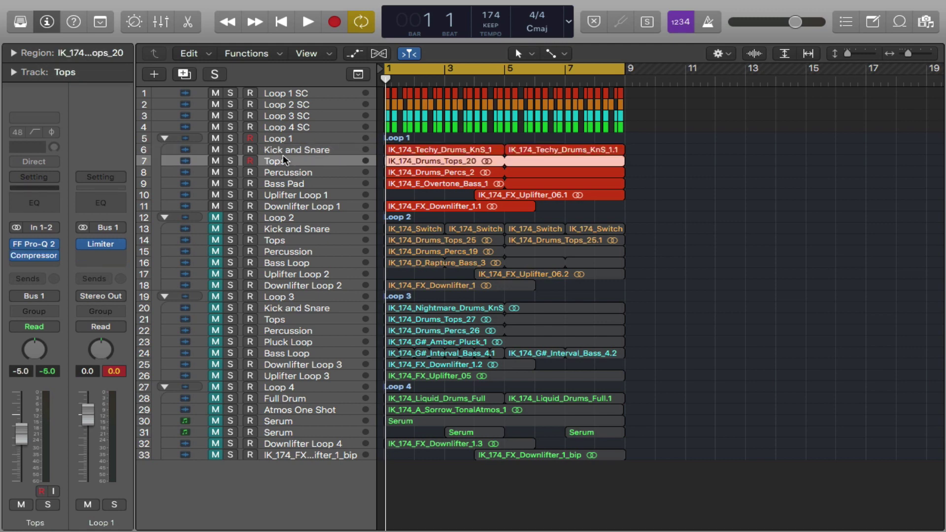
left_click(35, 244)
left_click(24, 22)
View the effects chain of Loop 1's Percussion track and inspect the FF Pro-Q 2 equalizer on its Bass Pad track.
left_click(294, 172)
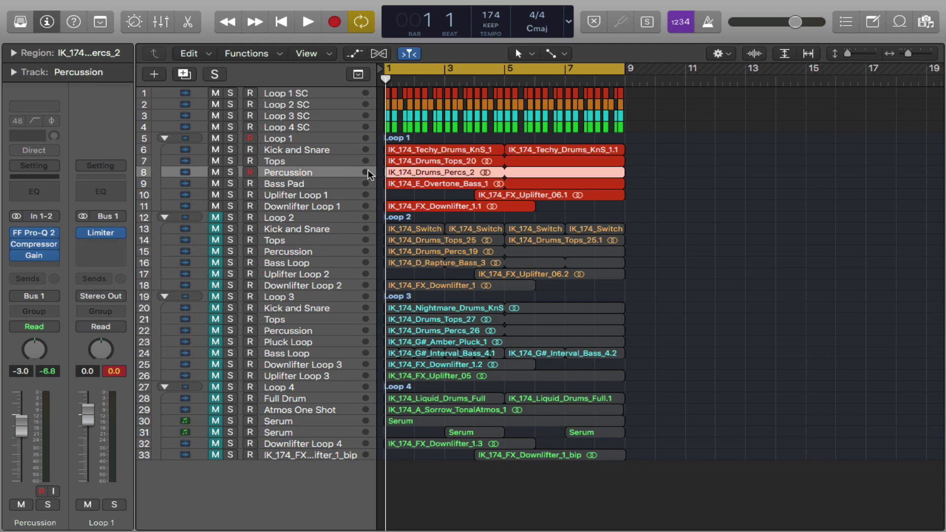
left_click(259, 186)
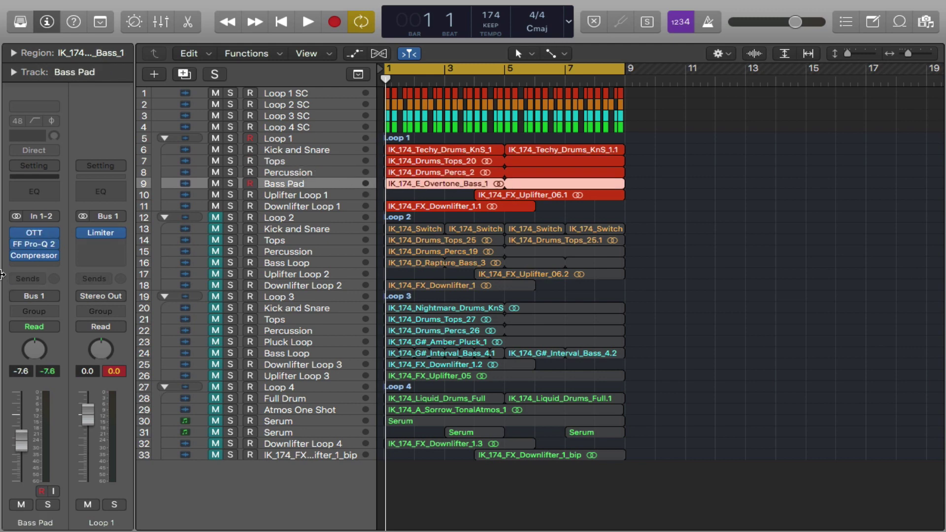
left_click(32, 244)
key("super+w")
Inspect the FF Pro-Q 2 equalizer on the Downlifter Loop 1 track and view the Uplifter Loop 1 channel strip.
left_click(284, 195)
left_click(286, 205)
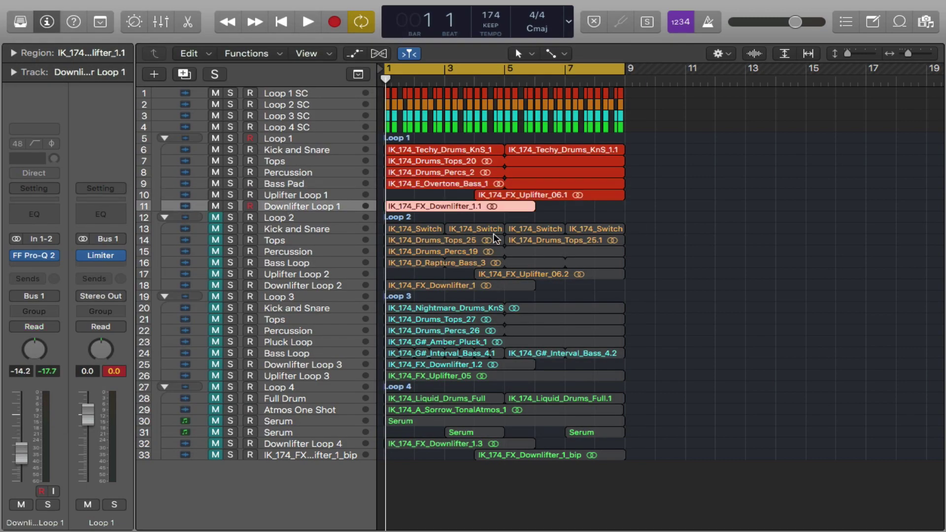
left_click(34, 255)
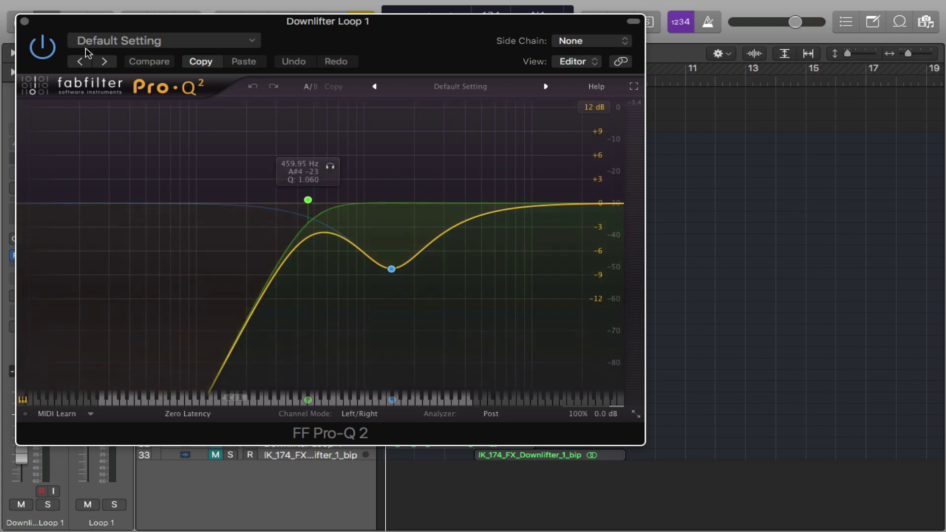
left_click(24, 21)
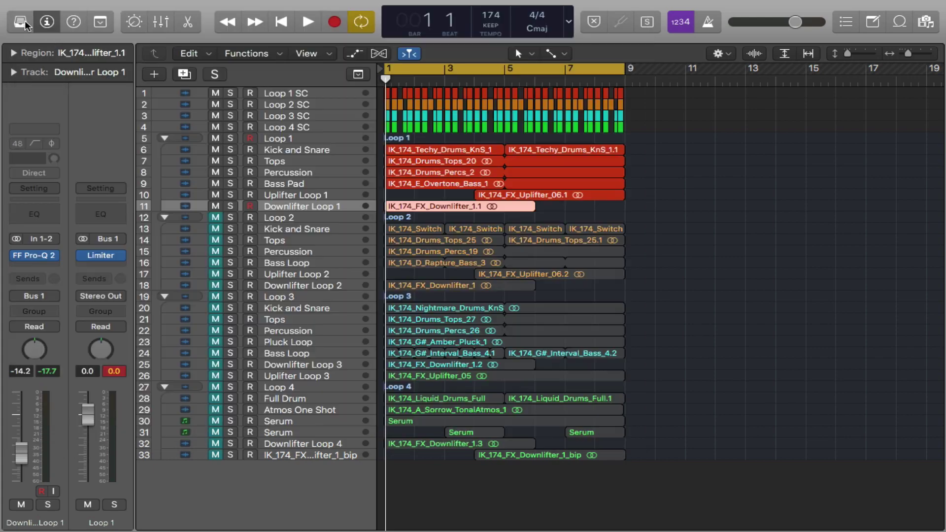
left_click(315, 194)
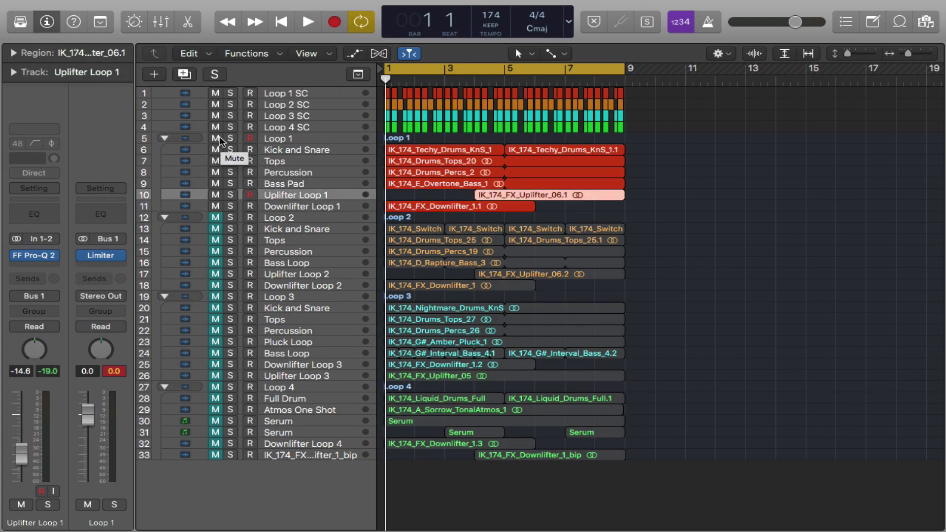
Mute all of Loop 1, unmute all of Loop 2 and play Loop 2 through.
left_click_drag(219, 138, 215, 286)
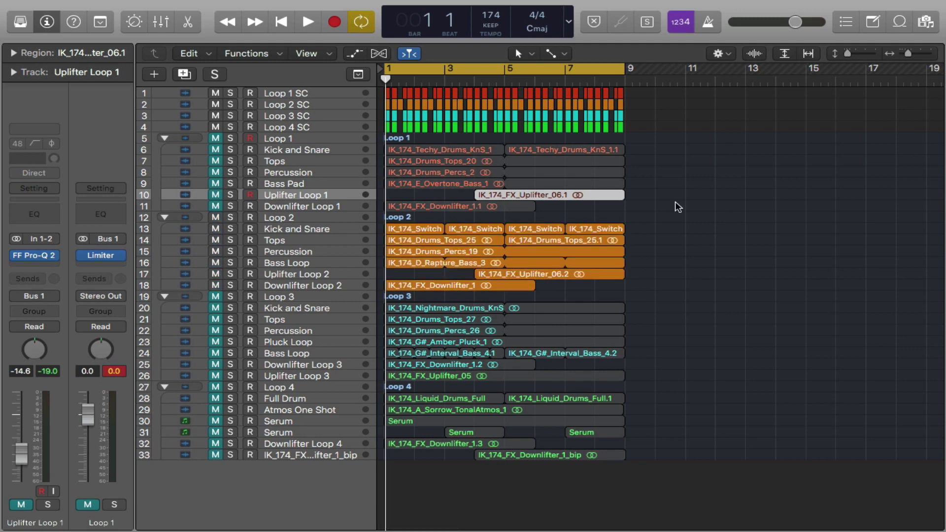
key("space")
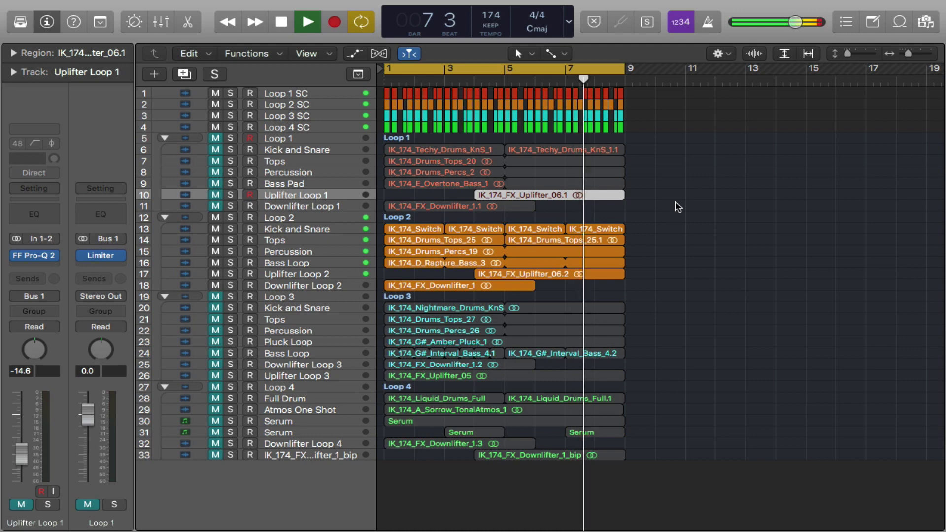
key("space")
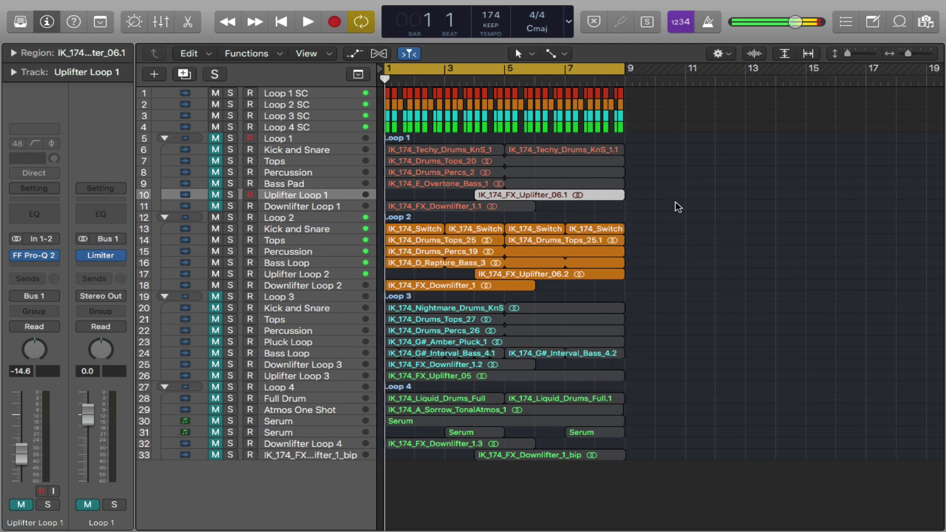
Solo Loop 2's Kick and Snare track and play it back.
left_click(230, 229)
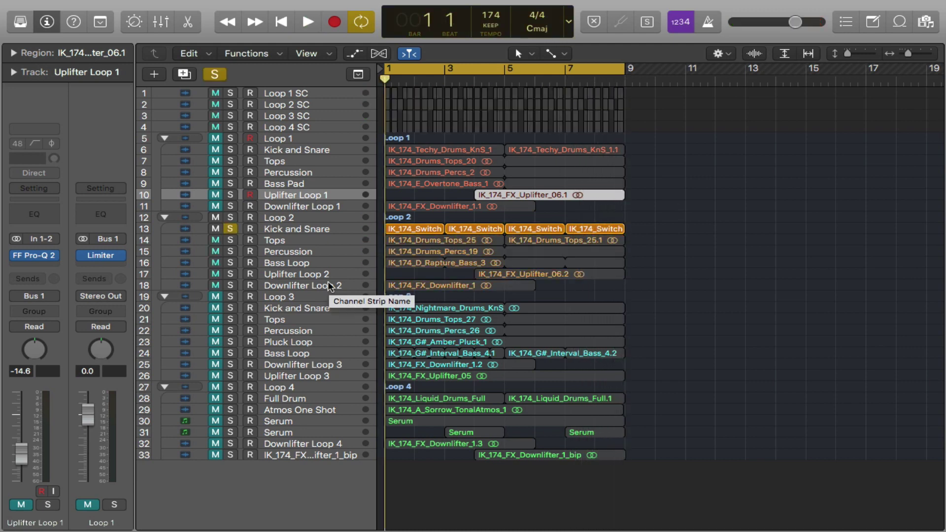
key("space")
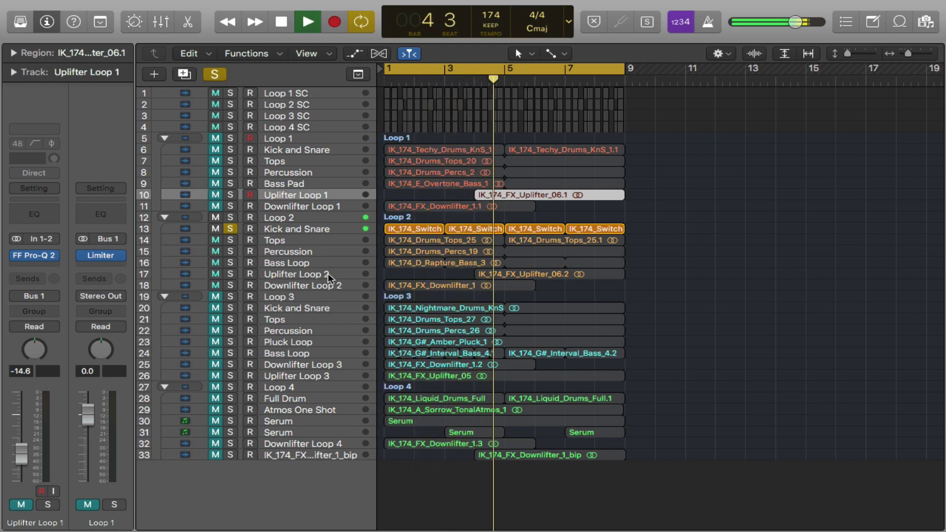
key("space")
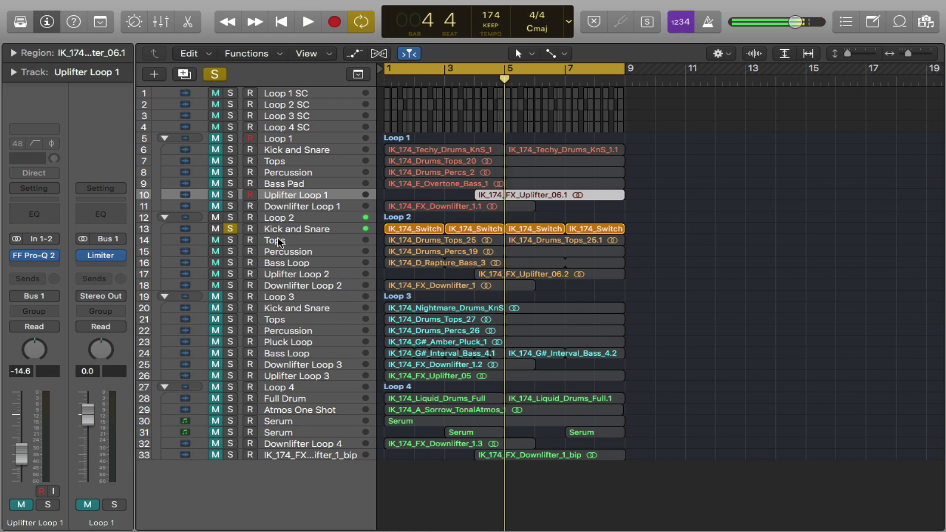
Add Loop 2's Tops and Percussion tracks to the solo one after another and play them with the kick and snare.
left_click(230, 240)
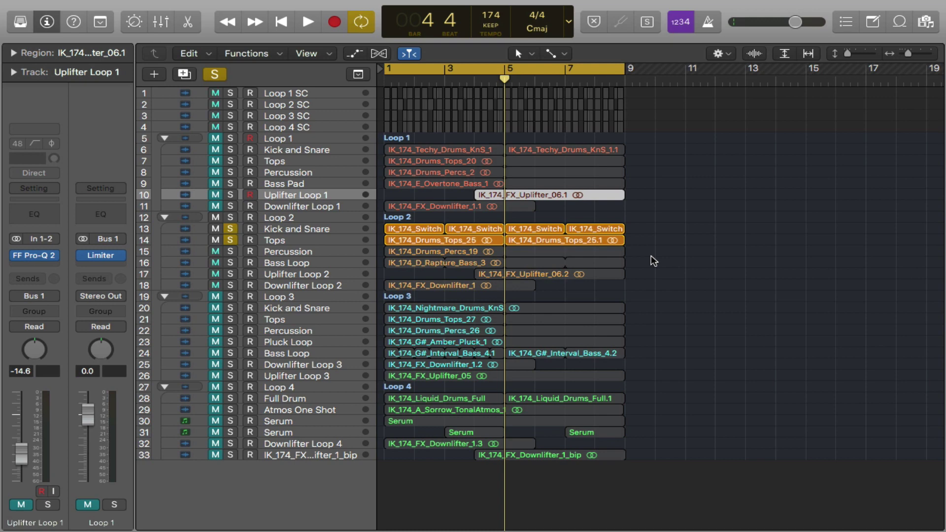
key("space")
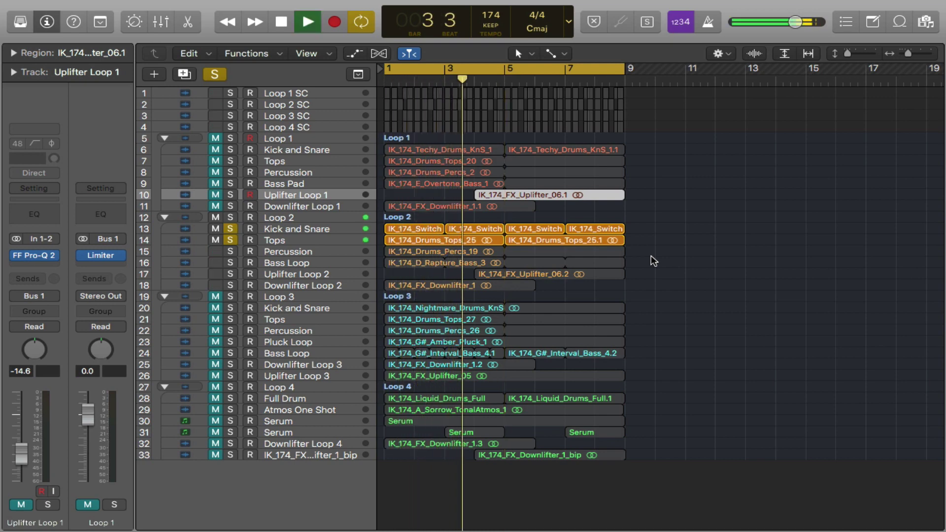
key("space")
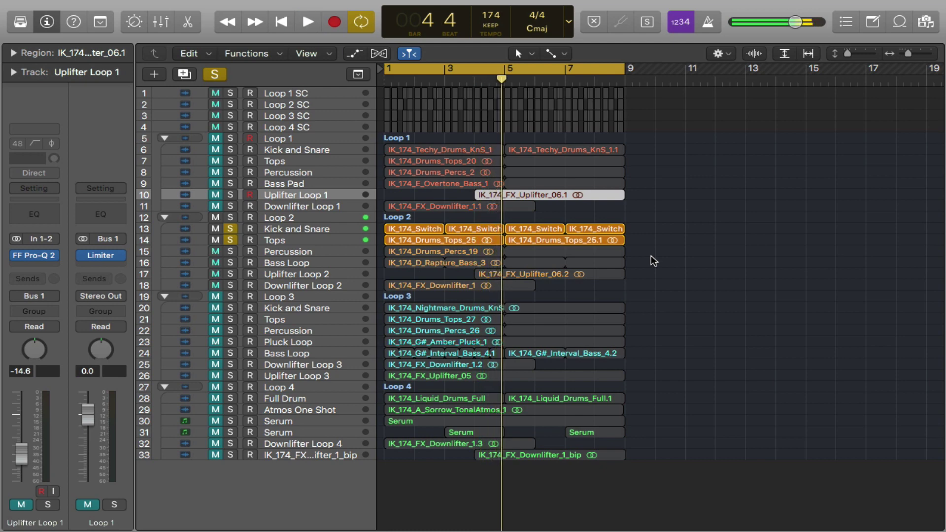
left_click(230, 251)
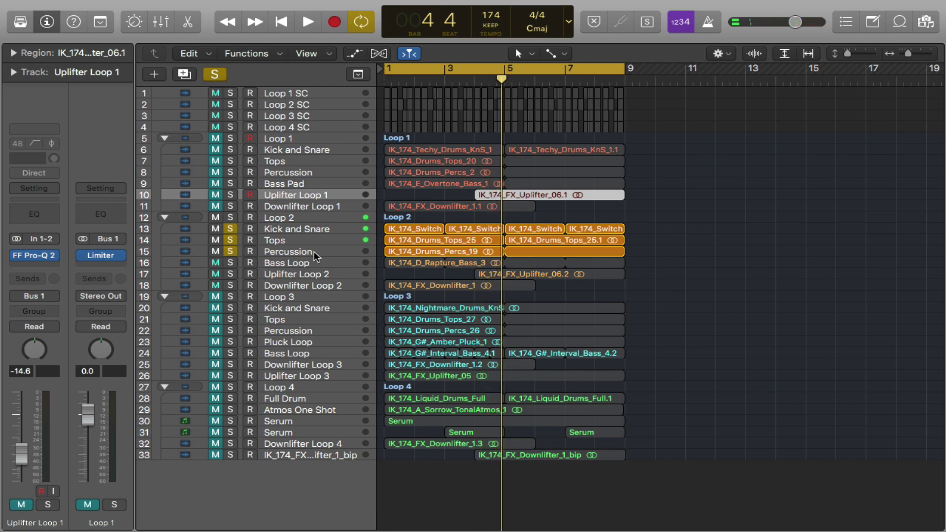
key("space")
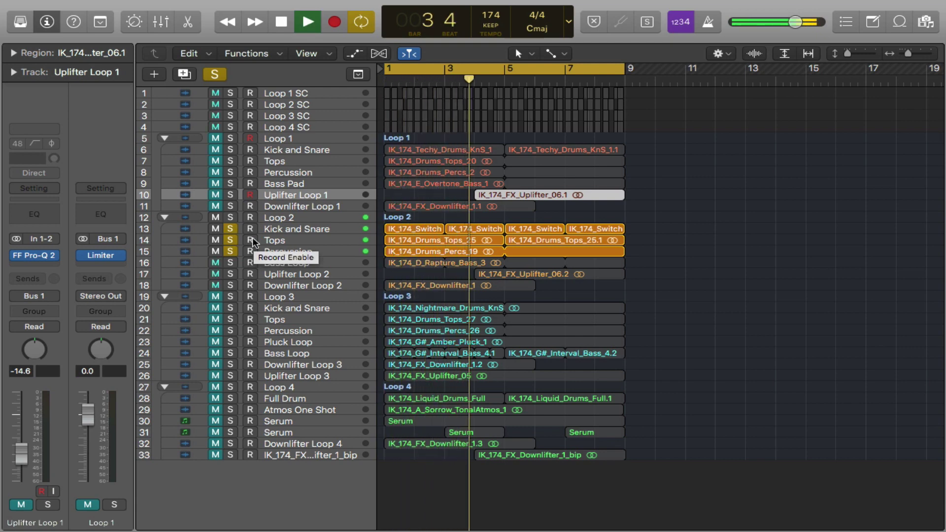
key("space")
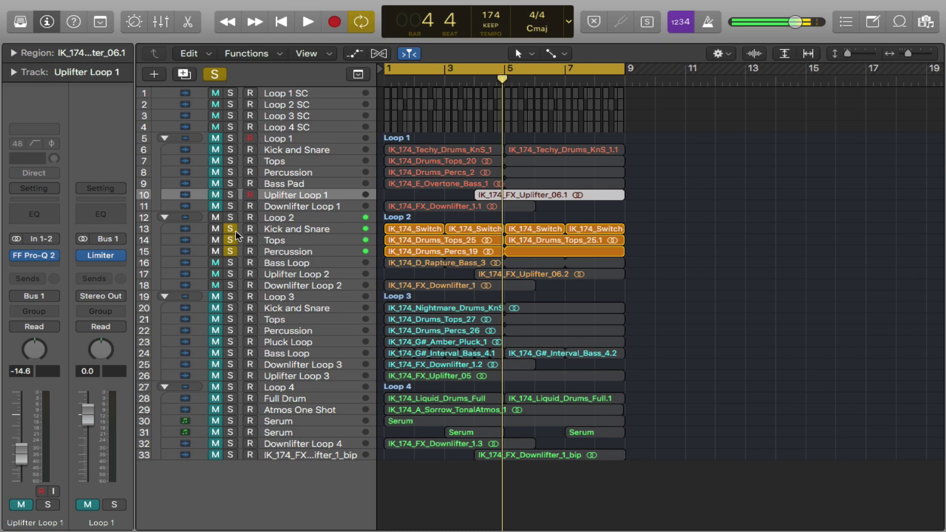
Remove Loop 2's Kick and Snare and Tops tracks from the solo and play the percussion alone.
left_click(231, 228)
left_click(231, 239)
key("space")
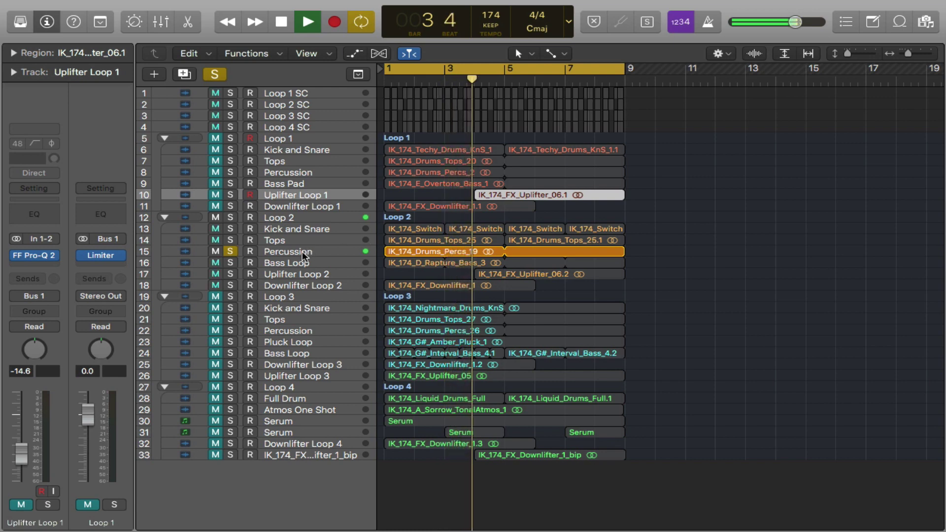
key("space")
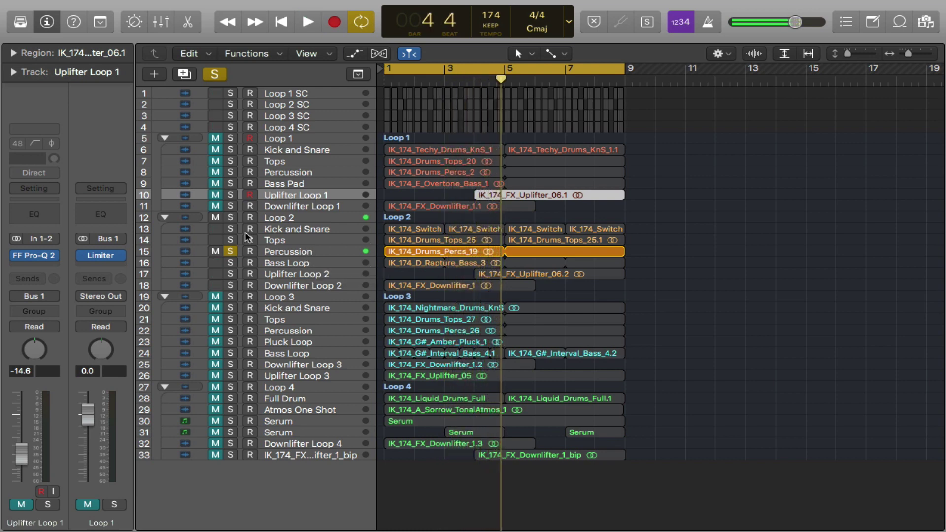
Solo Loop 2's Kick and Snare and Tops tracks again, add the Bass Loop track and play it with the drums.
left_click_drag(230, 227, 230, 238)
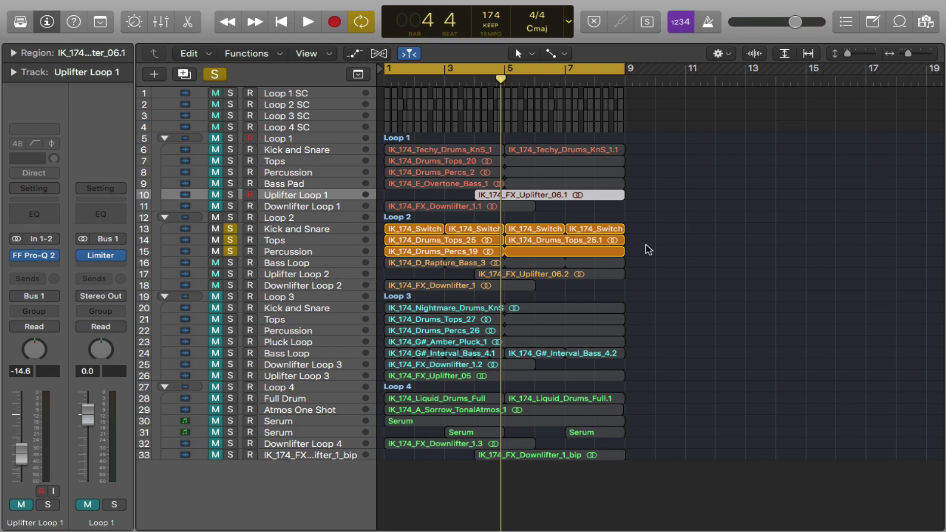
left_click(229, 264)
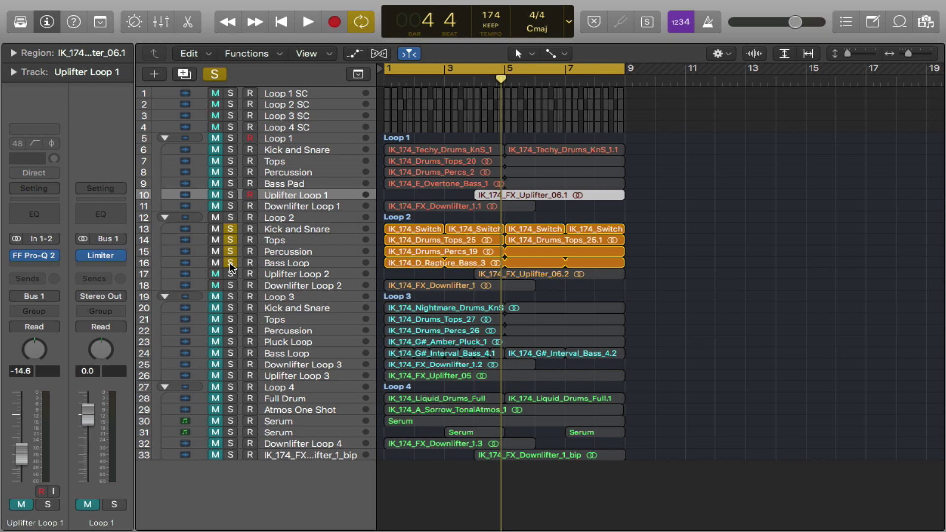
left_click(295, 261)
key("space")
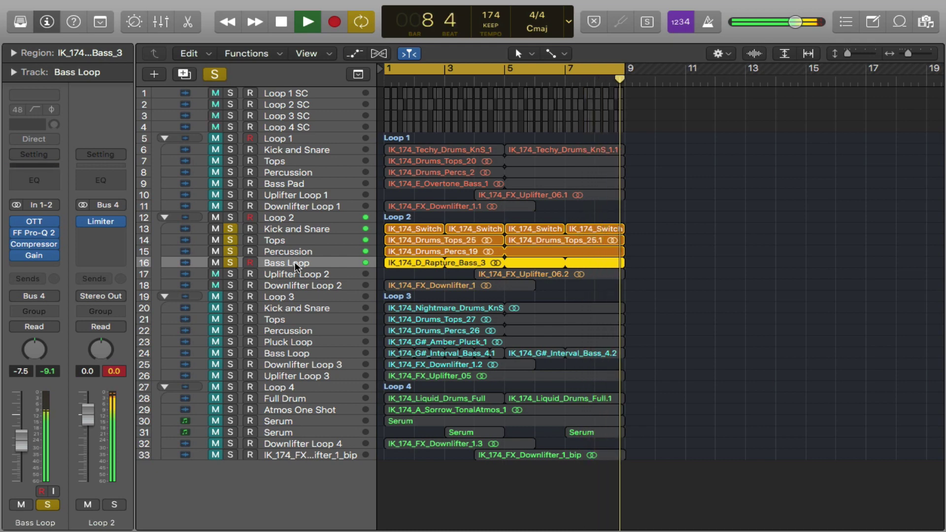
key("space")
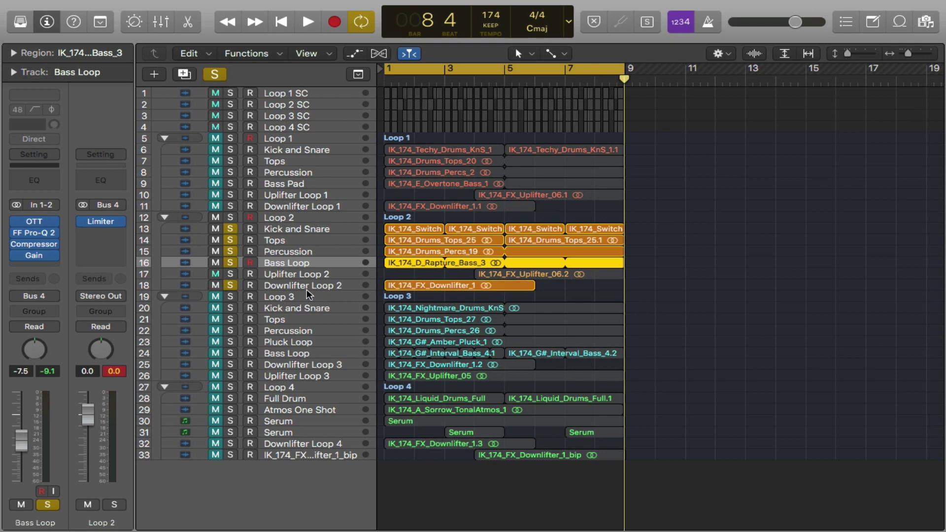
Play Loop 2 with its downlifter, then add the Uplifter Loop 2 track to the solo and play the loop's second half.
key("space")
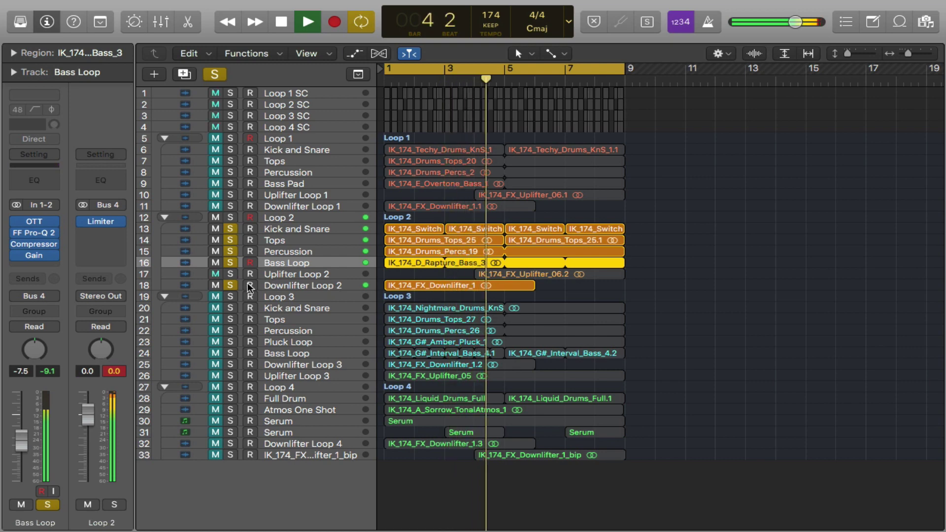
key("space")
left_click(230, 274)
key("c")
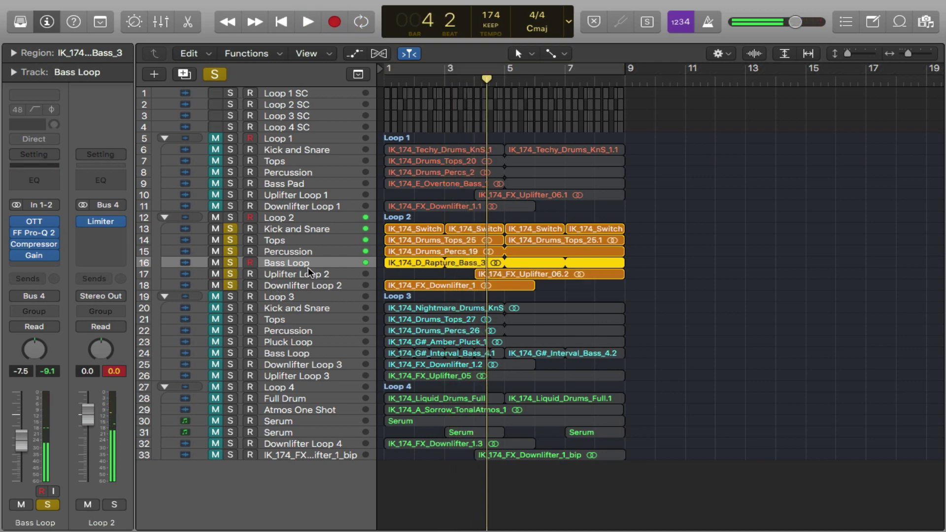
key("space")
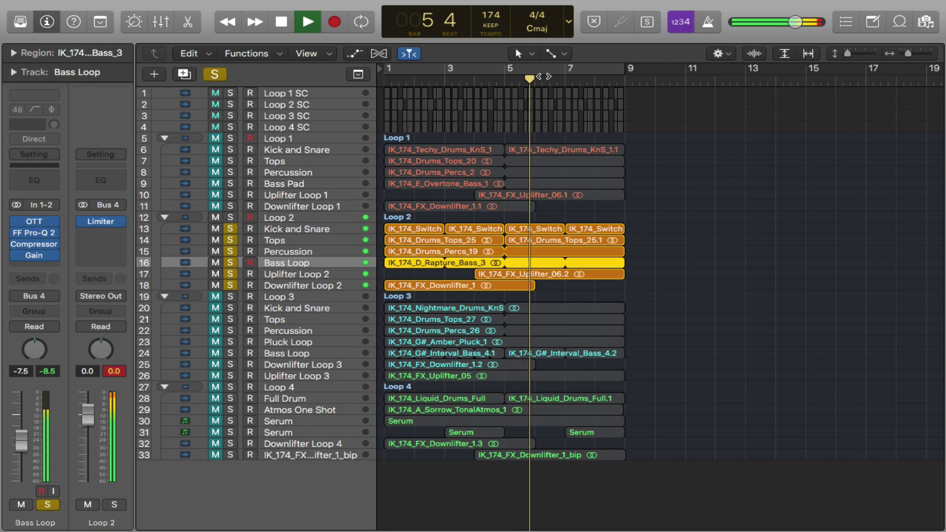
left_click(523, 73)
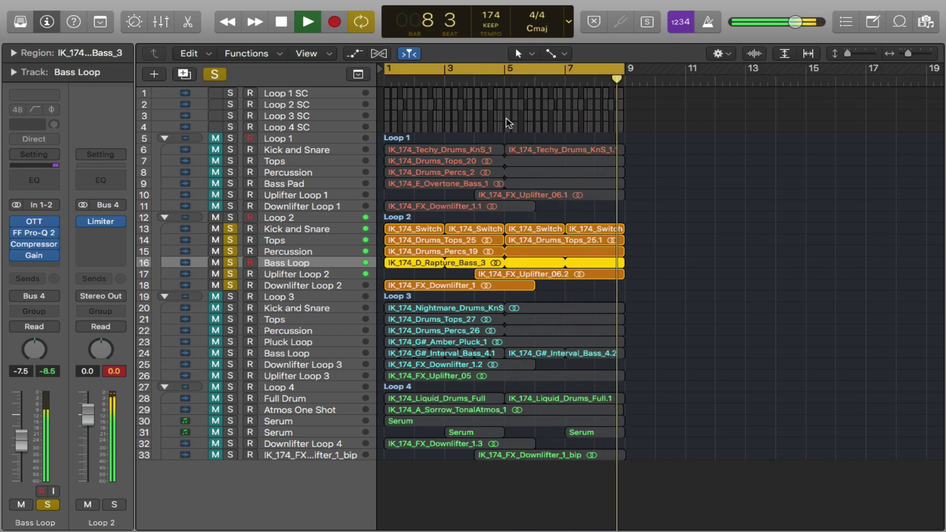
key("space")
Clear all solos and select Loop 2's tracks one after another, from Kick and Snare down to Downlifter Loop 2.
left_click(230, 251, "alt")
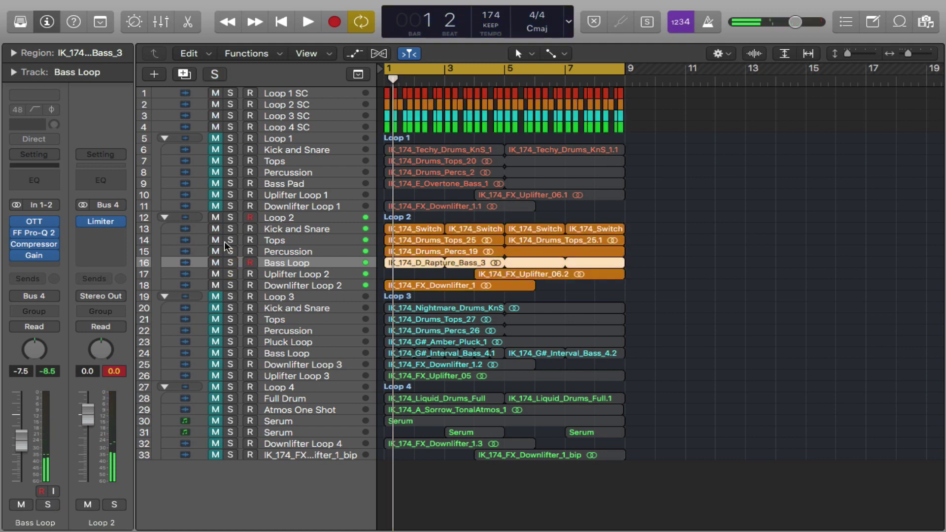
left_click(281, 218)
left_click(284, 232)
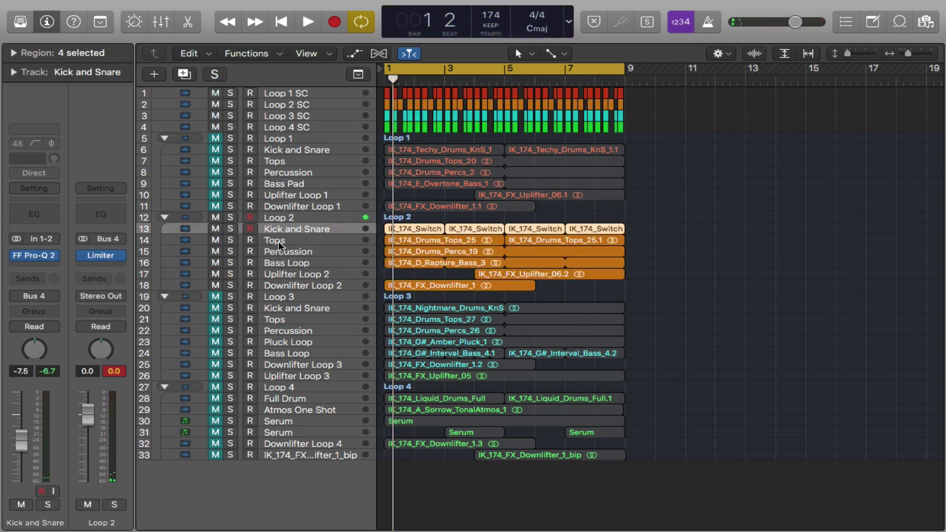
key("Down")
key("Down")
key("Down")
key("Down")
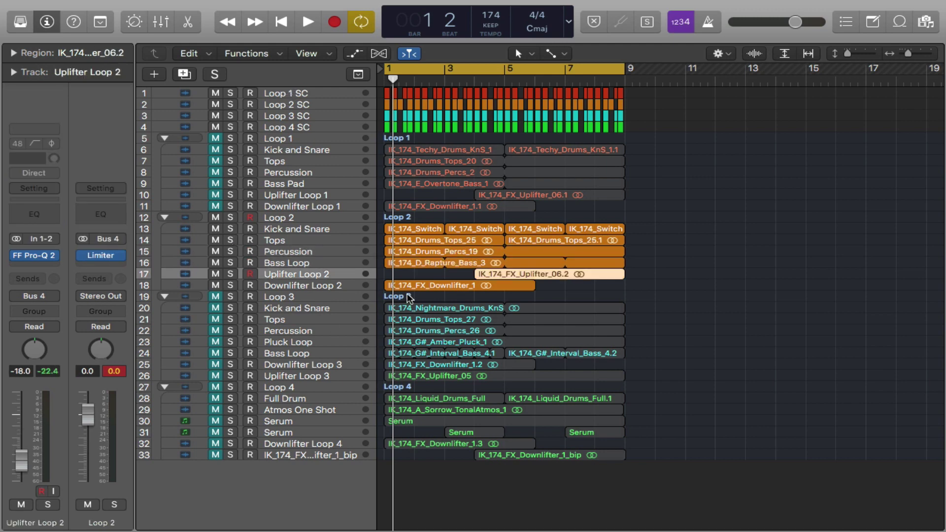
key("Down")
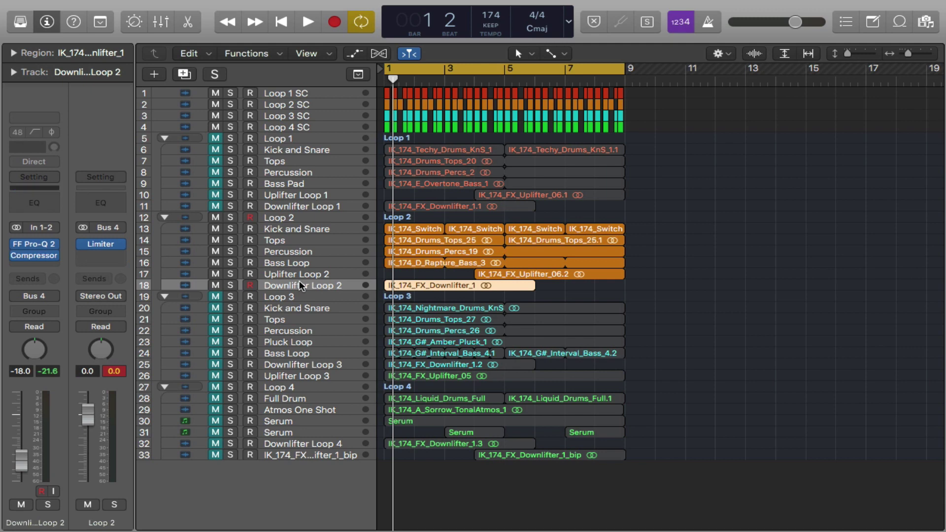
Mute Loop 2 with all its tracks, unmute Loop 3 and its tracks, and play Loop 3 back.
left_click_drag(216, 218, 215, 298)
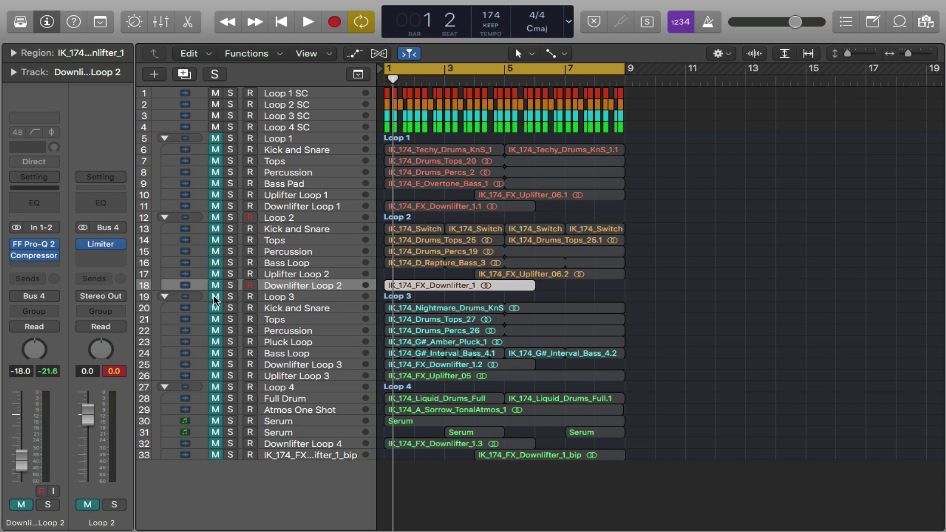
left_click(216, 296)
key("space")
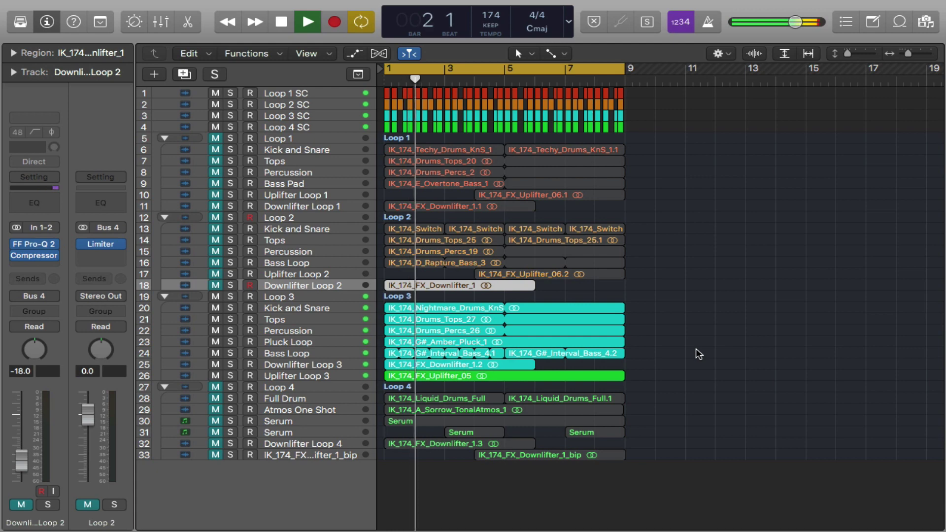
key("space")
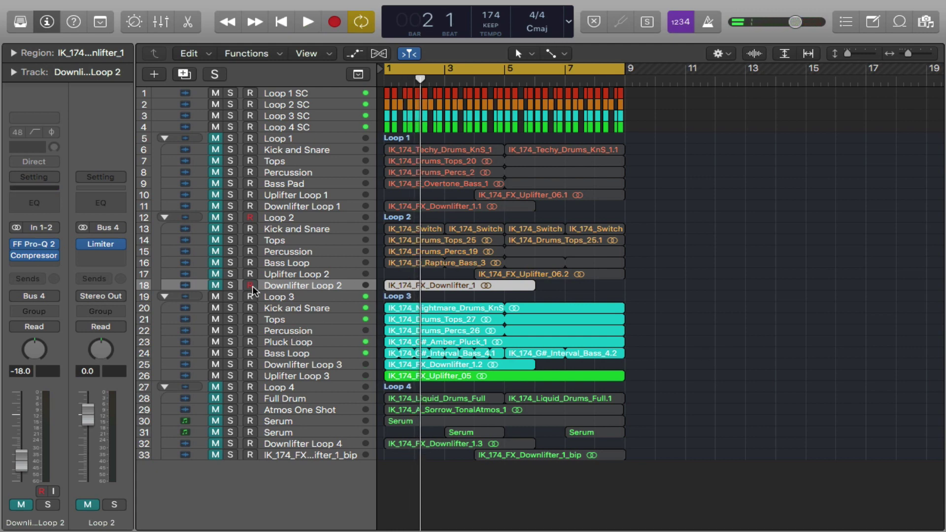
Solo Loop 3's Kick and Snare track and play it, then add the Tops track and play both.
left_click(230, 309)
key("space")
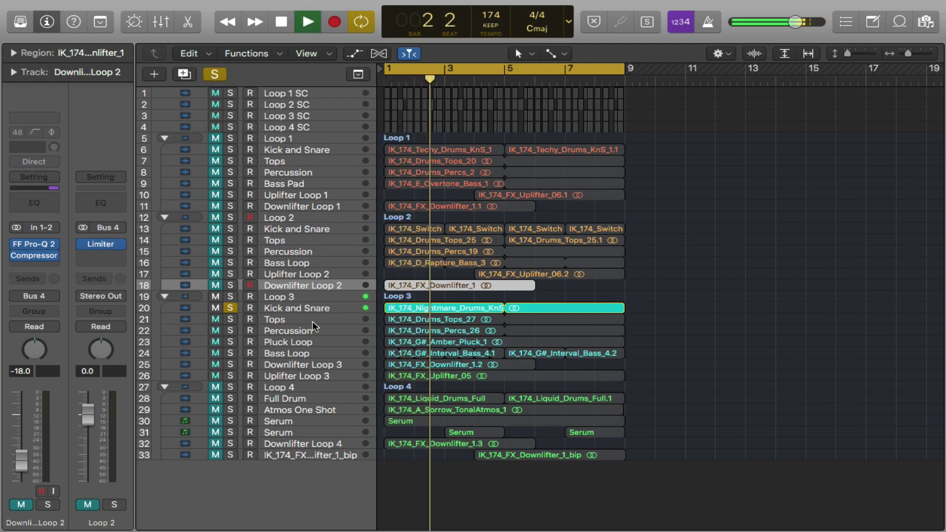
key("space")
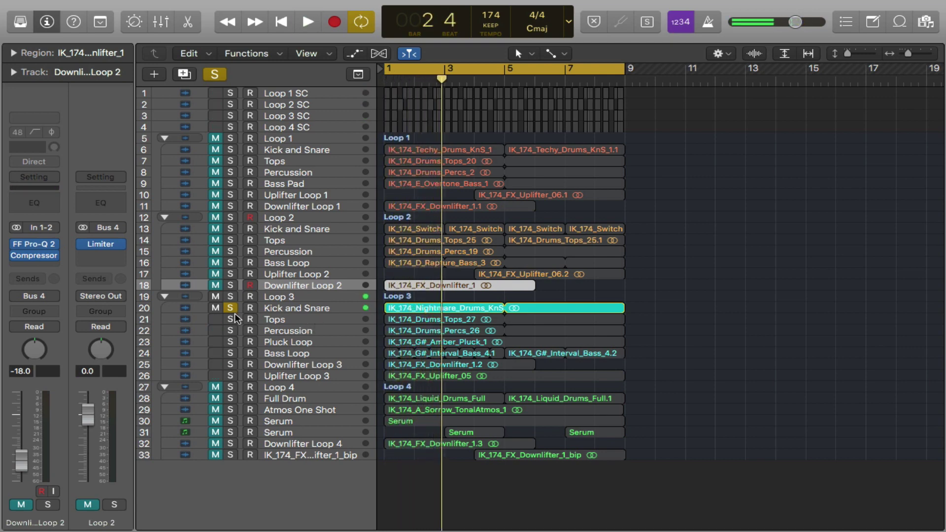
left_click(230, 319)
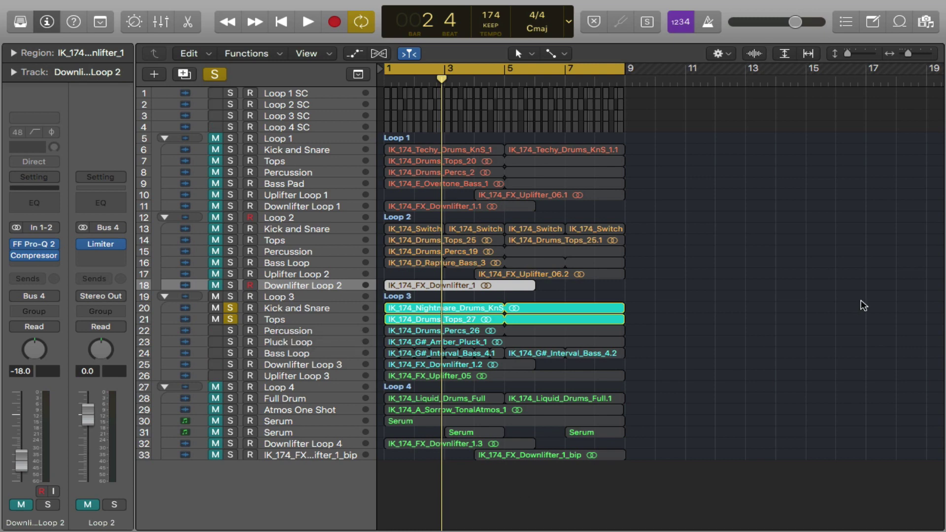
key("space")
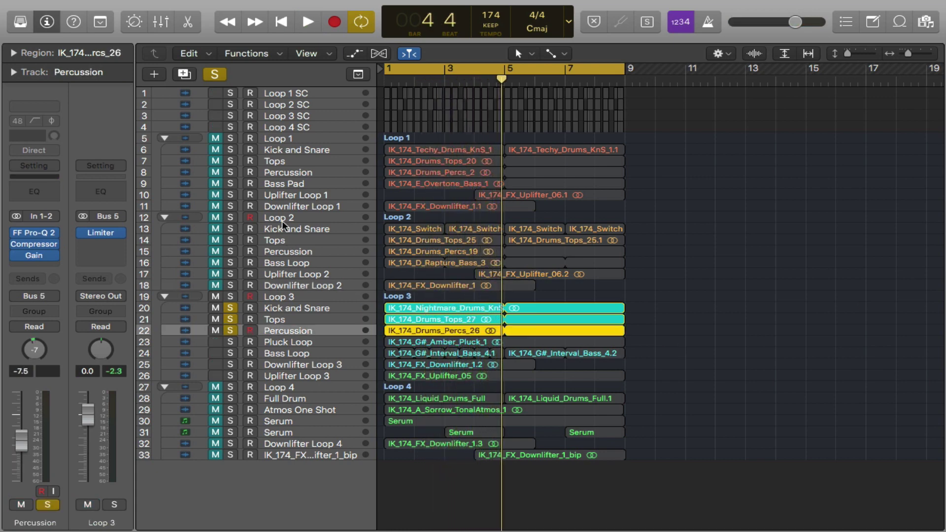
Play Loop 3's Percussion track without the other soloed drums, then bring Kick and Snare and Tops back into the solo.
left_click(230, 315)
key("space")
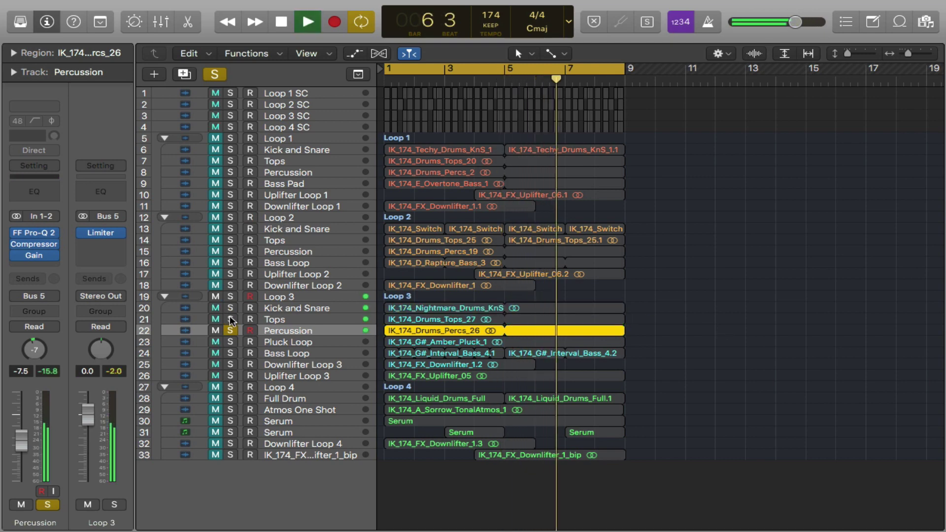
left_click(229, 315)
left_click(230, 307)
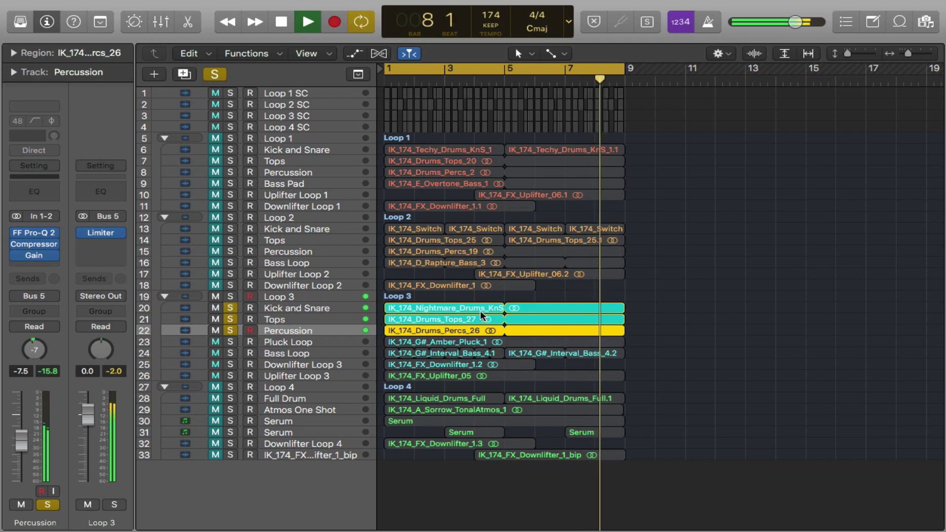
key("space")
Add Loop 3's Pluck Loop track to the solo and play it with the drums.
left_click(234, 342)
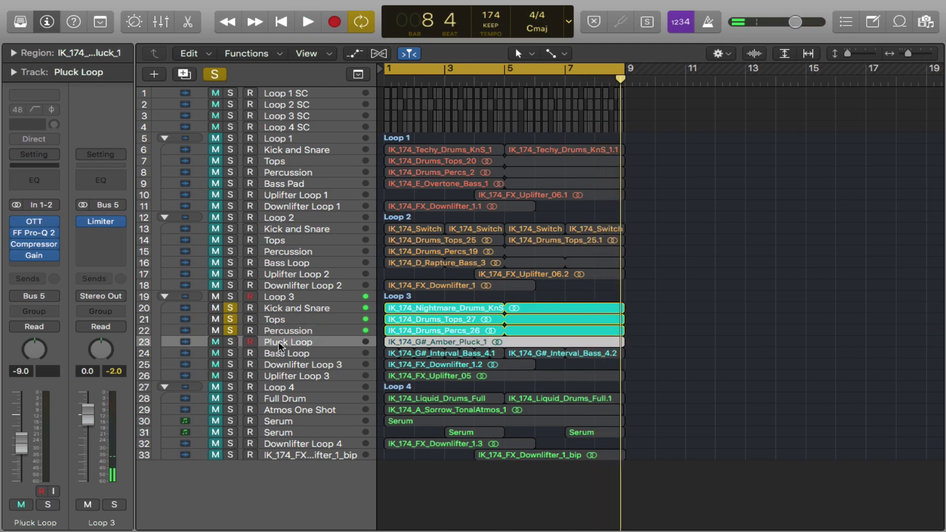
key("space")
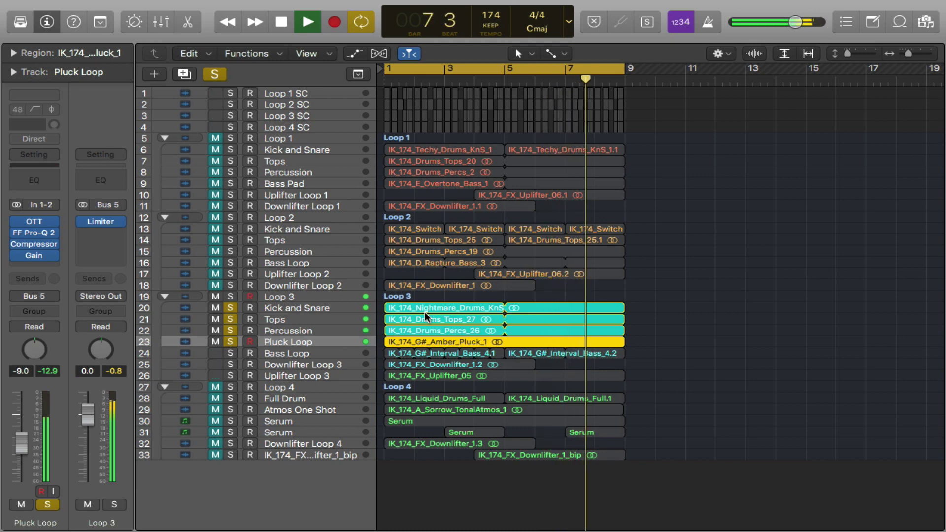
key("space")
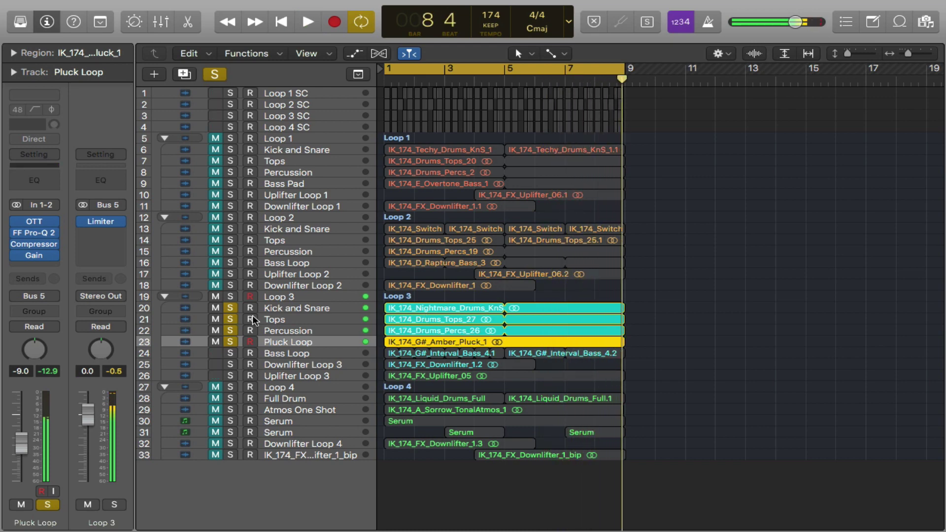
Add Loop 3's Bass Loop track to the solo, enlarge the track heights to show its waveforms, and play it.
left_click(232, 354)
left_click(356, 353)
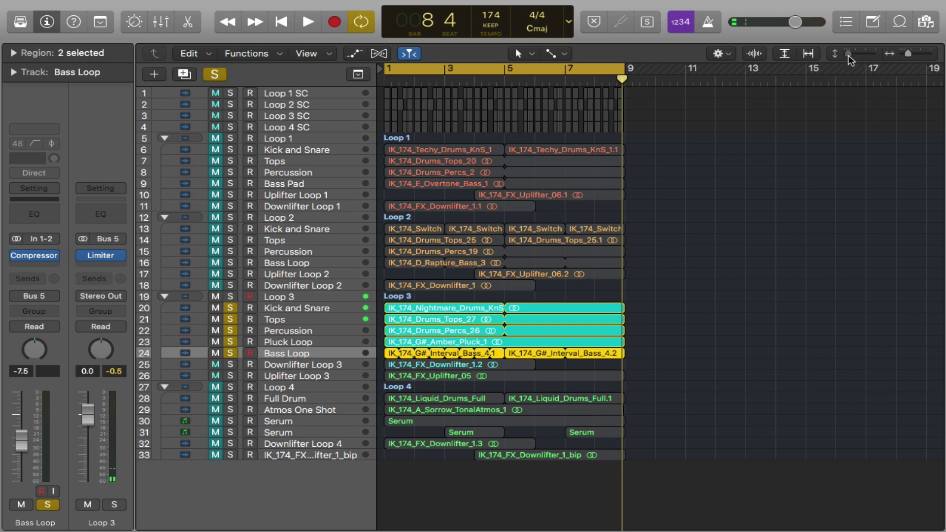
left_click_drag(847, 55, 853, 54)
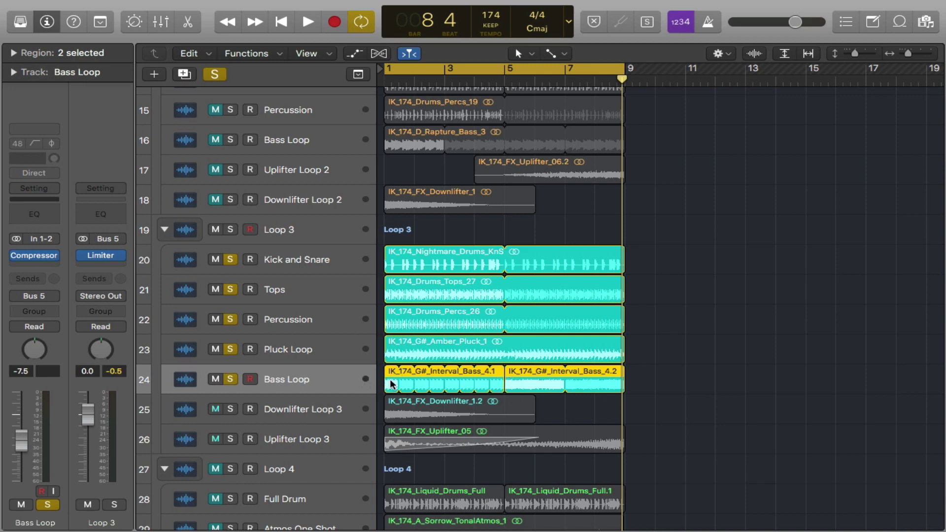
left_click(576, 406)
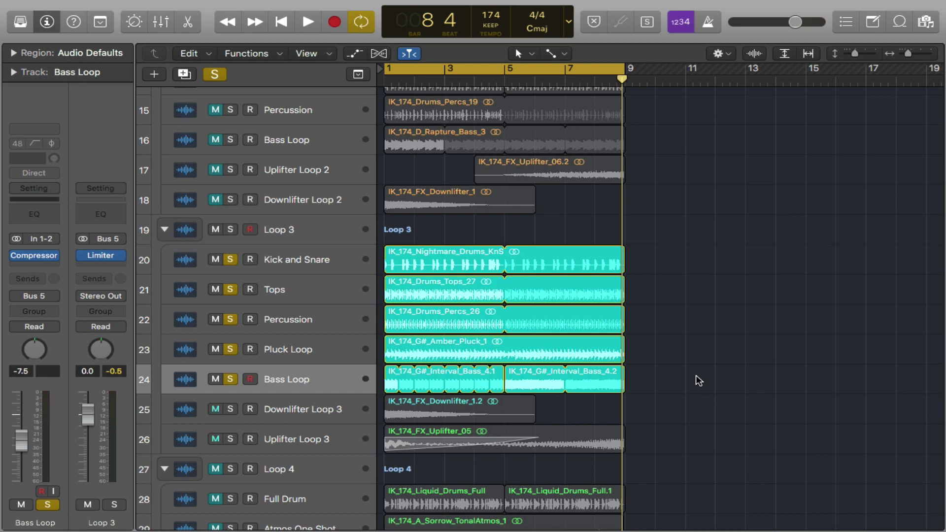
key("space")
Extend the first slice of Loop 3's IK_174_G#_Interval_Bass_4.1 region unbroken to bar 5 and play it.
mouse_move(504, 370)
left_mouse_down()
mouse_move(436, 375)
mouse_move(504, 372)
left_mouse_up()
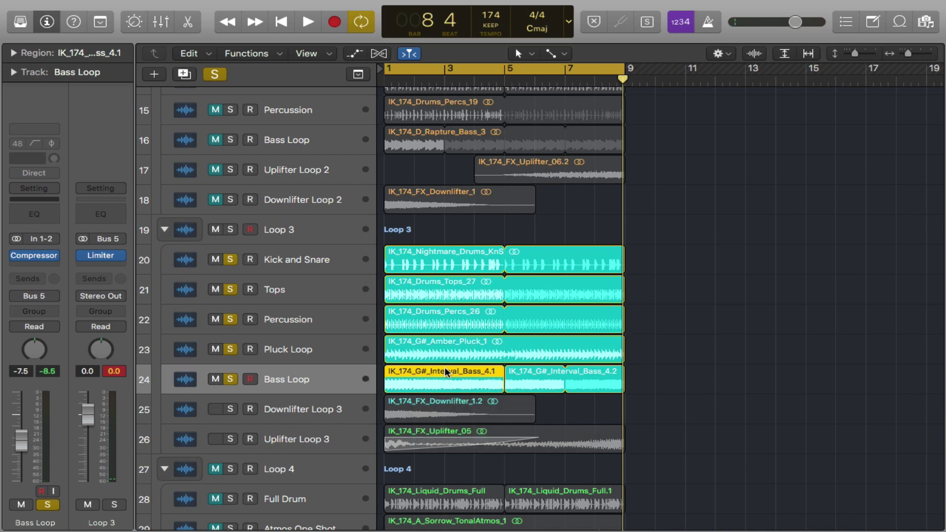
key("space")
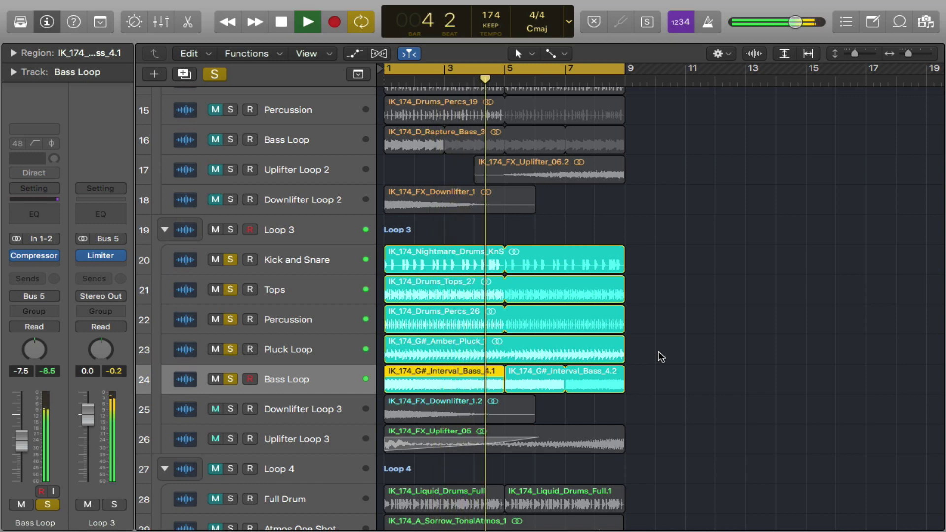
key("space")
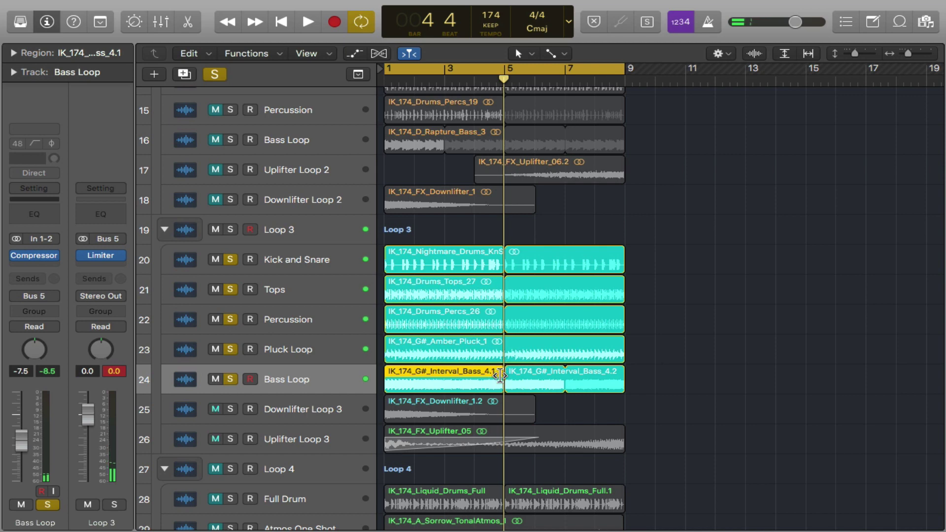
Restore the short repeated slices of Loop 3's first bass region and play the loop again.
left_click_drag(501, 386, 516, 369)
key("space")
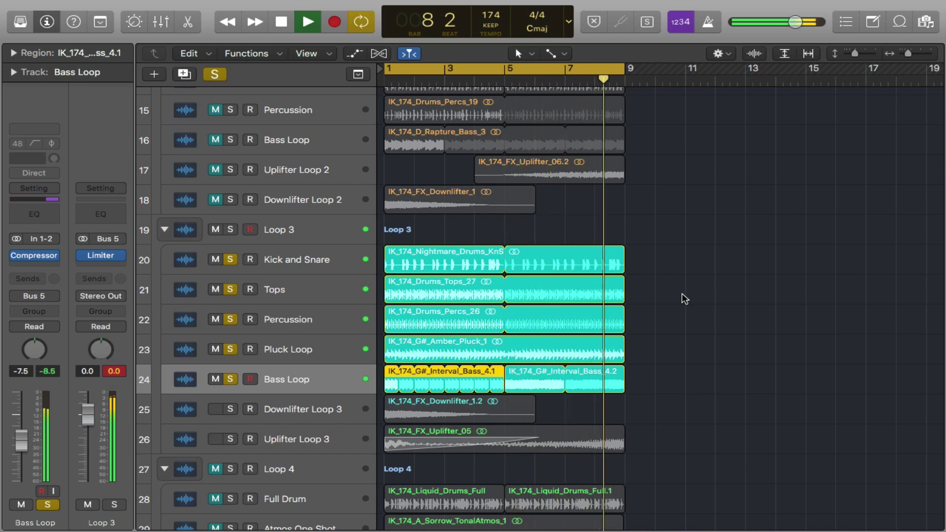
key("space")
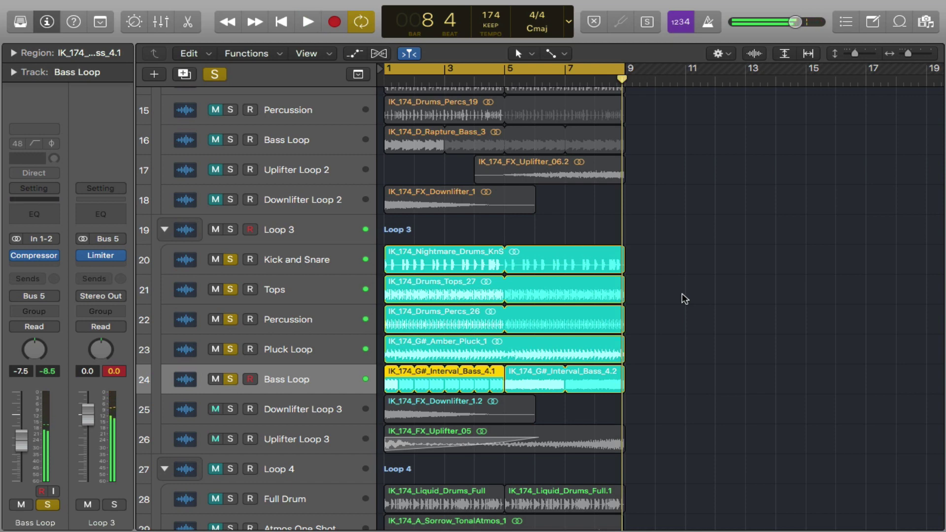
Add the Downlifter Loop 3 track to the solo and play it from the start of the loop.
scroll(682, 305, "down", 3)
left_click(226, 326)
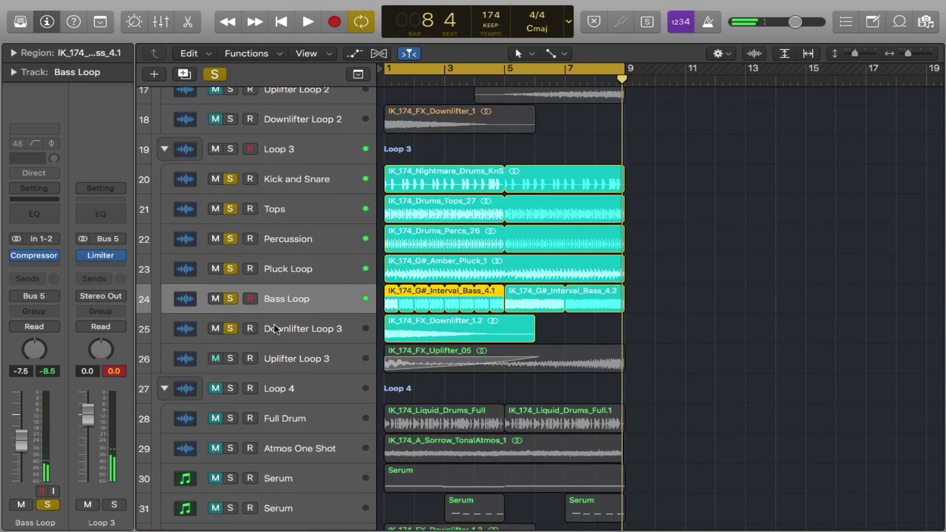
key("space")
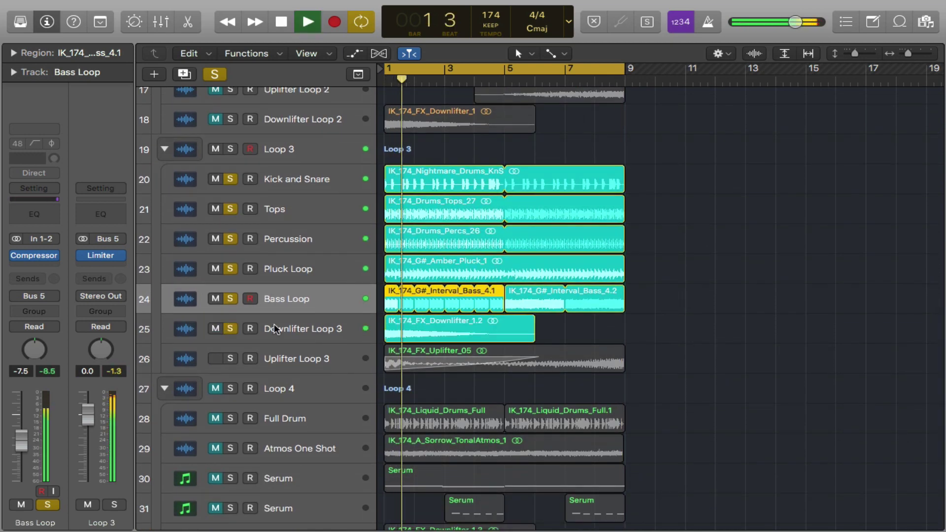
key("space")
Add the Uplifter Loop 3 track to the solo, set the cycle range from bar 5 to bar 9 and play it.
key("c")
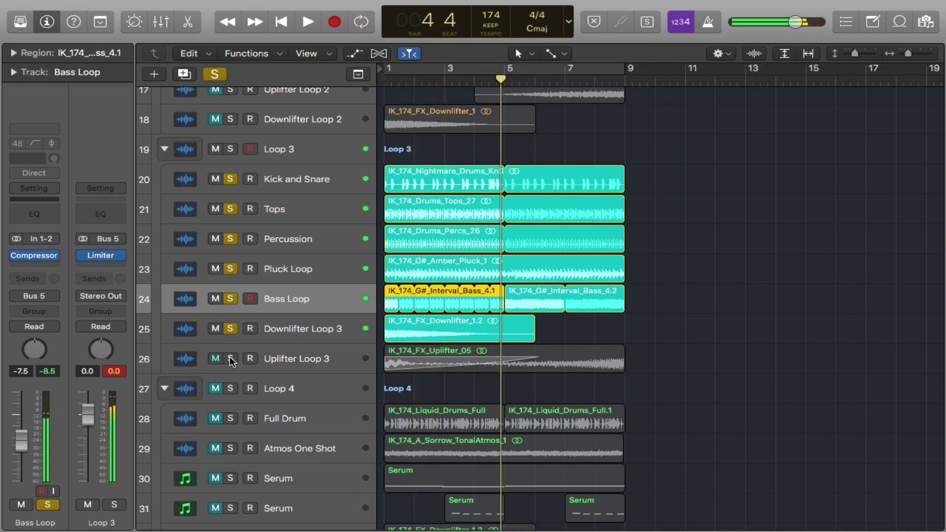
left_click(229, 358)
left_click(501, 70)
left_click_drag(501, 69, 616, 73)
key("space")
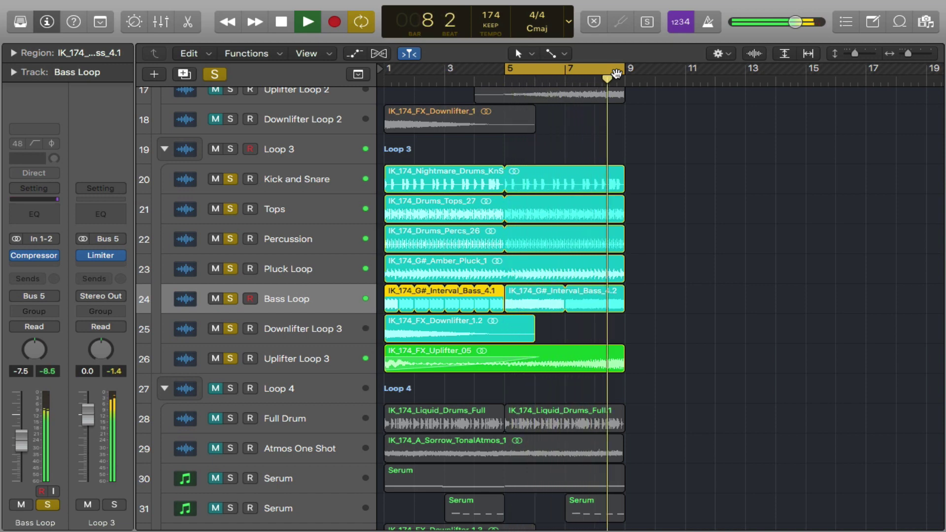
key("space")
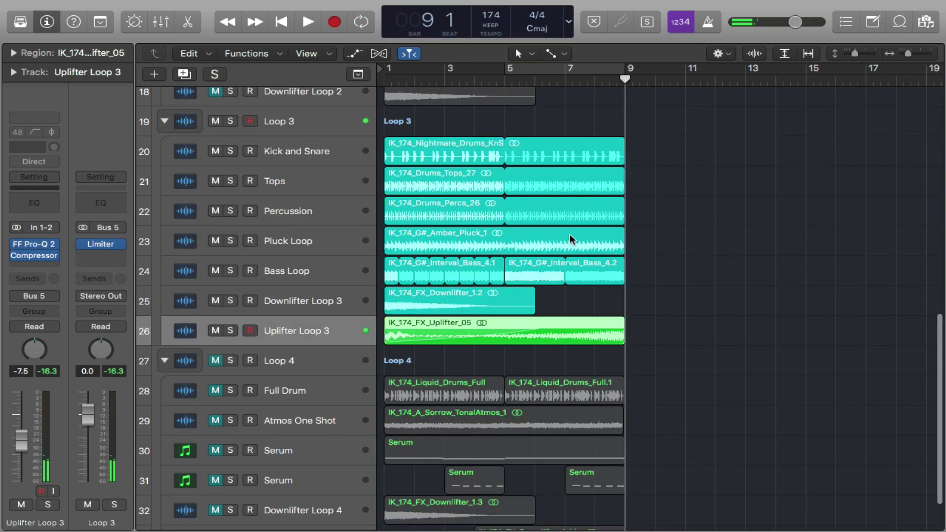
Mute the whole Loop 3 track stack.
scroll(570, 239, "down", 3)
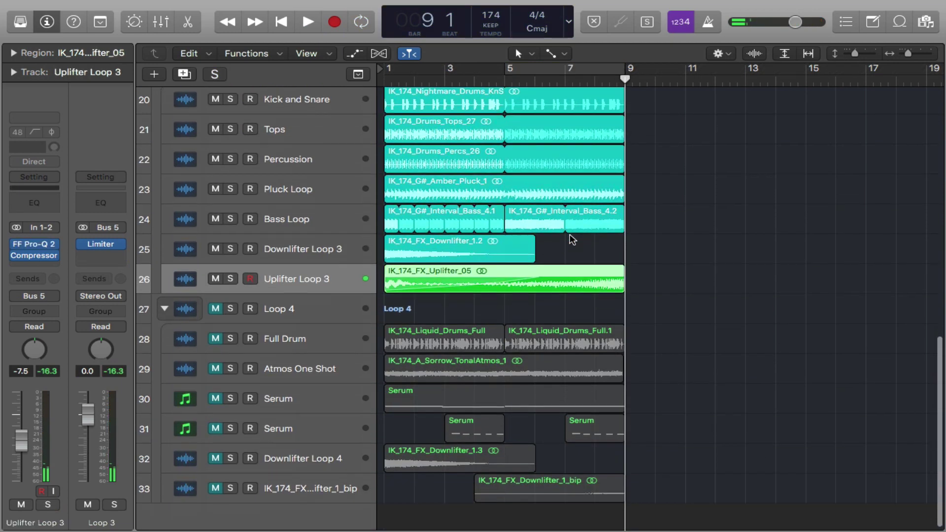
left_click(287, 303)
scroll(322, 208, "up", 5)
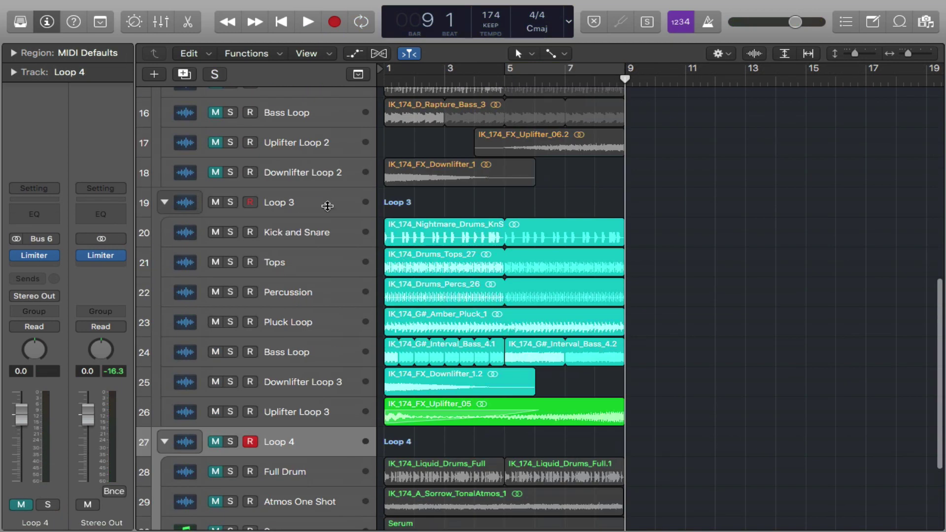
left_click(323, 208)
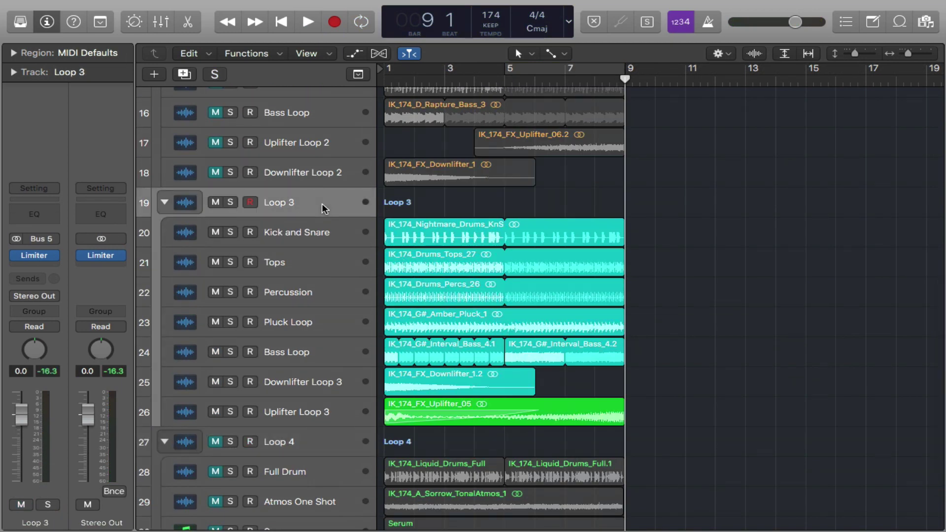
scroll(247, 173, "down", 2)
left_click(215, 136)
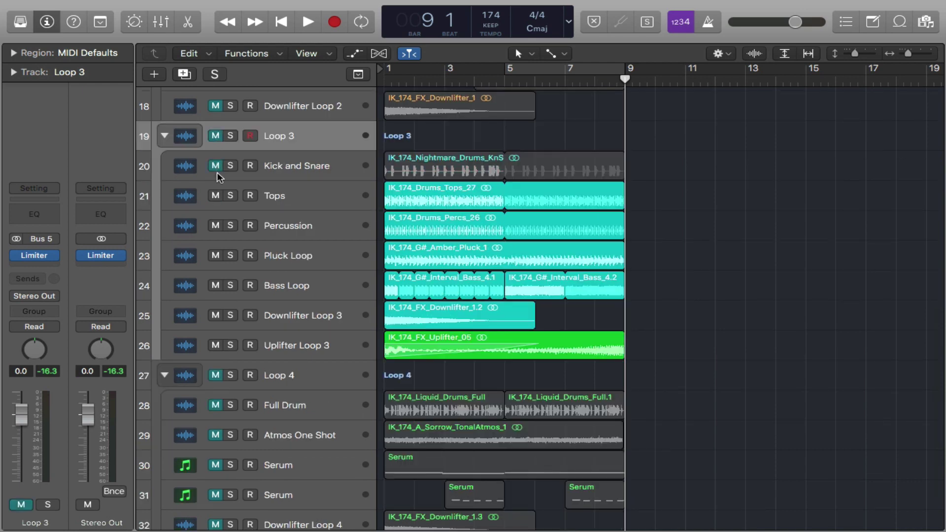
Solo the Loop 4 track stack, turn on cycling and play the full loop.
scroll(217, 346, "down", 4)
left_click(230, 302)
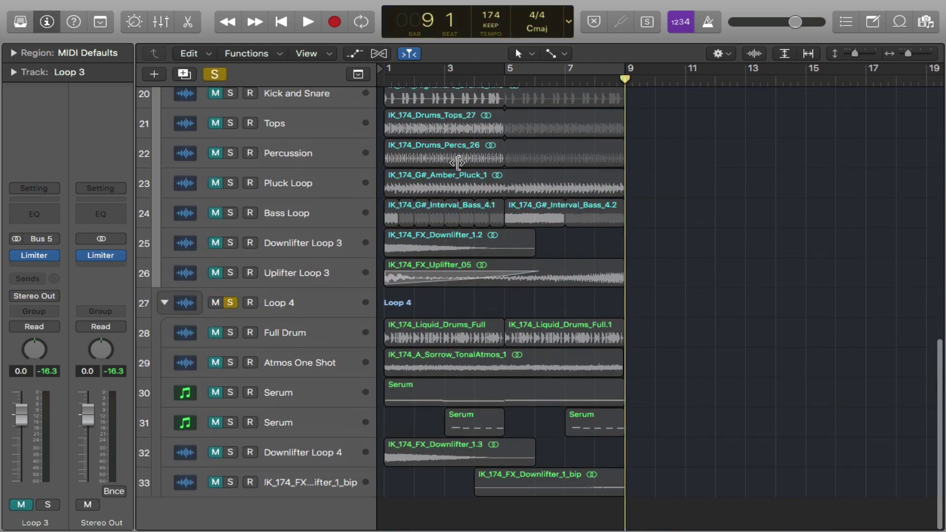
key("c")
key("space")
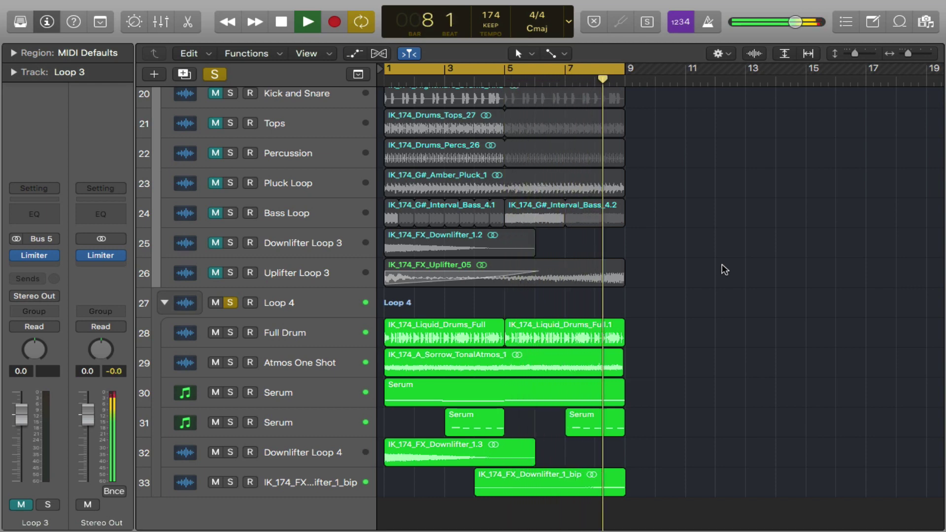
key("space")
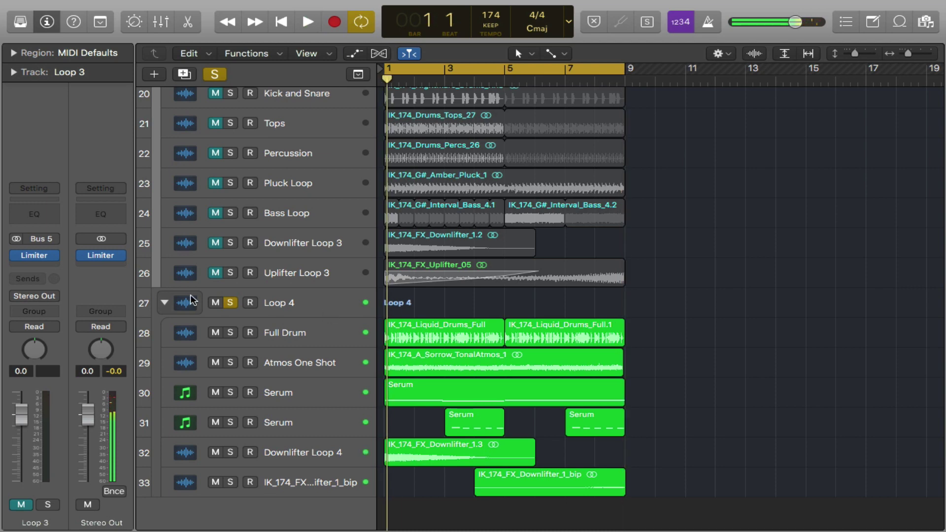
Enlarge the tracks in the arrangement, solo Loop 4's Full Drum track and play it.
left_click(285, 330)
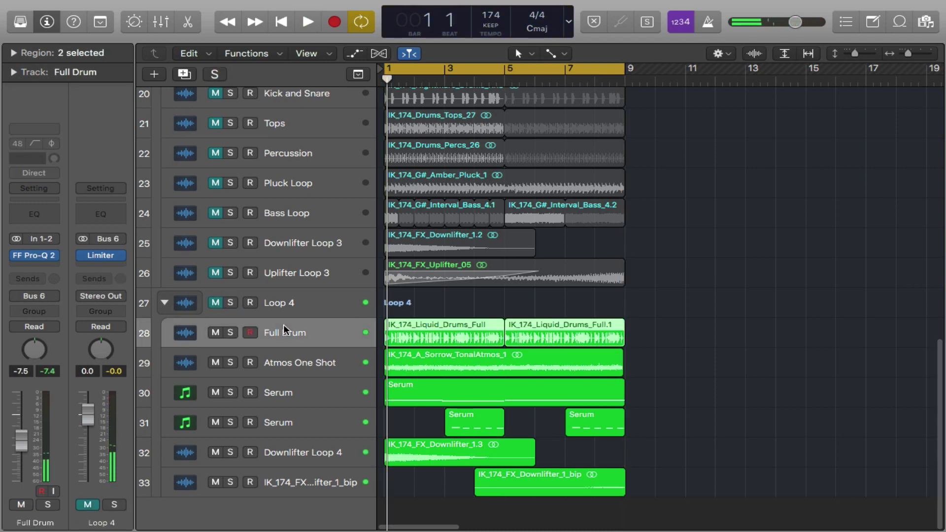
left_click(854, 54)
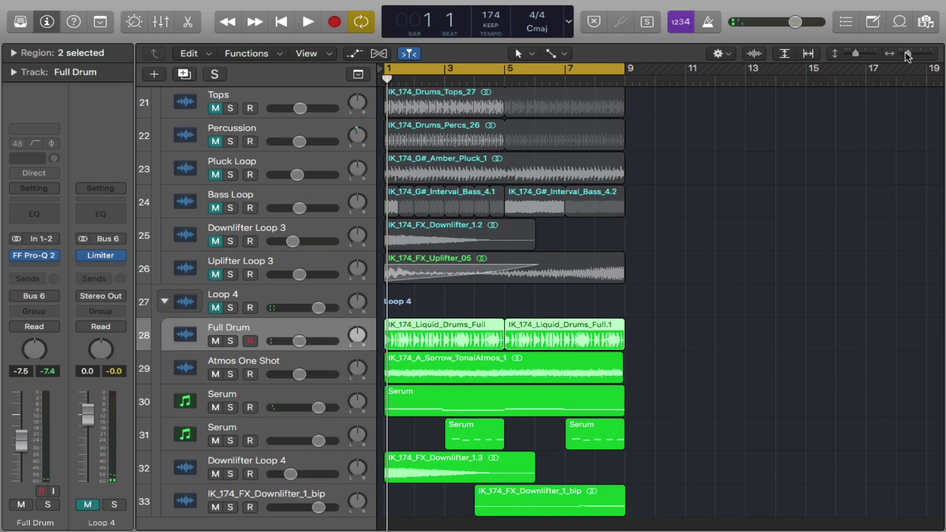
key("super+Right")
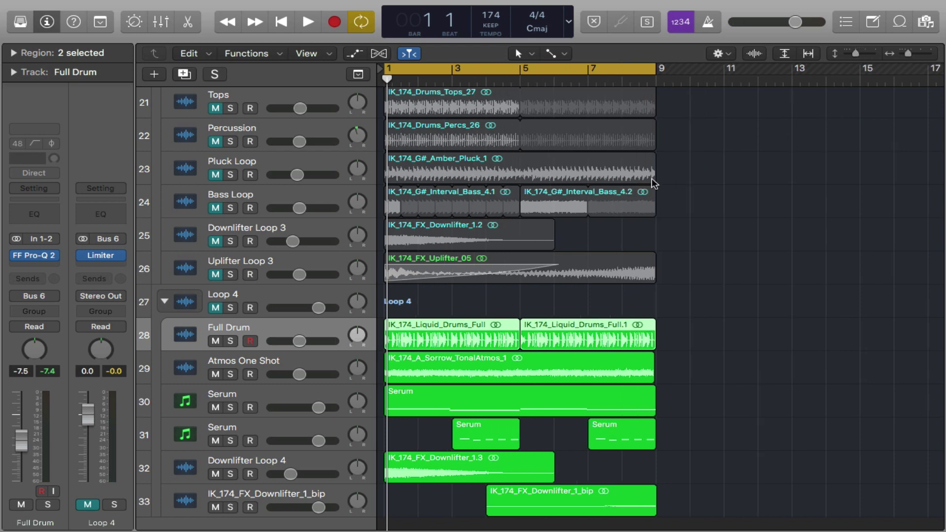
key("s")
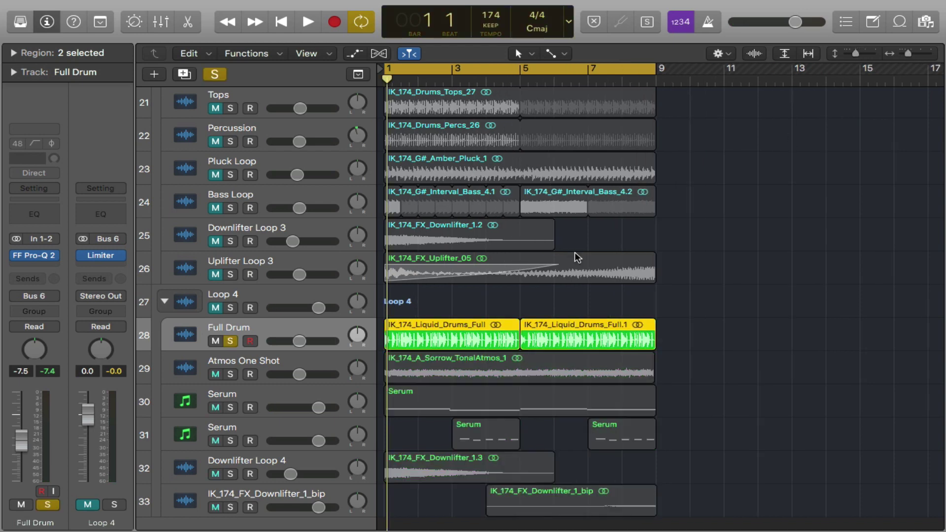
left_click(242, 311)
key("space")
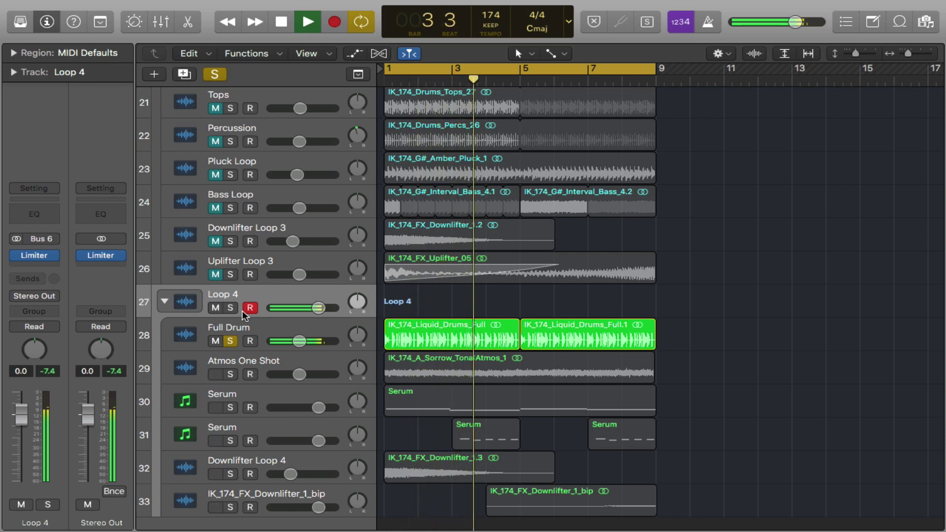
key("space")
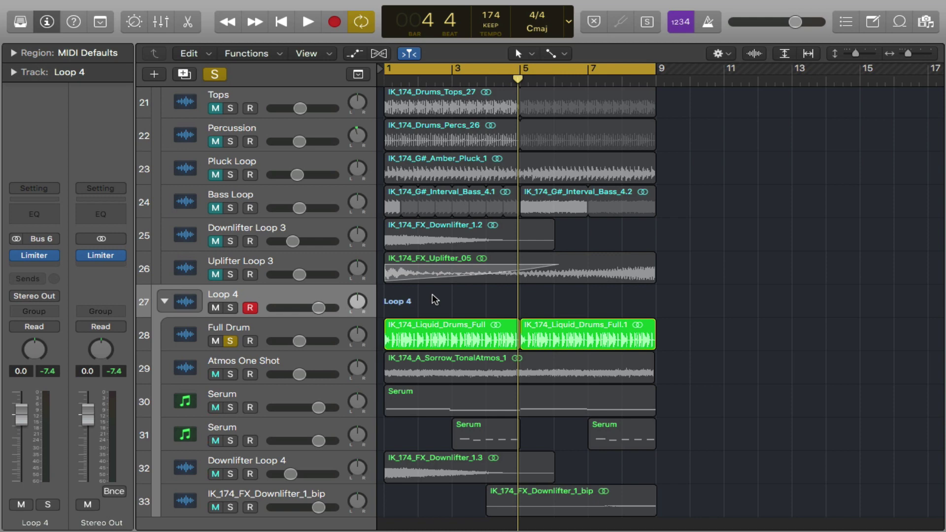
Add Loop 4's Atmos One Shot track to the solo and play it with the drums.
left_click(305, 362)
scroll(233, 338, "down", 1)
key("s")
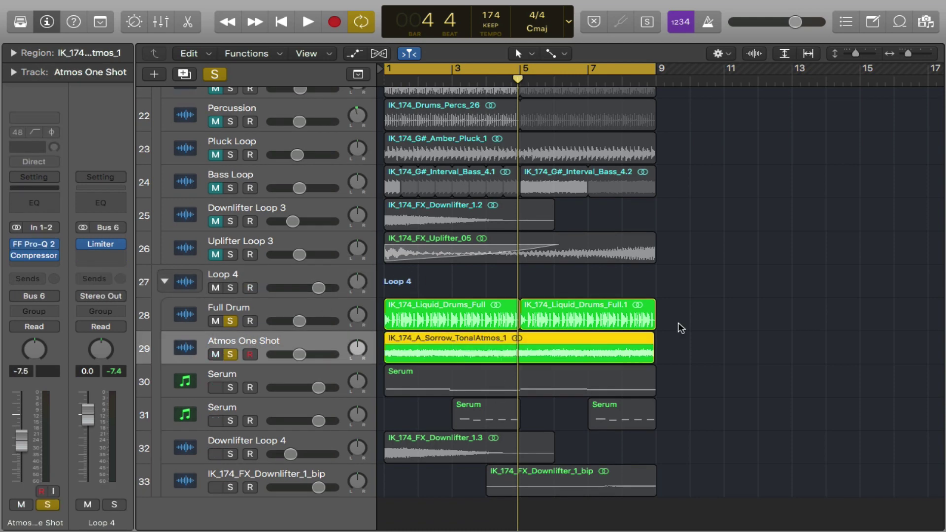
key("space")
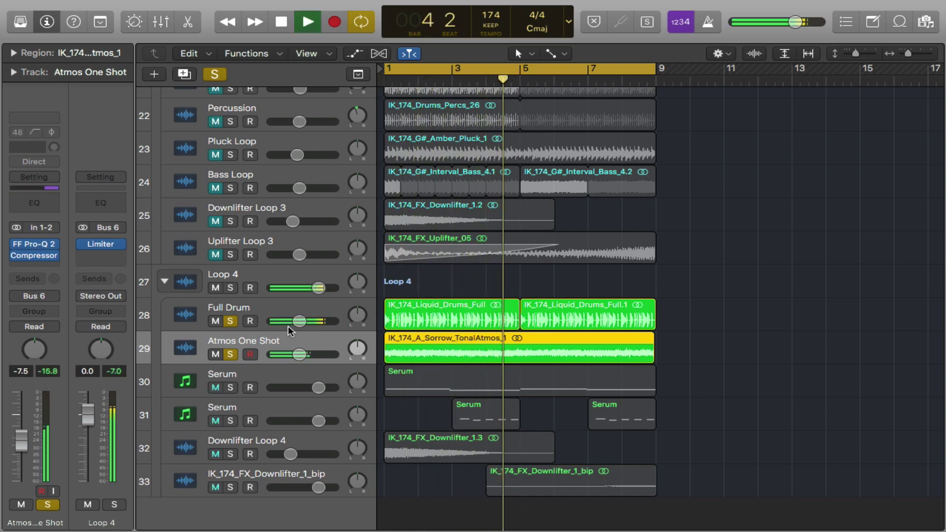
key("space")
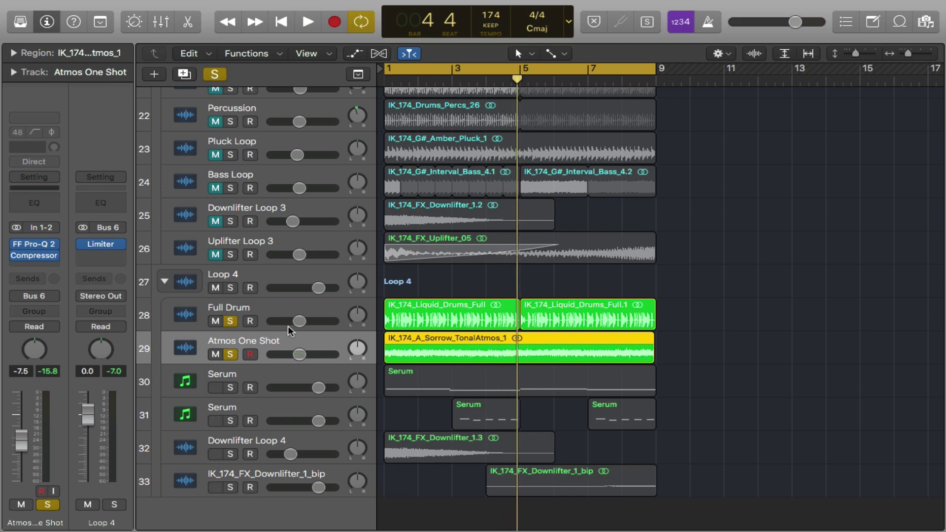
View the BS Constant patch on Loop 4's first Serum track, solo only that track and play it.
left_click(235, 383)
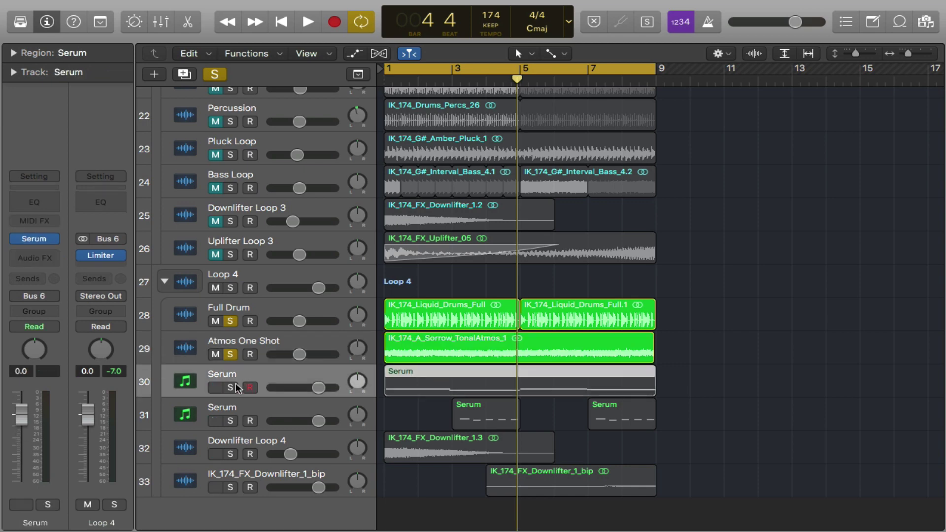
left_click(231, 386)
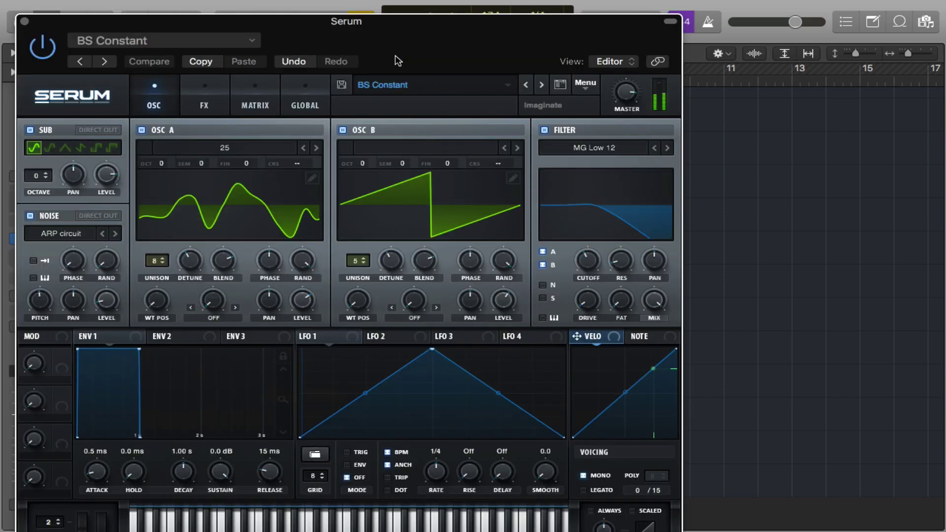
left_click_drag(418, 18, 577, 4)
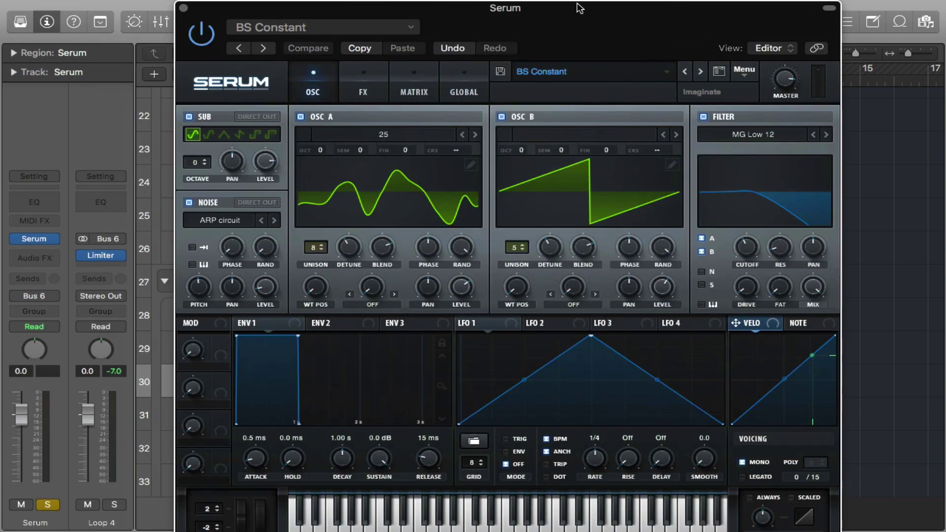
left_click(183, 8)
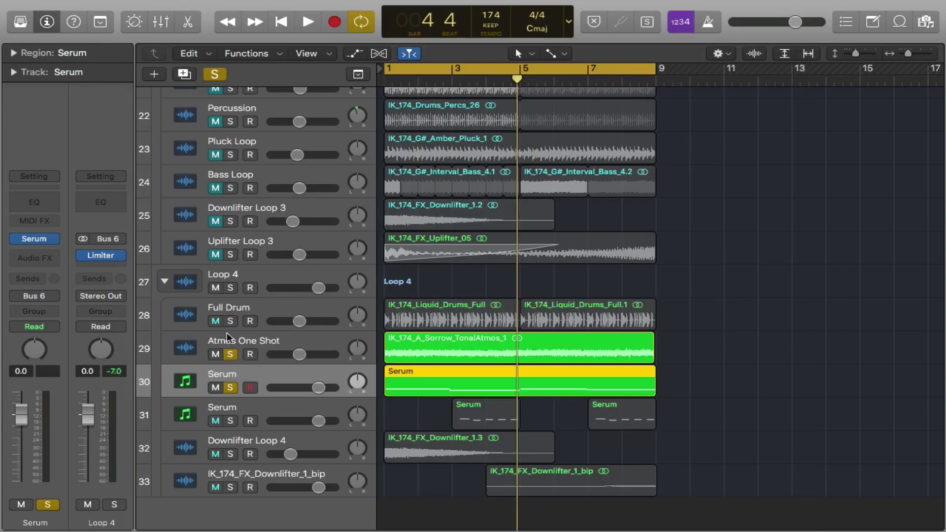
left_click(230, 354)
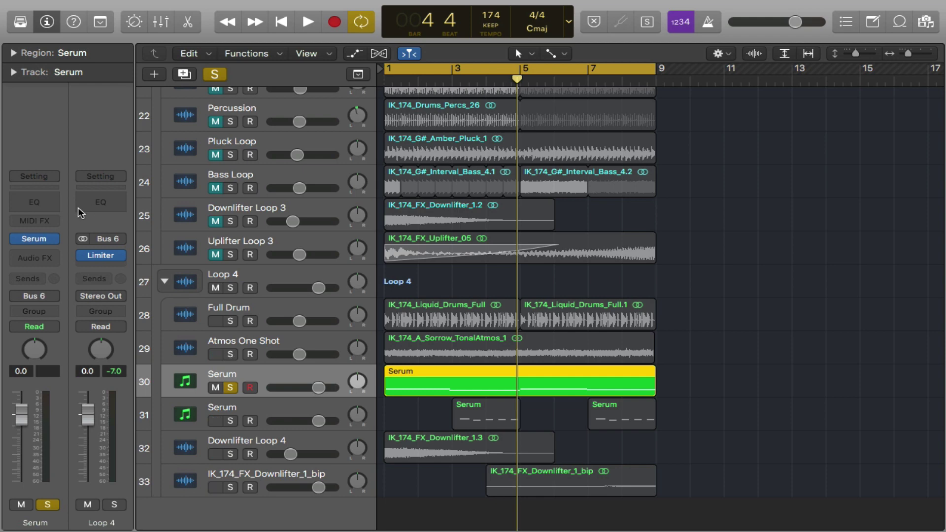
key("space")
Reopen the BS Constant patch in Serum, nudge its noise level and inspect its distortion and EQ effects.
left_click(40, 239)
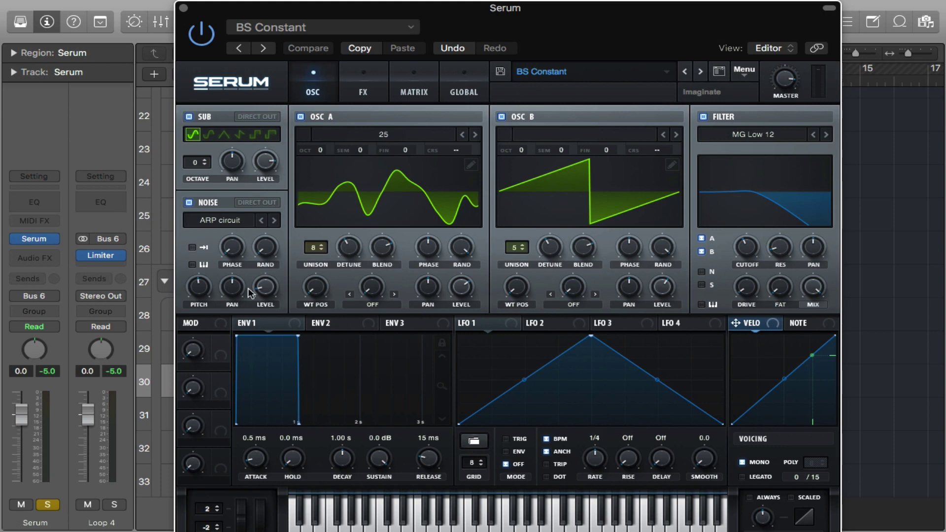
left_click_drag(267, 287, 266, 289)
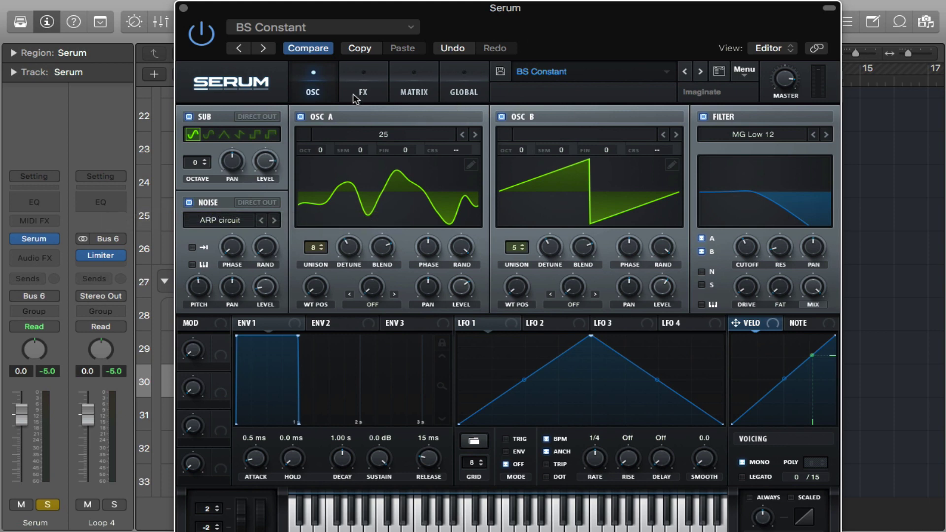
left_click(367, 89)
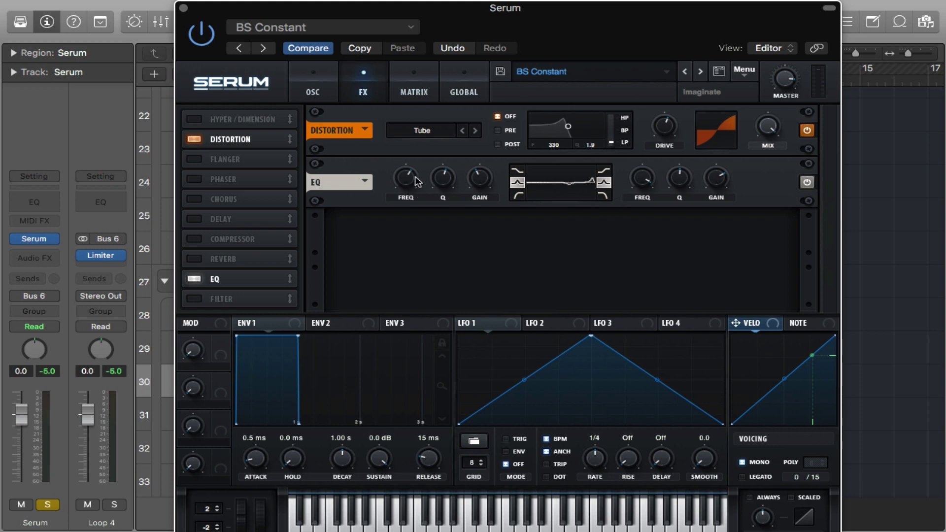
mouse_move(408, 182)
left_click(329, 90)
key("super+w")
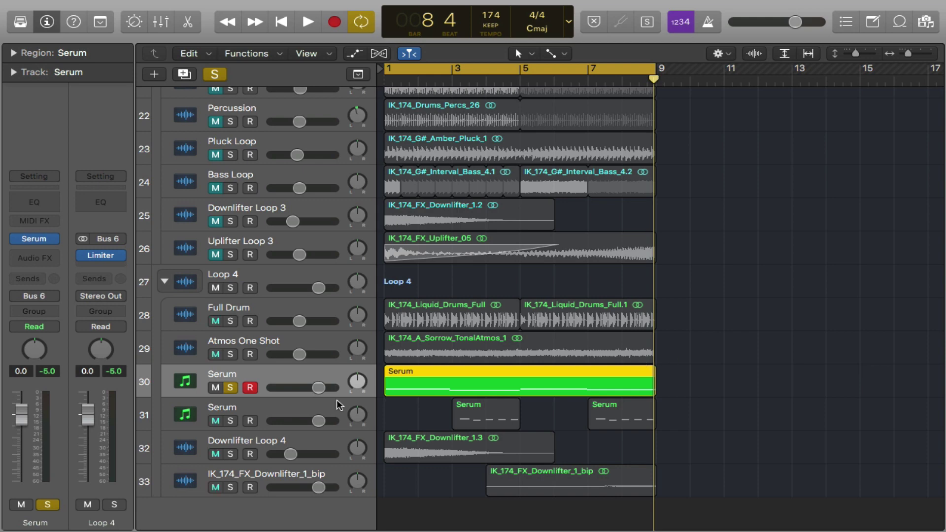
Solo Loop 4's second Serum track and open its PL Fluorite patch.
left_click(230, 388)
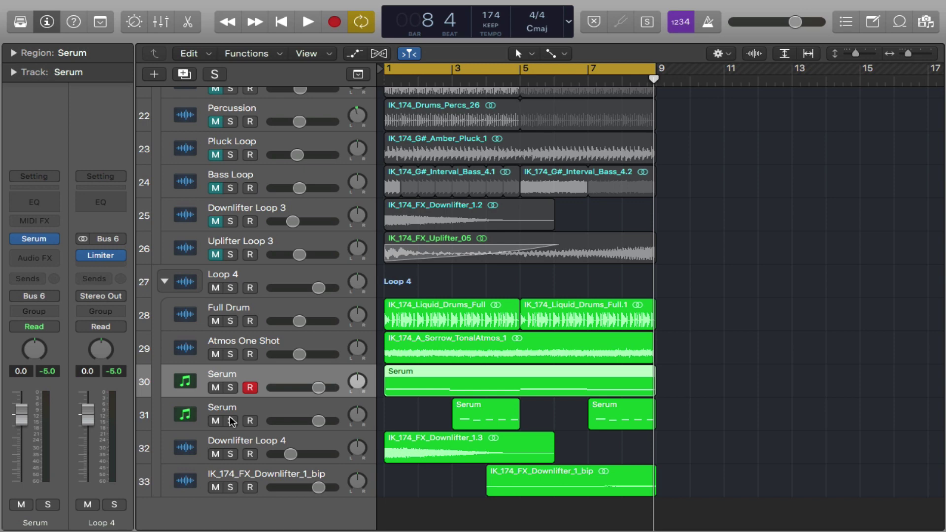
left_click(232, 422)
left_click(221, 408)
left_click(34, 227)
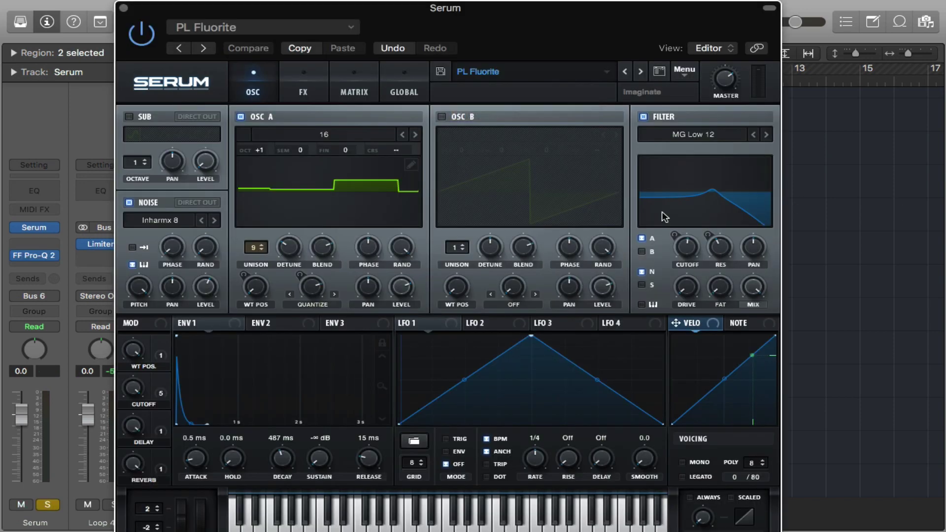
Audition the PL Fluorite patch by playing a few notes with Musical Typing.
key("super+k")
key("d")
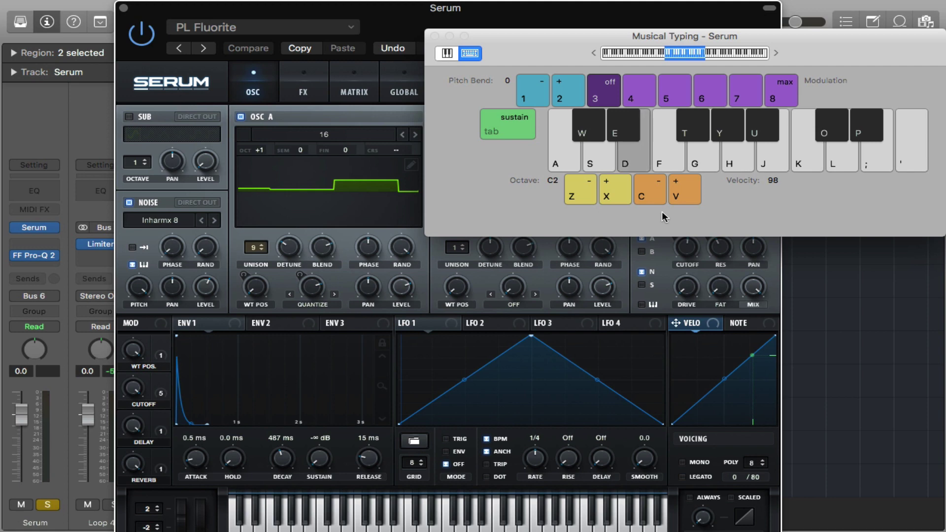
key("h")
key("s")
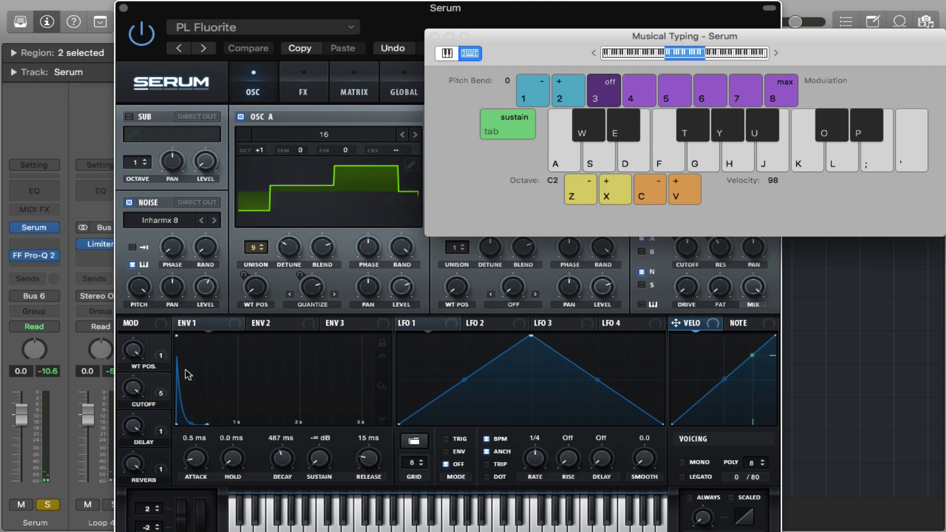
left_click(388, 31)
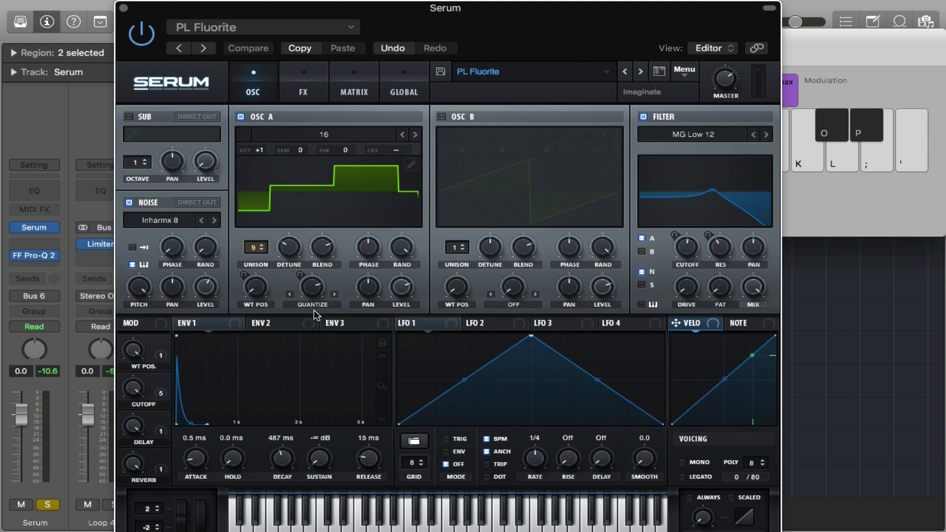
Inspect PL Fluorite's effects chain and its Cutoff and WT Pos macros, and close Serum and Musical Typing.
left_click(303, 86)
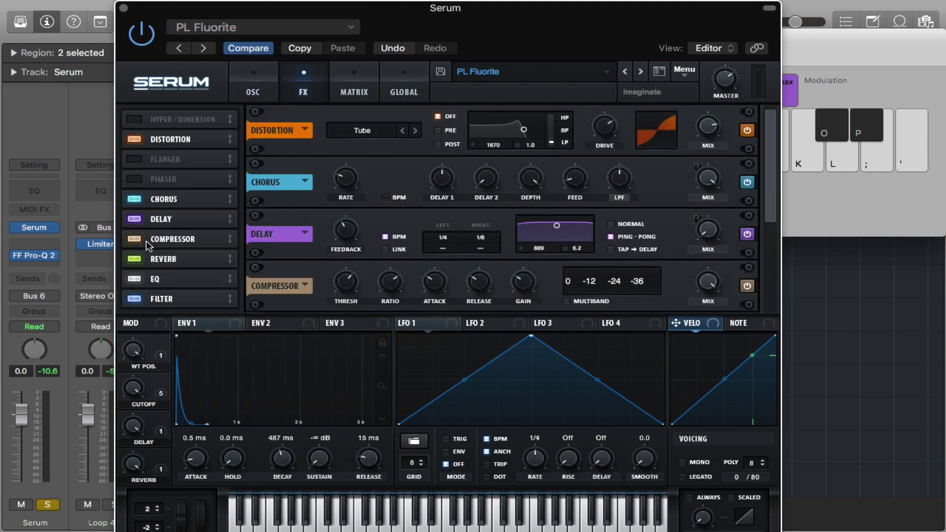
left_click(162, 280)
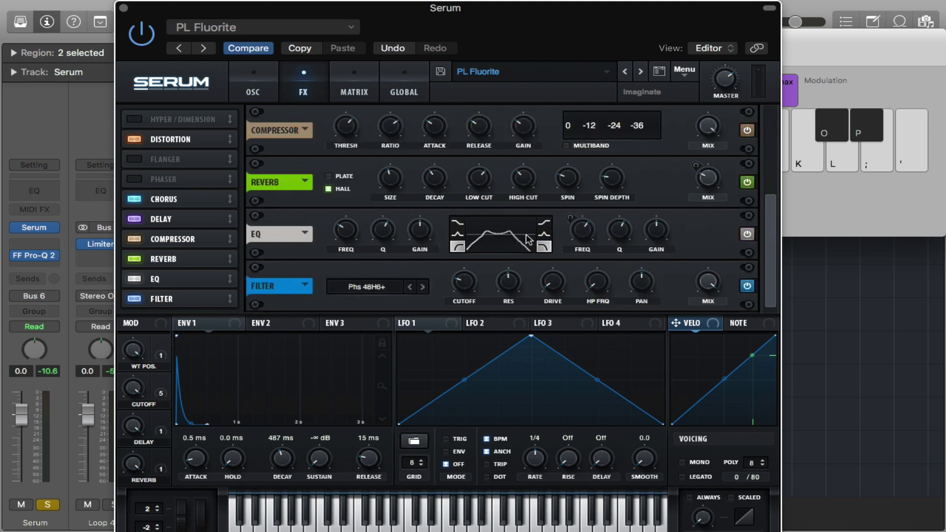
mouse_move(133, 411)
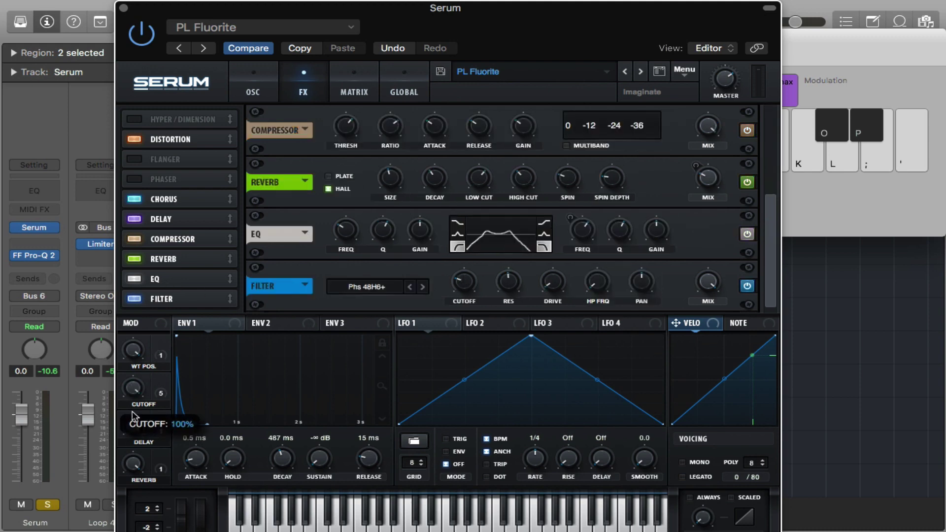
left_click(133, 350)
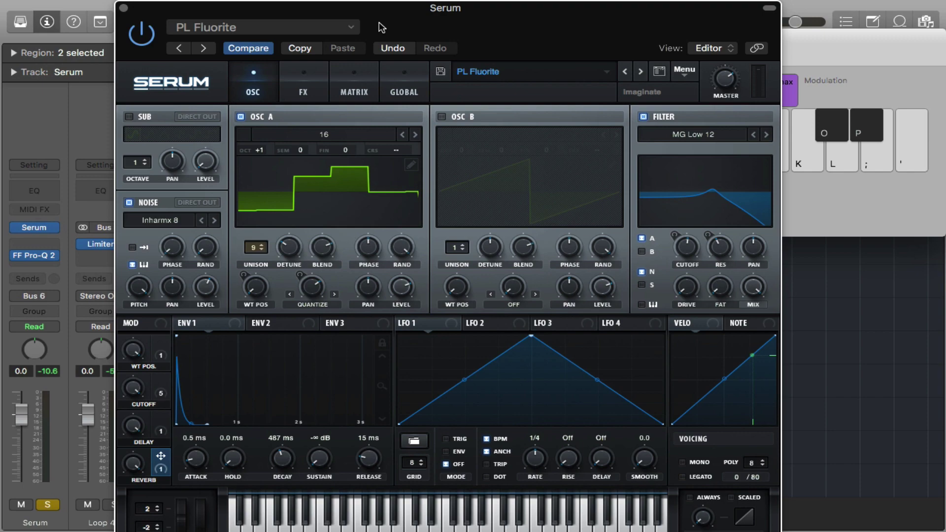
left_click_drag(379, 27, 404, 27)
left_click(148, 8)
key("super+k")
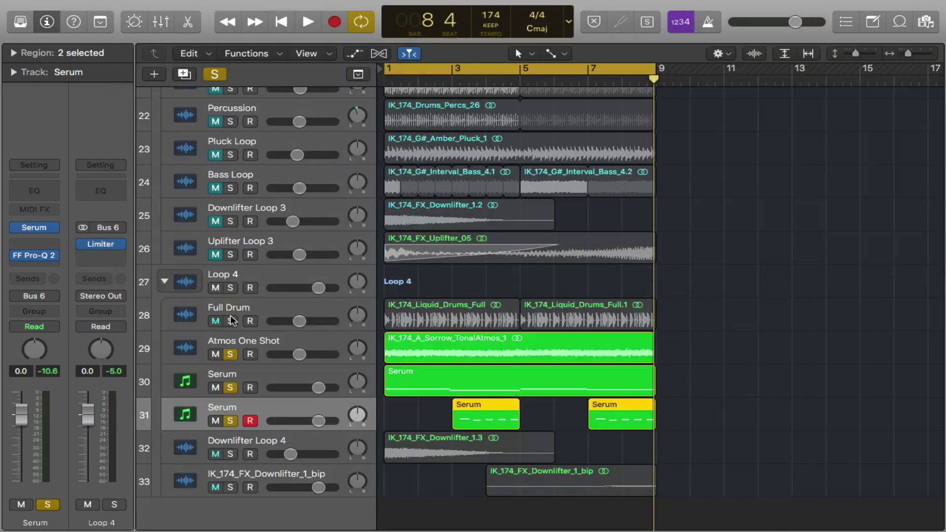
Add Loop 4's Full Drum, Downlifter Loop 4 and IK_174_FX_Downlifter_1_bip tracks to the soloed tracks.
left_click(230, 320)
left_click(266, 442)
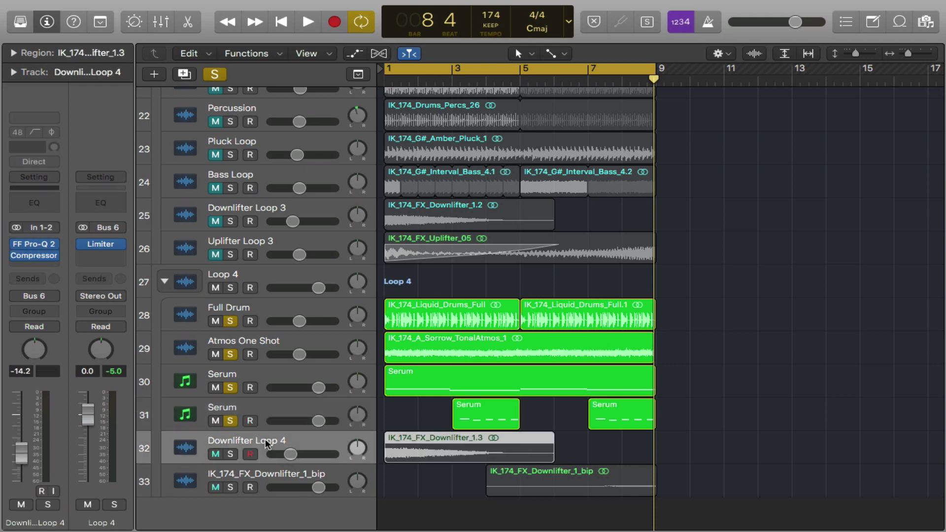
left_click(230, 453)
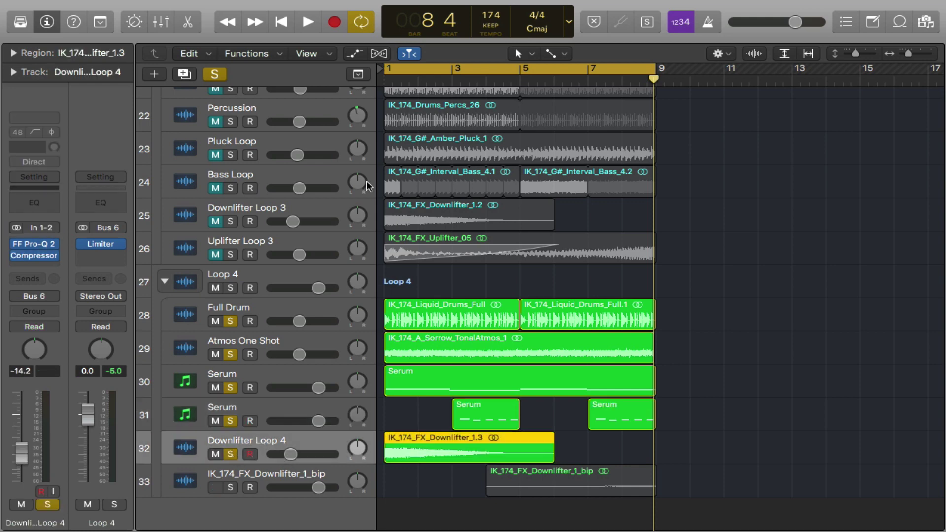
left_click(236, 480)
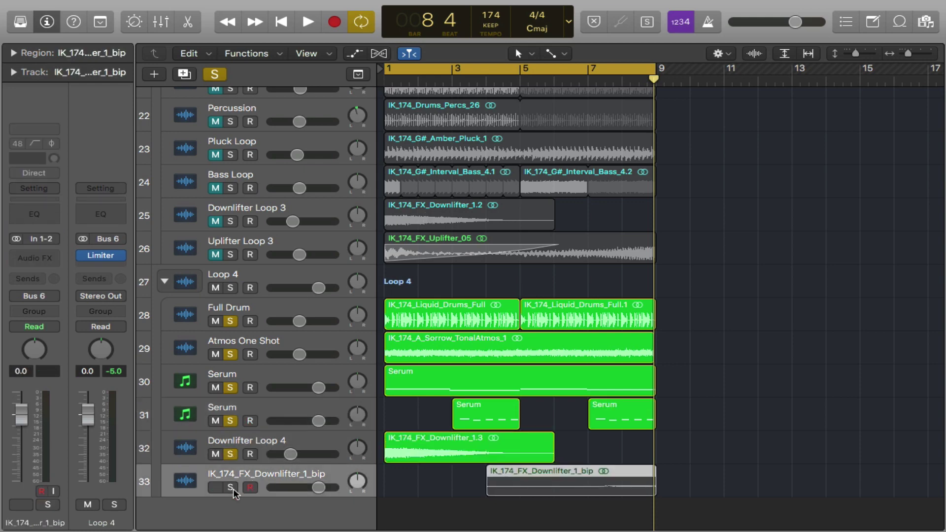
left_click(230, 487)
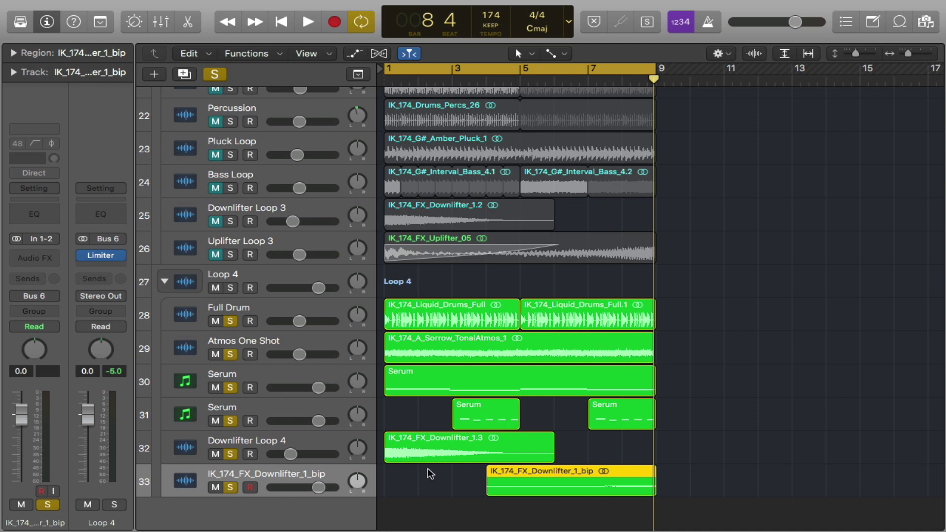
Play back the complete Loop 4 with its downlifters, stop playback and fit the whole arrangement in view.
left_click(412, 435)
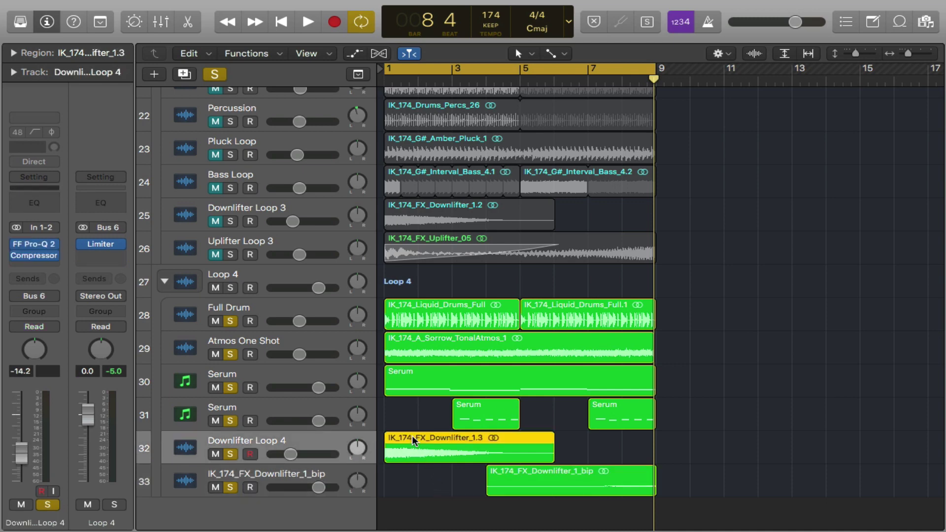
left_click(694, 443)
key("space")
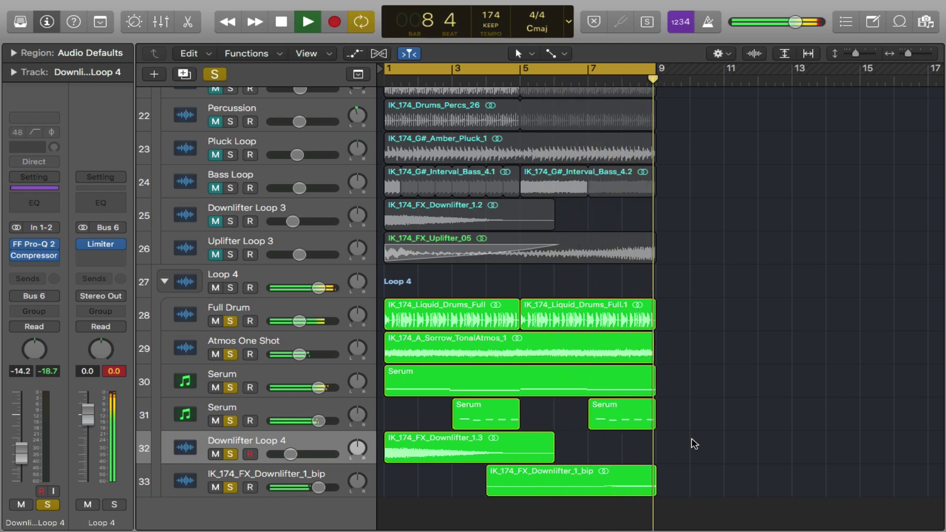
key("space")
key("z")
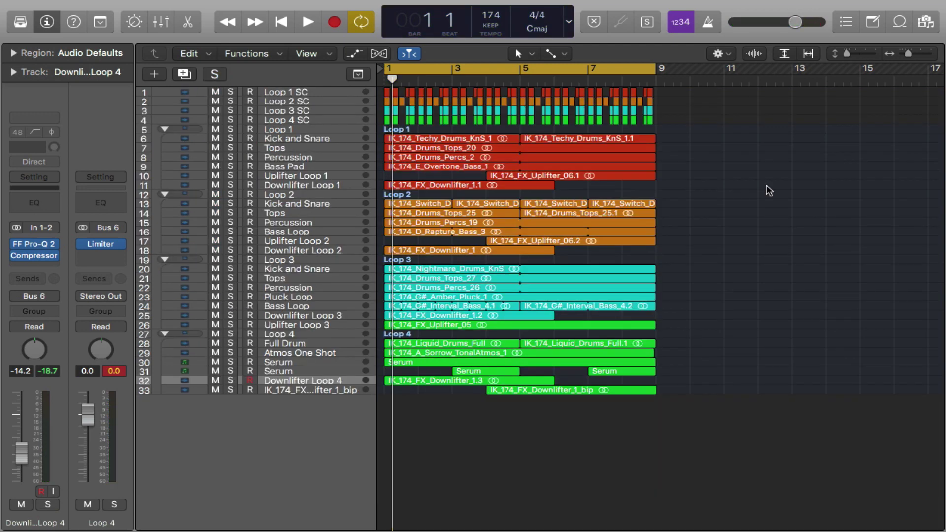